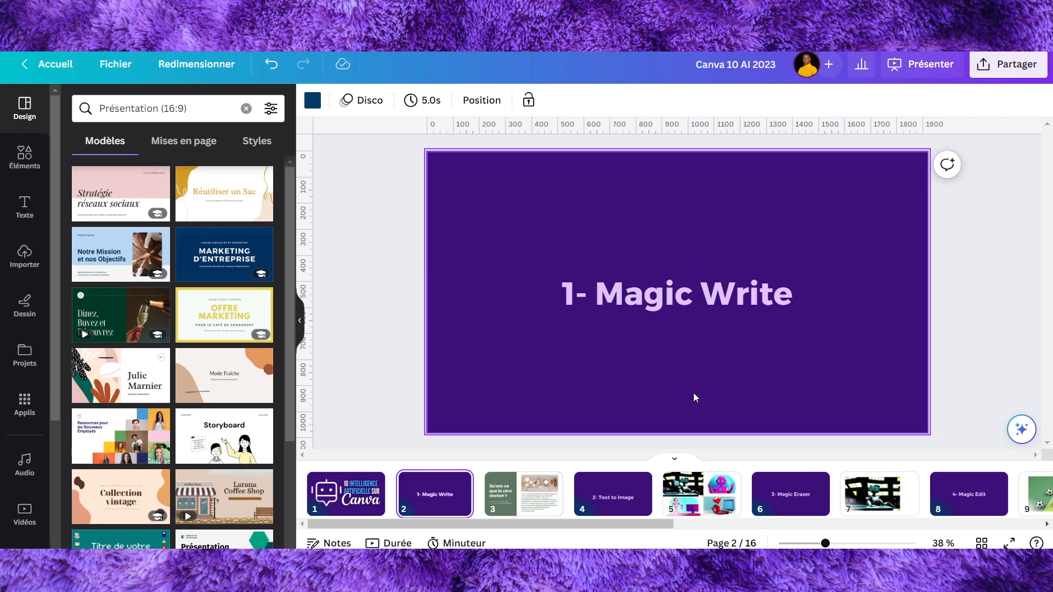
# Step: Go to page 3 and delete the paragraph below the photo
pyautogui.click(516, 495)
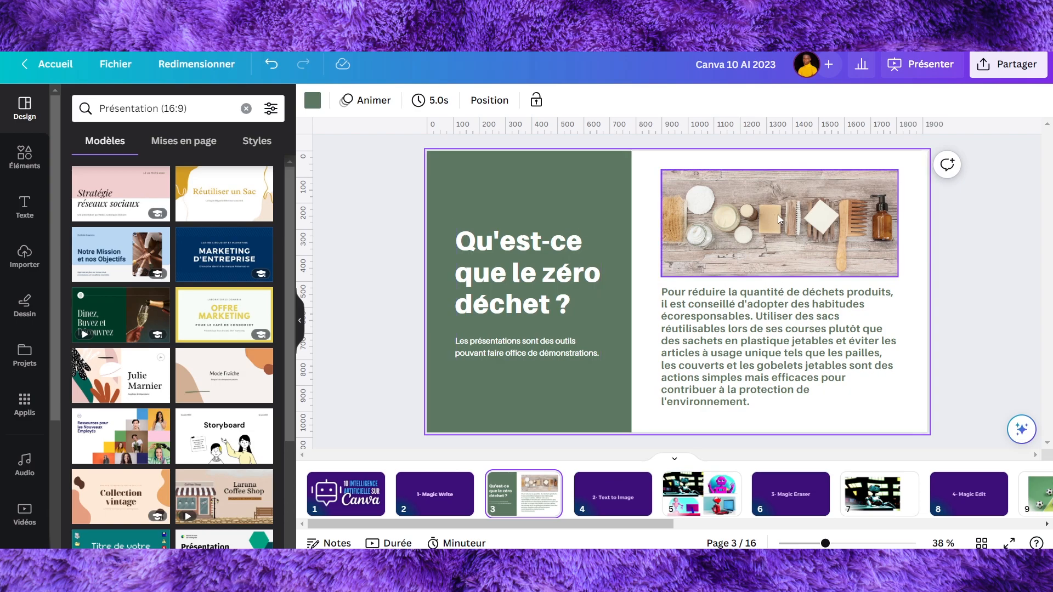
pyautogui.click(752, 351)
pyautogui.press('Delete')
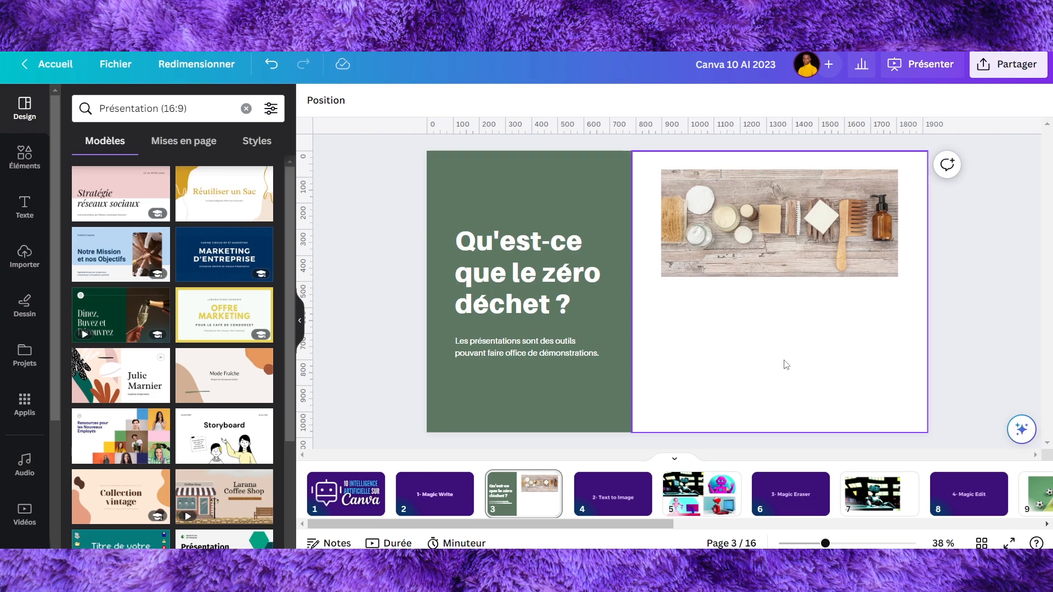
# Step: Examine the suggestions the Canva assistant offers on page 3 with and without the white panel selected
pyautogui.click(1019, 428)
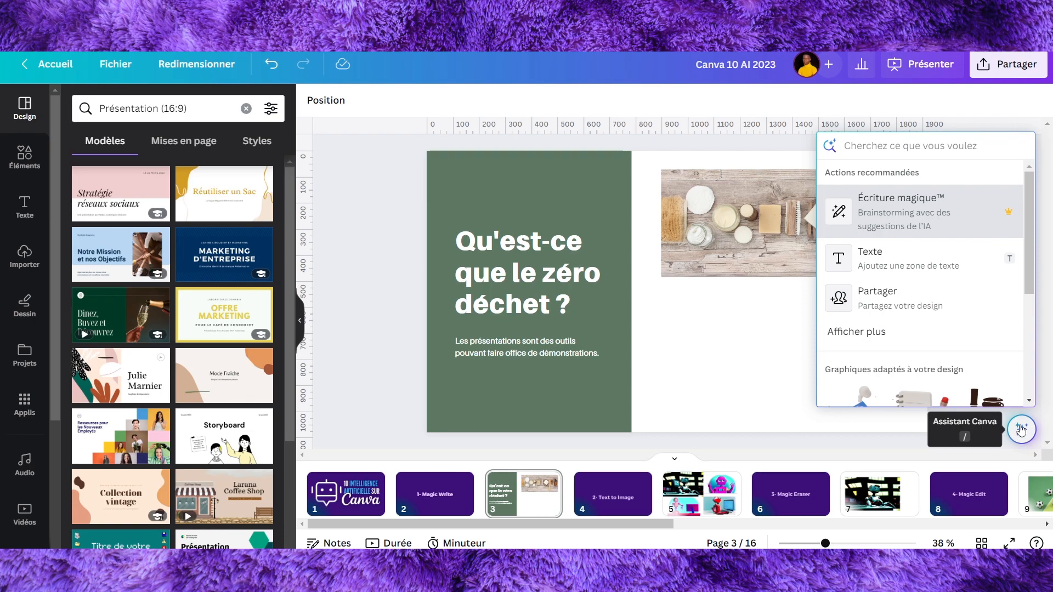
pyautogui.click(1021, 429)
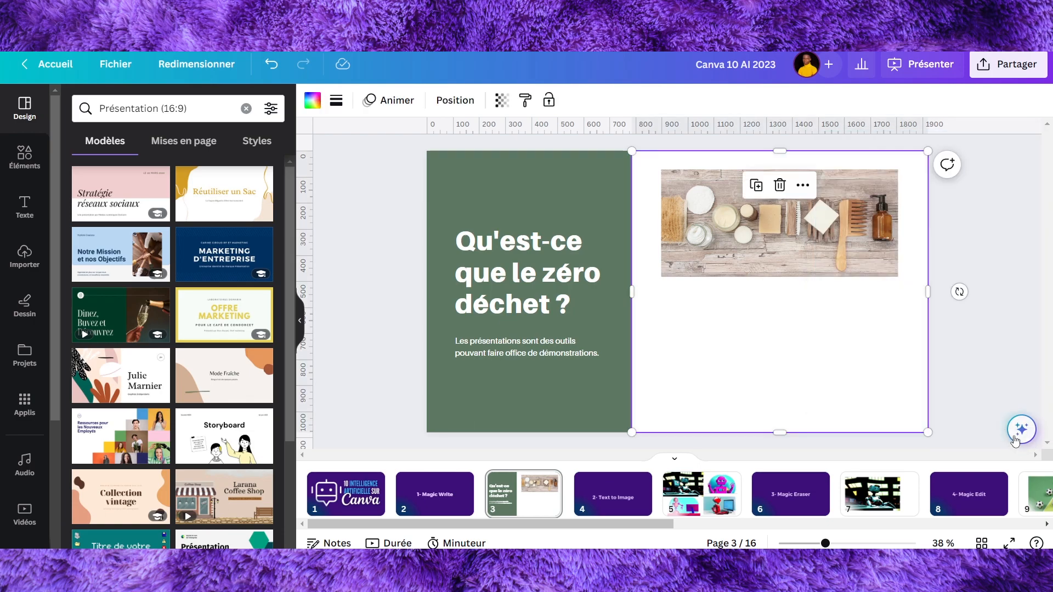
pyautogui.press('/')
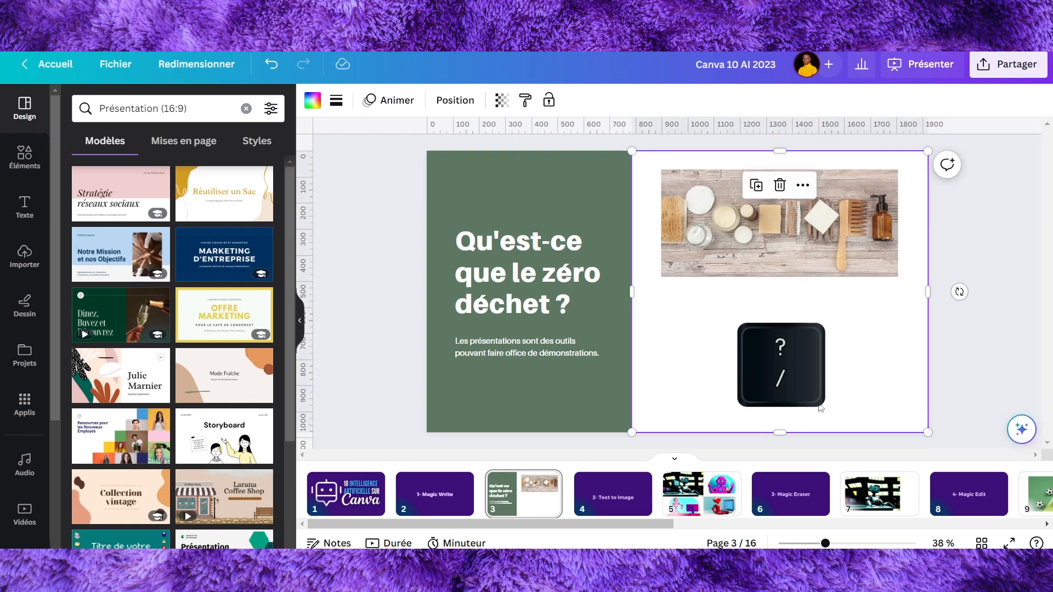
pyautogui.scroll(-2, 926, 257)
pyautogui.scroll(-1, 945, 245)
pyautogui.scroll(4, 945, 285)
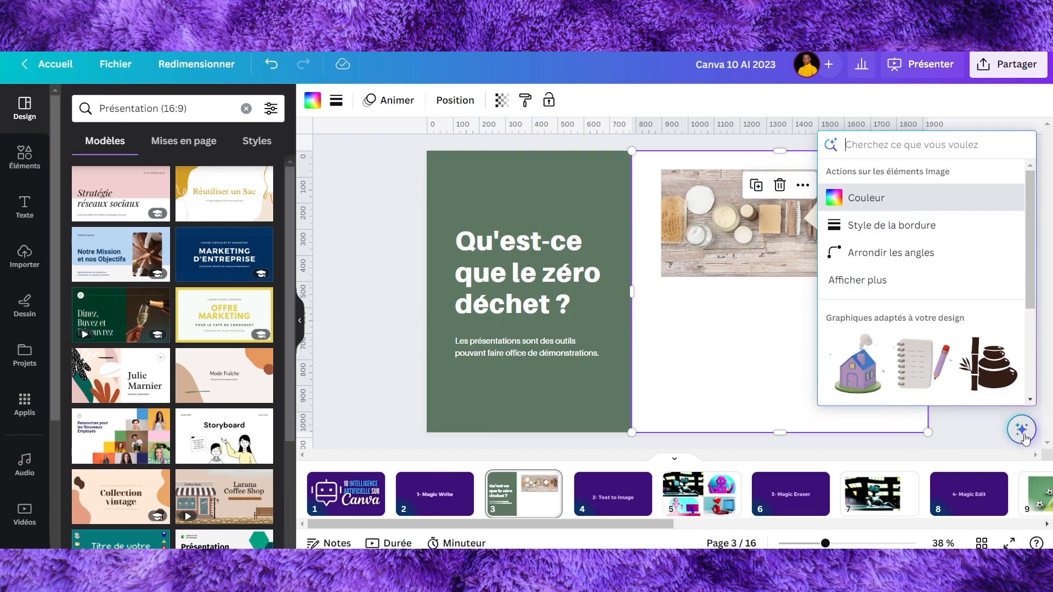
pyautogui.click(1022, 433)
pyautogui.click(1022, 433)
pyautogui.scroll(-3, 902, 276)
pyautogui.scroll(3, 923, 303)
# Step: Generate text on page 3 with Écriture magique from the prompt "donne moi deux conseils pour avoir zéro sachets dans le monde"
pyautogui.click(954, 422)
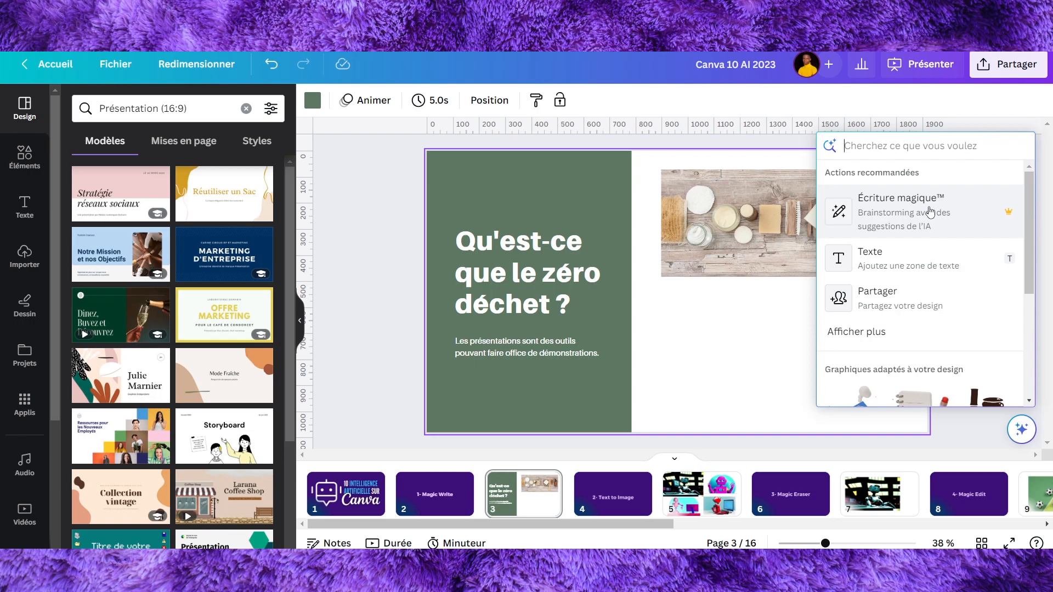
pyautogui.click(890, 213)
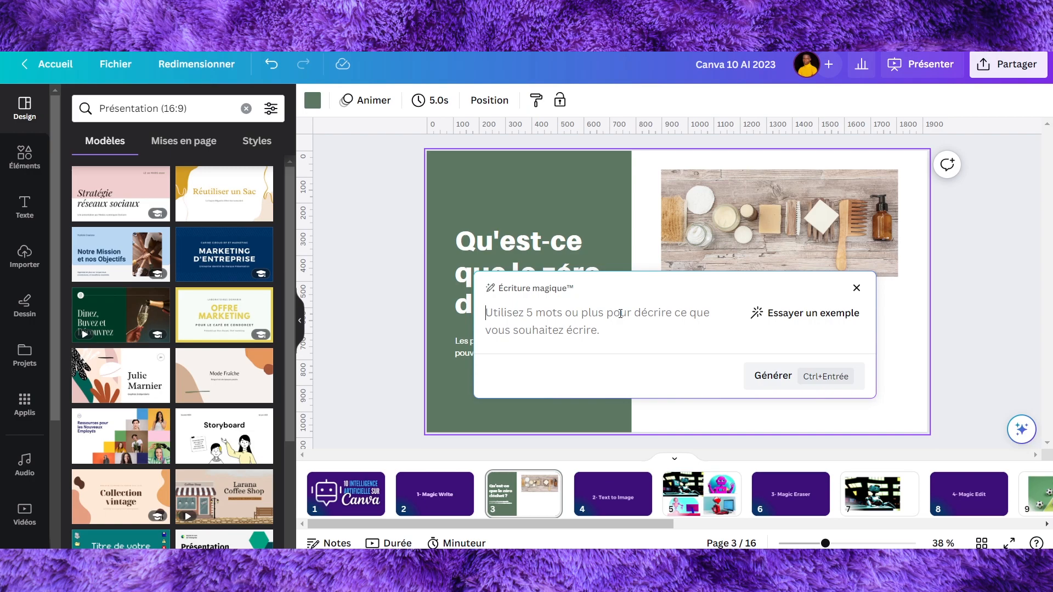
pyautogui.write('donne moi deux conseils pour avoir zéro sachets dans le monde')
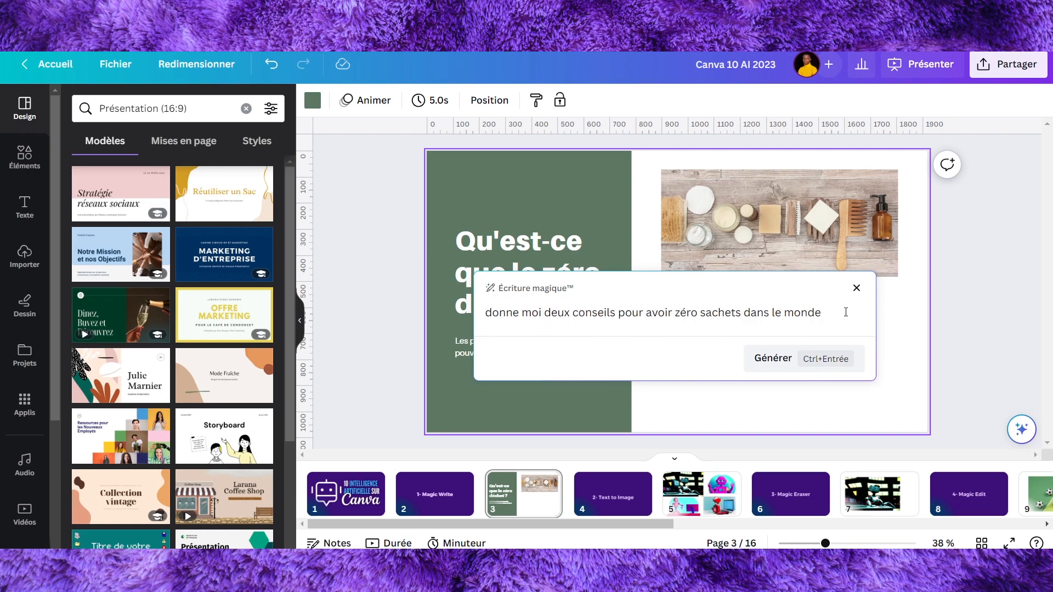
pyautogui.click(777, 364)
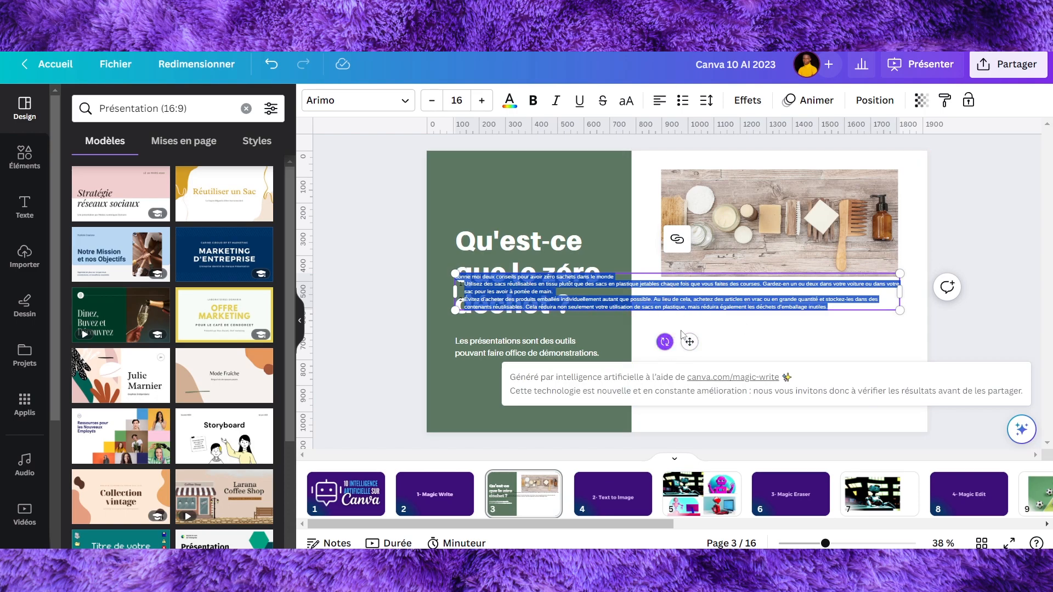
# Step: Resize the generated text box to about 1303 px wide and move it directly below the photo
pyautogui.moveTo(899, 291); pyautogui.dragTo(792, 363)
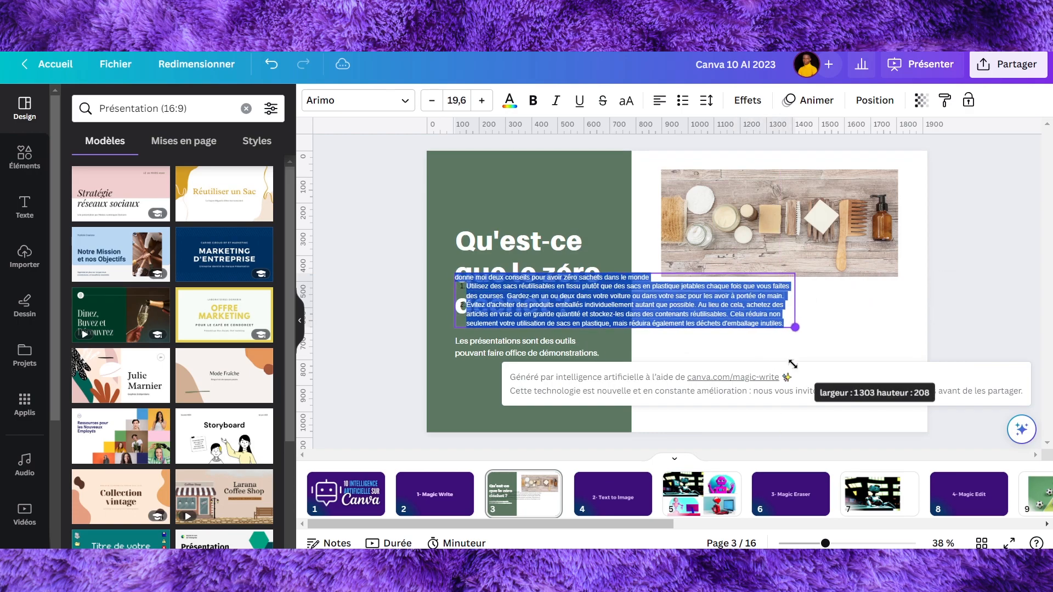
pyautogui.moveTo(647, 272); pyautogui.dragTo(822, 292)
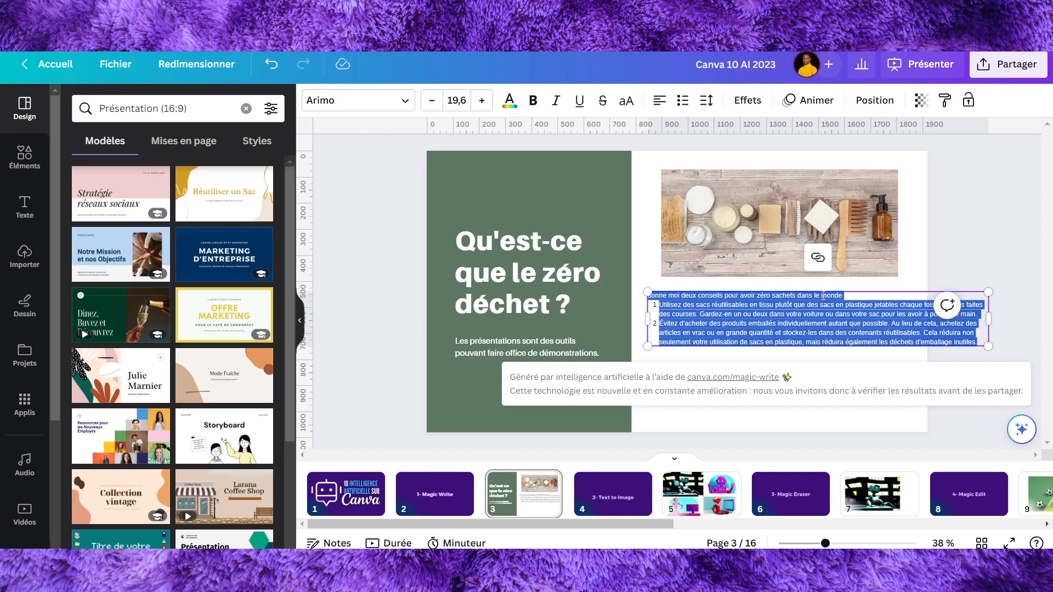
pyautogui.click(851, 296)
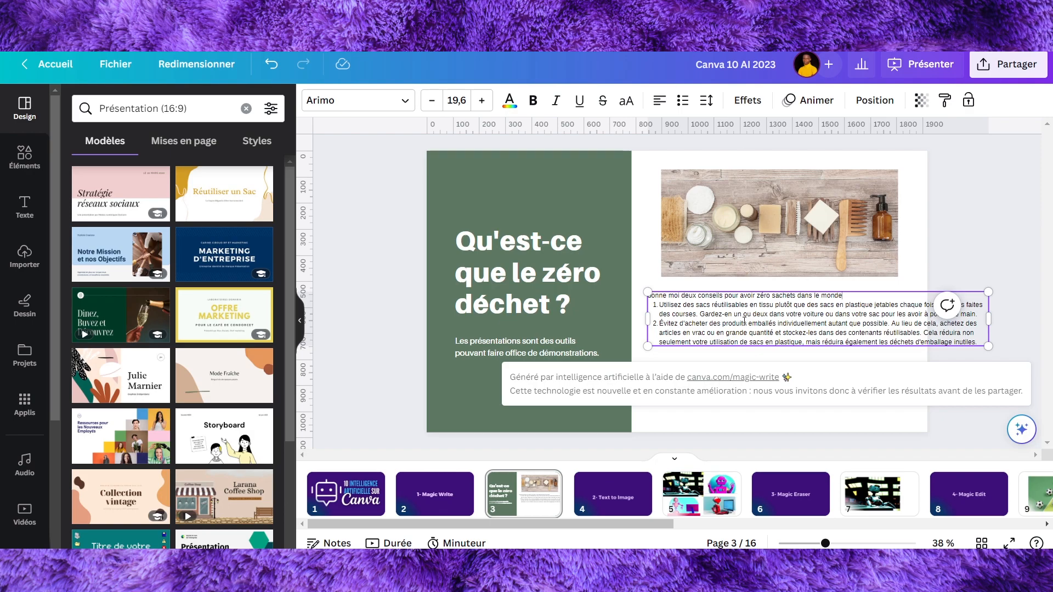
# Step: Rework the whole generated text with Modifier avec Écriture magique, replacing its first line with "Formule un paragraphe avec ces deux conseils"
pyautogui.tripleClick(829, 329)
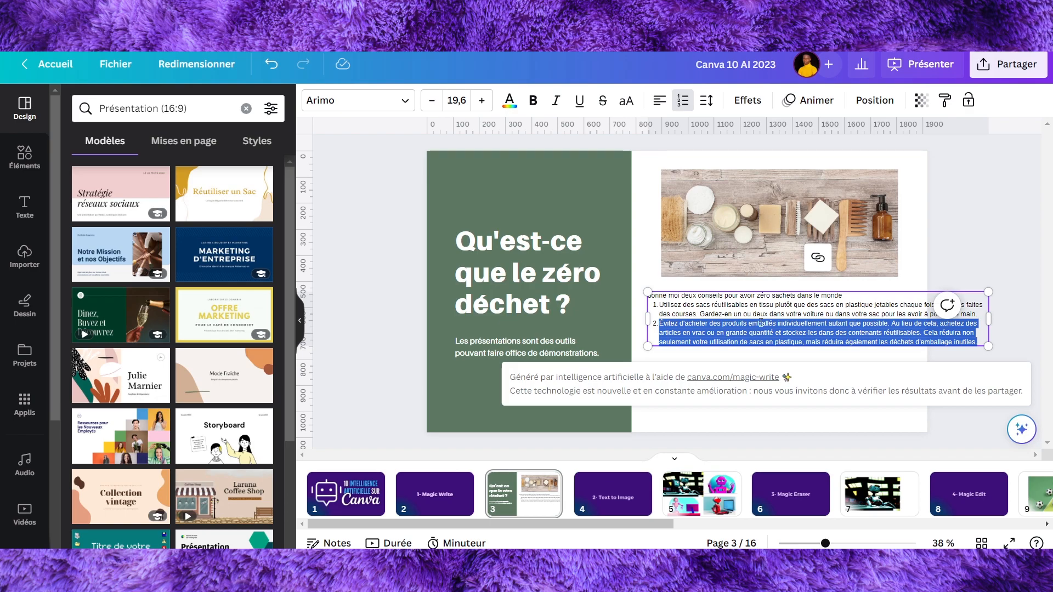
pyautogui.hotkey('ctrl', 'a')
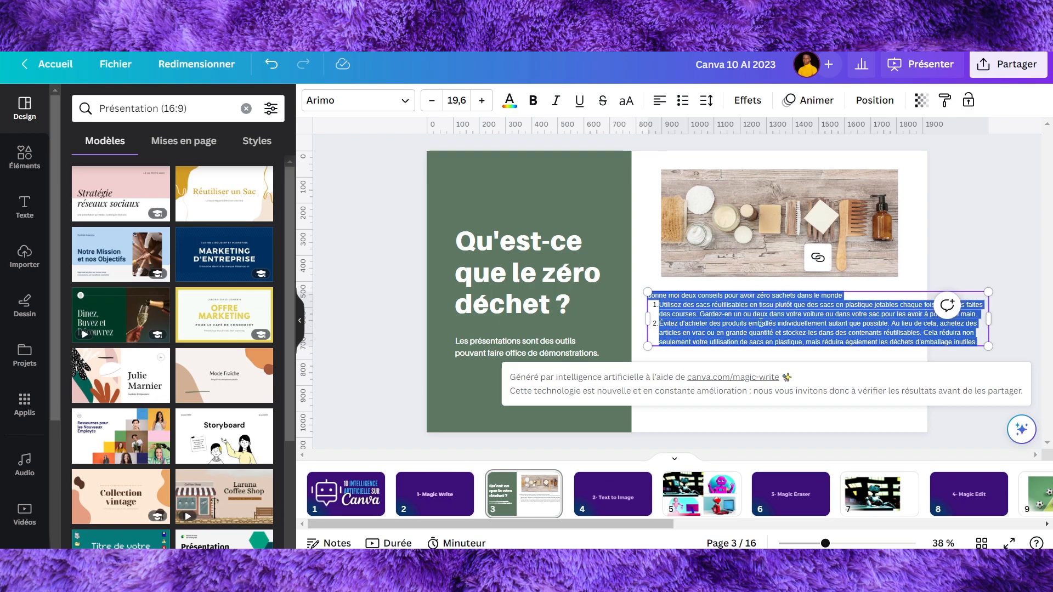
pyautogui.click(1020, 430)
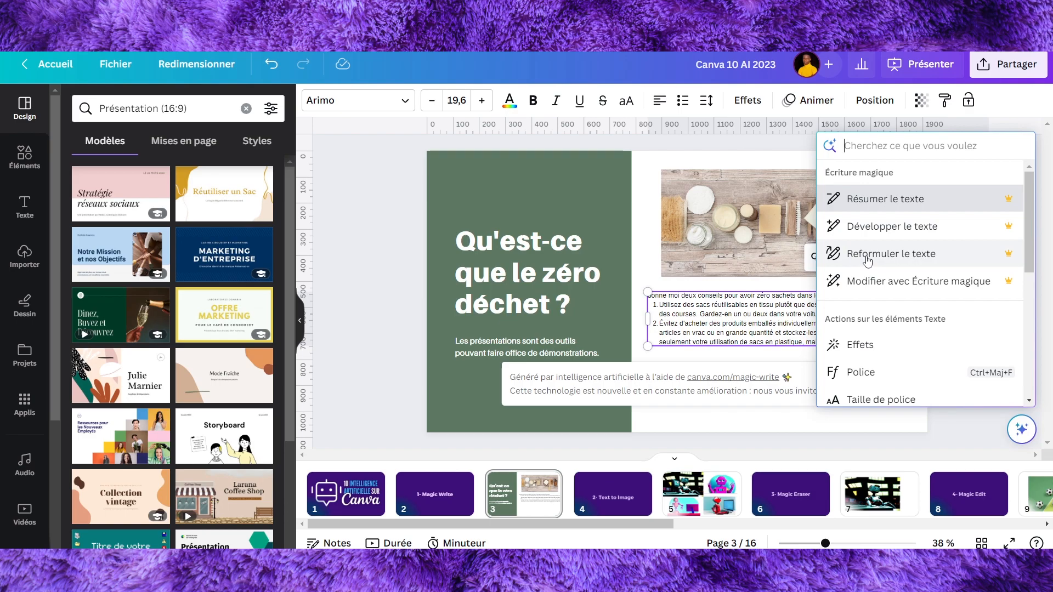
pyautogui.click(885, 281)
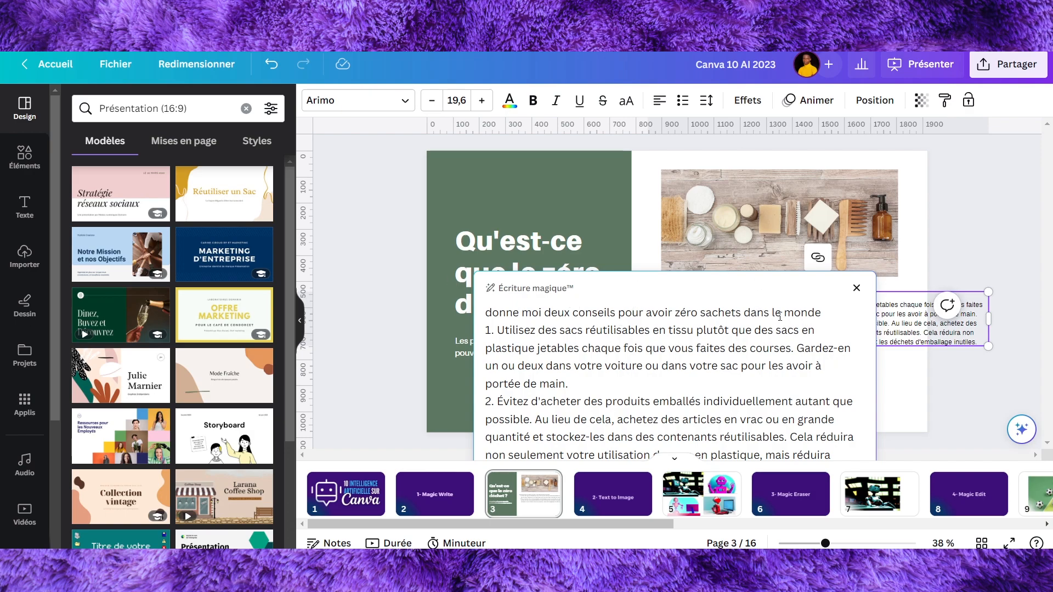
pyautogui.moveTo(821, 313); pyautogui.dragTo(480, 317)
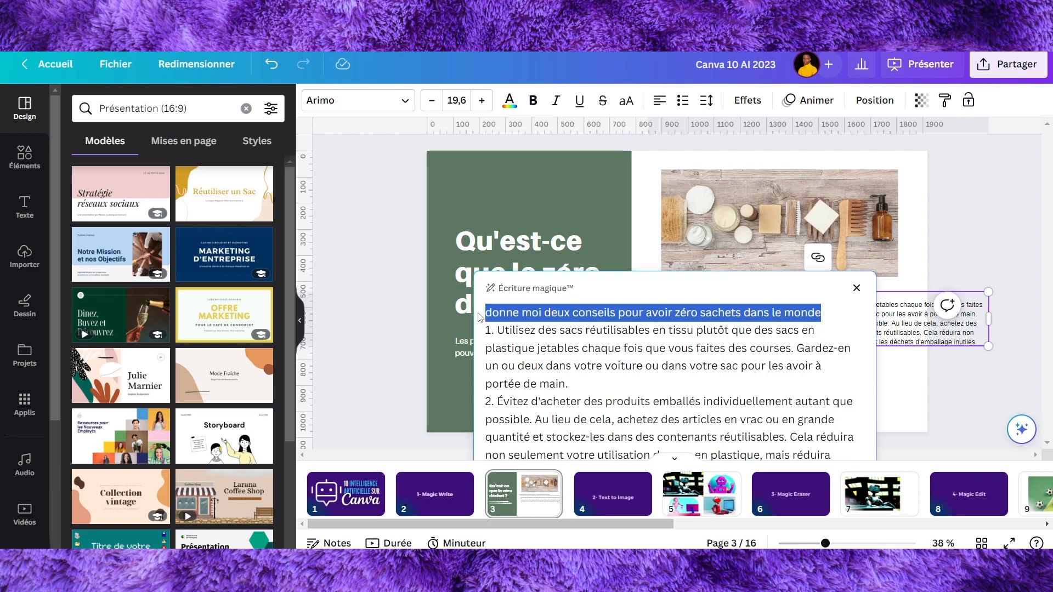
pyautogui.write('Formule un petit paragraphe avec')
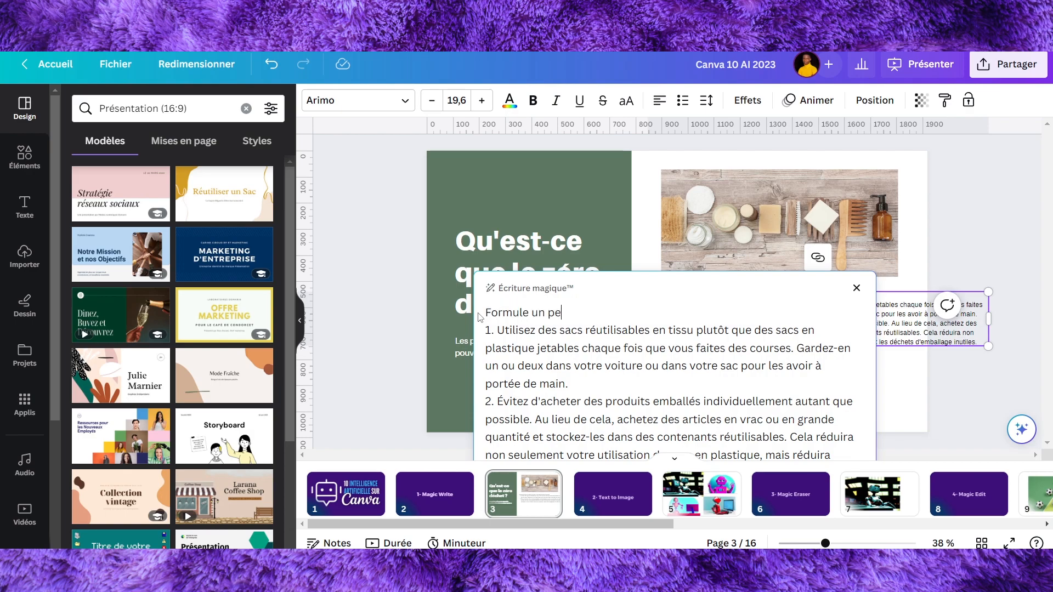
pyautogui.write(' ces deux conseils')
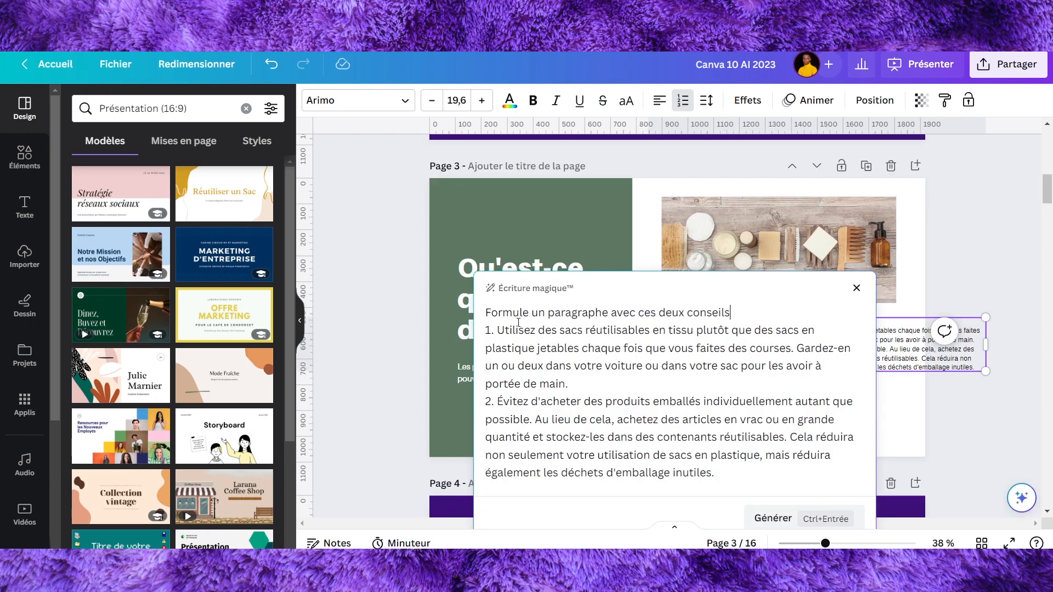
pyautogui.click(784, 521)
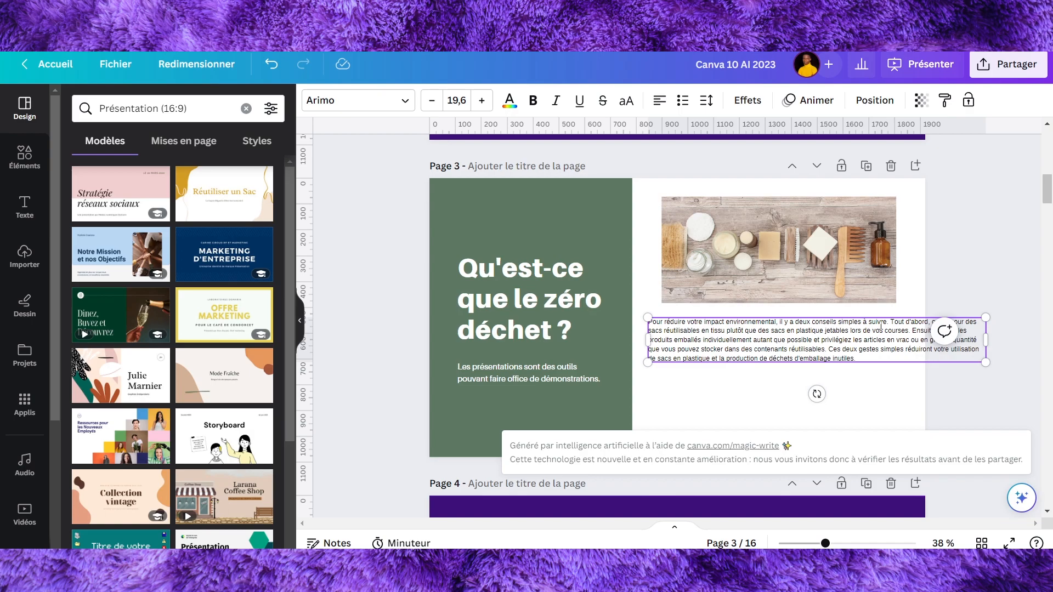
# Step: Narrow the paragraph's text box to fit inside the white panel and shorten its content with Résumer le texte
pyautogui.moveTo(987, 341); pyautogui.dragTo(904, 366)
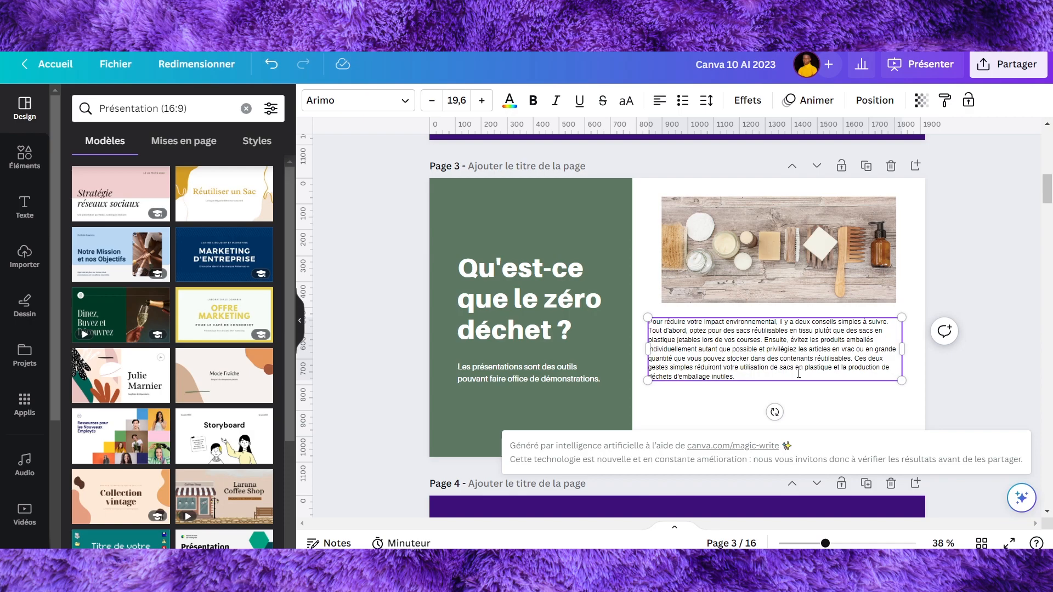
pyautogui.click(832, 417)
pyautogui.click(792, 329)
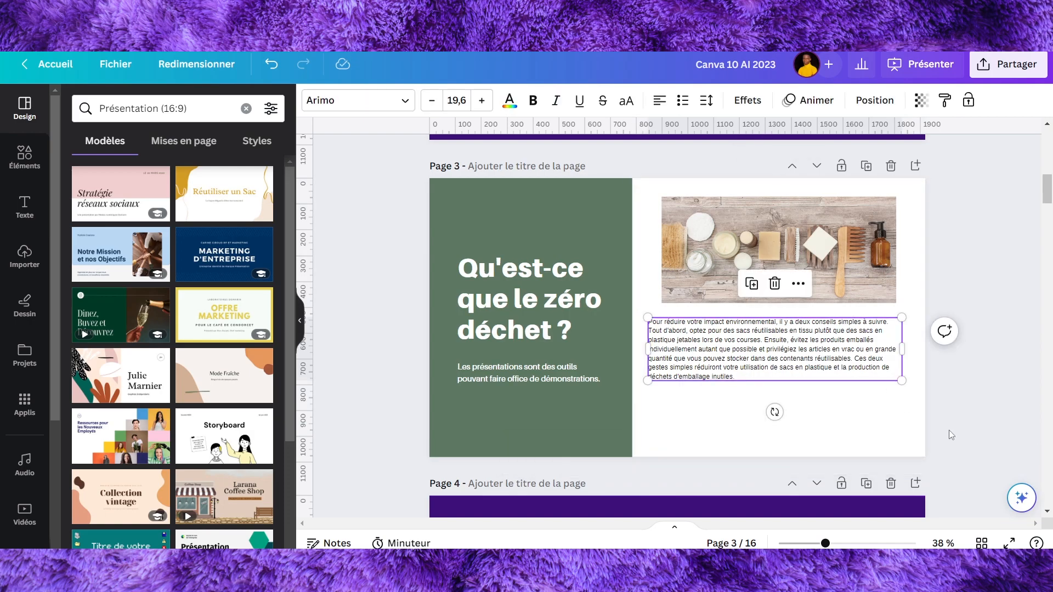
pyautogui.click(1021, 498)
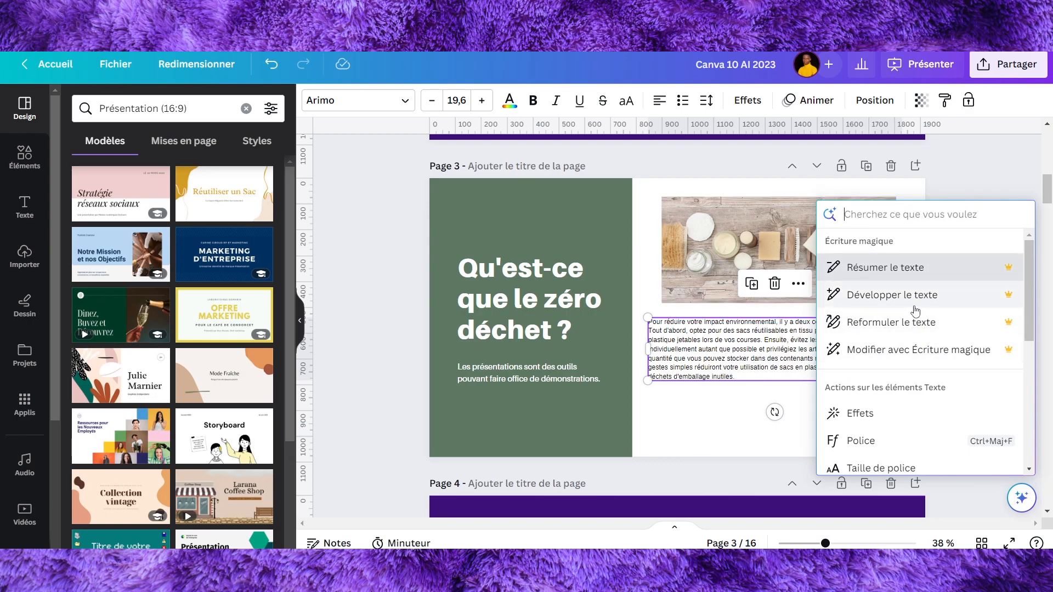
pyautogui.click(915, 272)
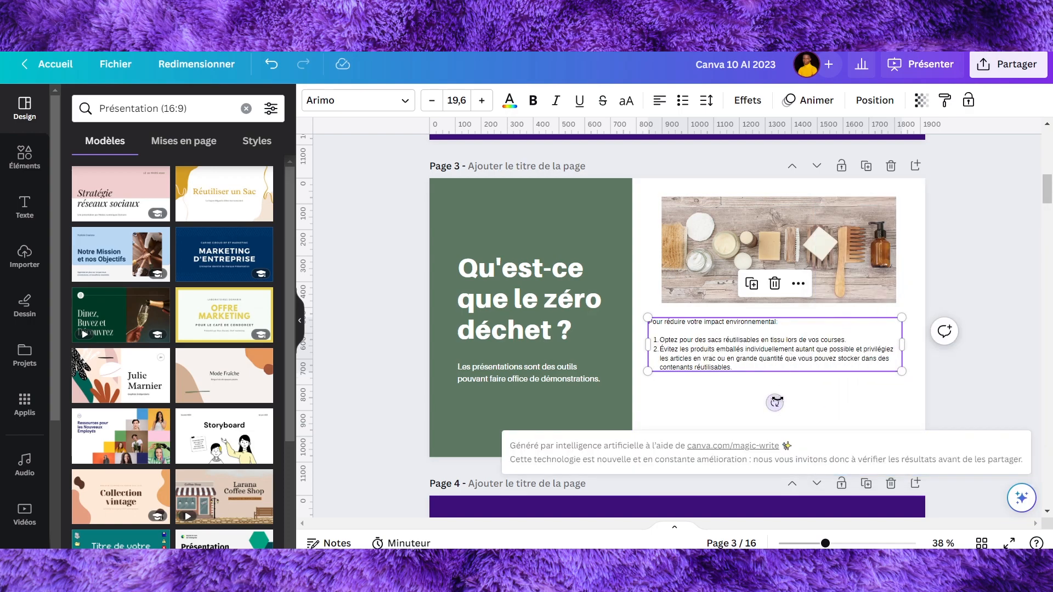
# Step: Try to expand the summarised advice below the photo with Développer le texte
pyautogui.click(854, 393)
pyautogui.click(841, 358)
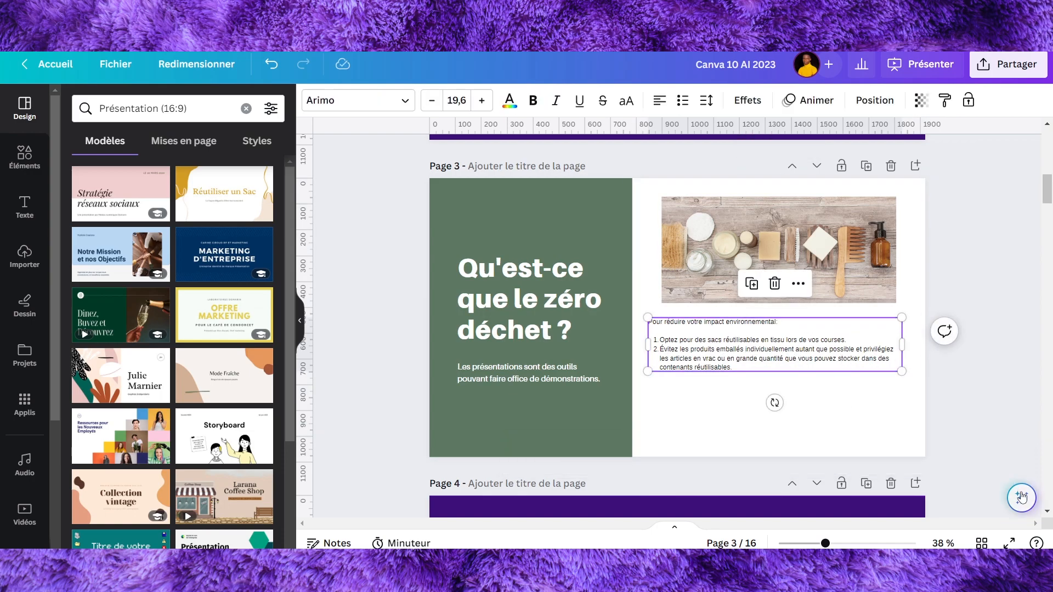
pyautogui.click(1021, 496)
pyautogui.click(874, 292)
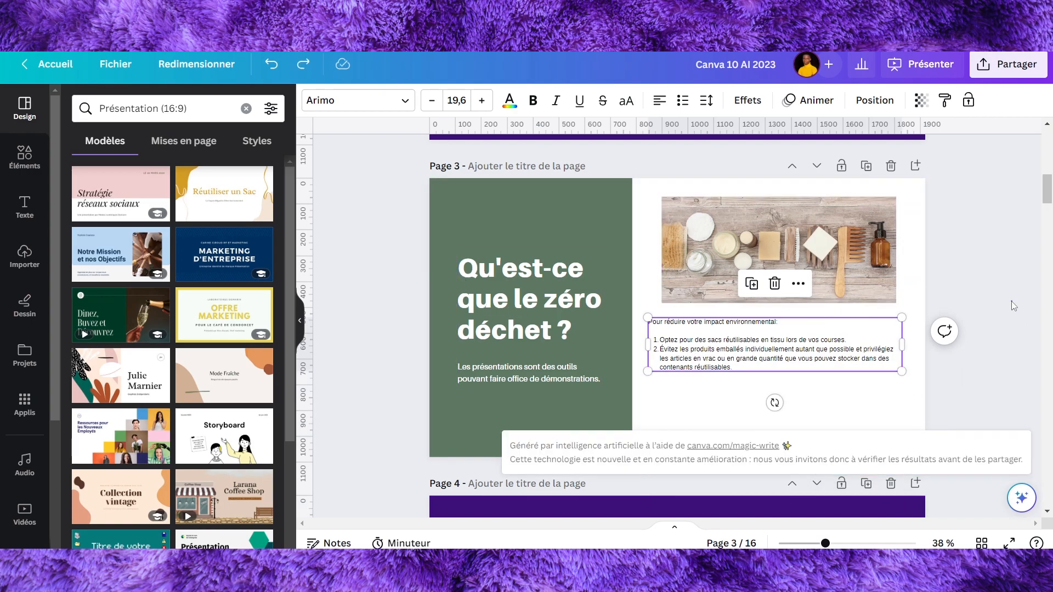
pyautogui.click(995, 327)
pyautogui.scroll(-1, 995, 327)
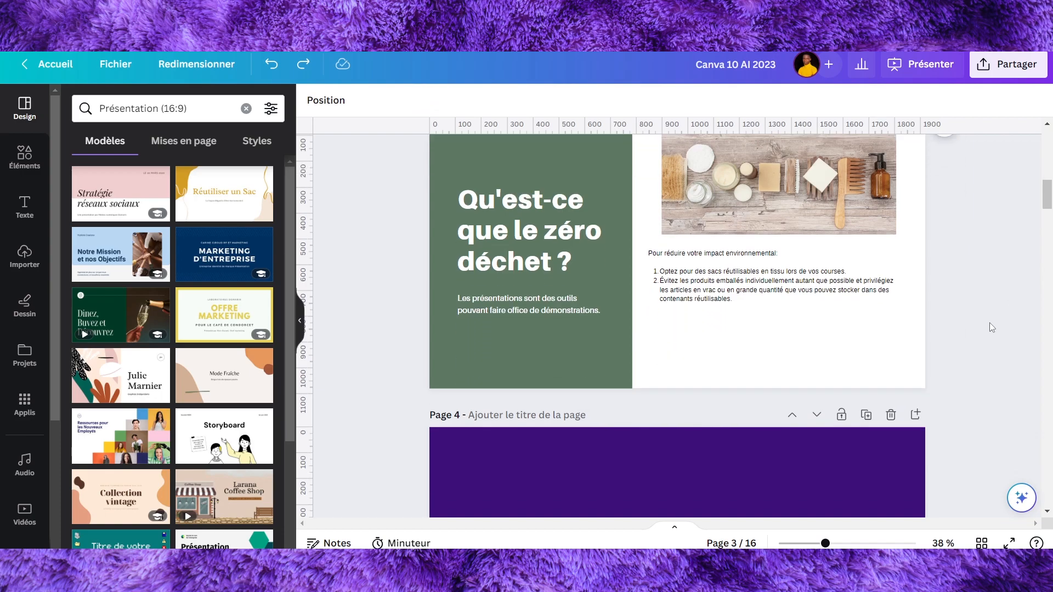
pyautogui.scroll(2, 877, 336)
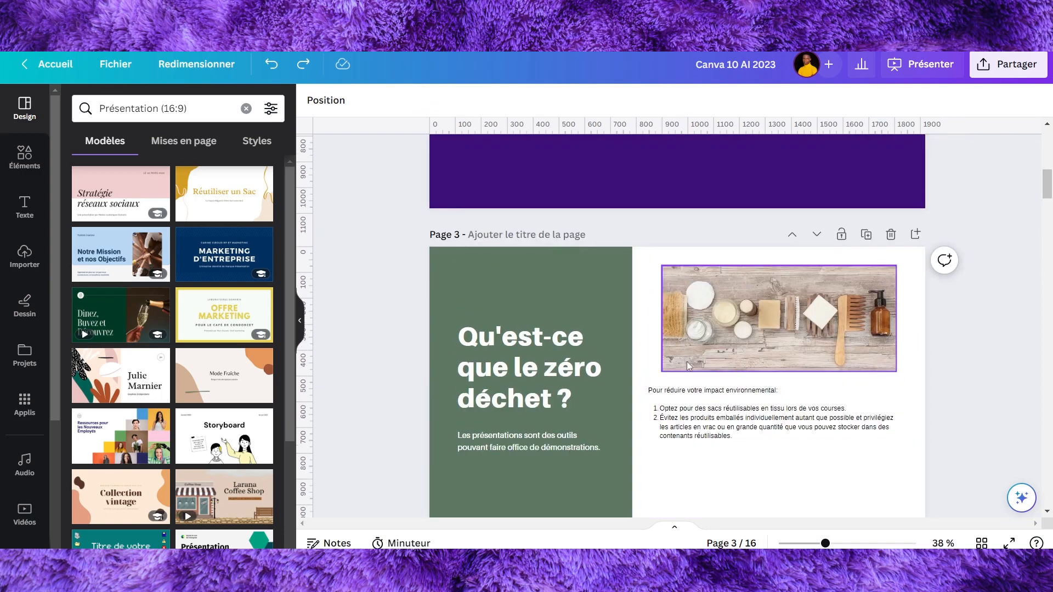
pyautogui.scroll(-1, 540, 386)
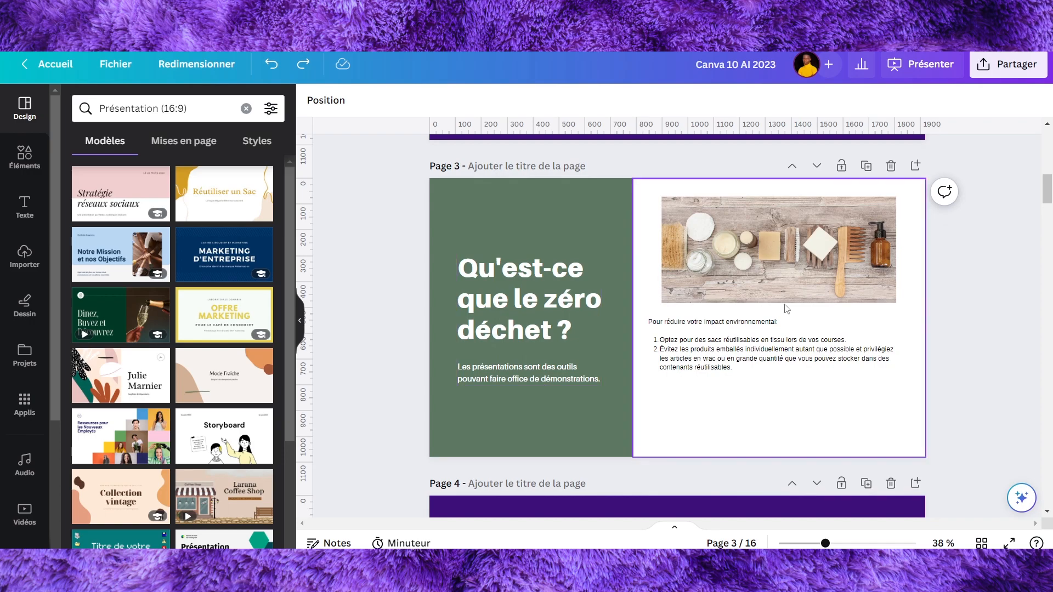
pyautogui.scroll(2, 773, 306)
pyautogui.scroll(-2, 753, 301)
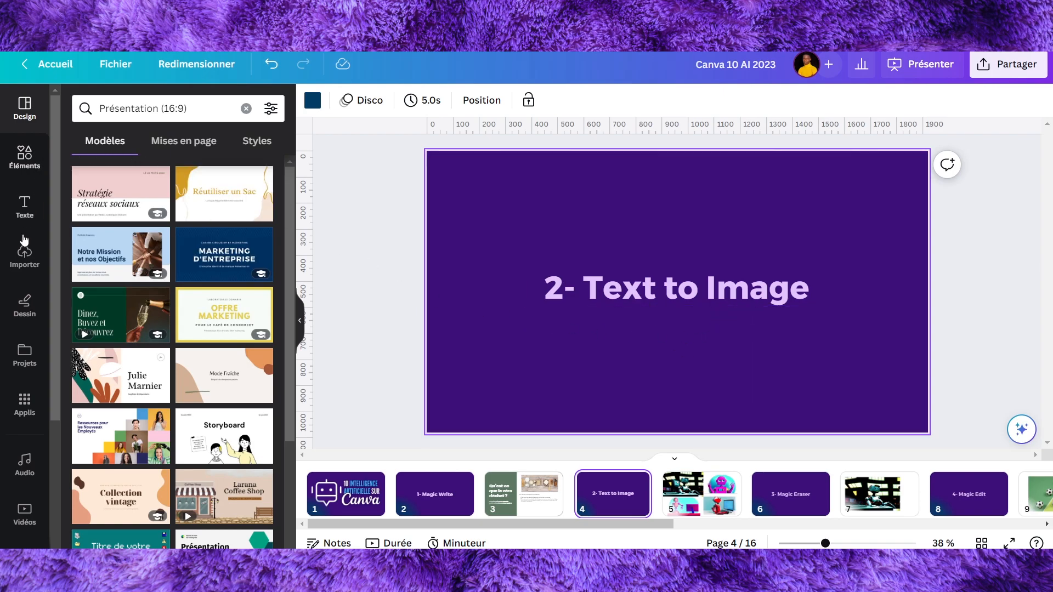
# Step: Search the Canva apps for "text" and choose the suggestion "Du texte à l'image"
pyautogui.click(40, 409)
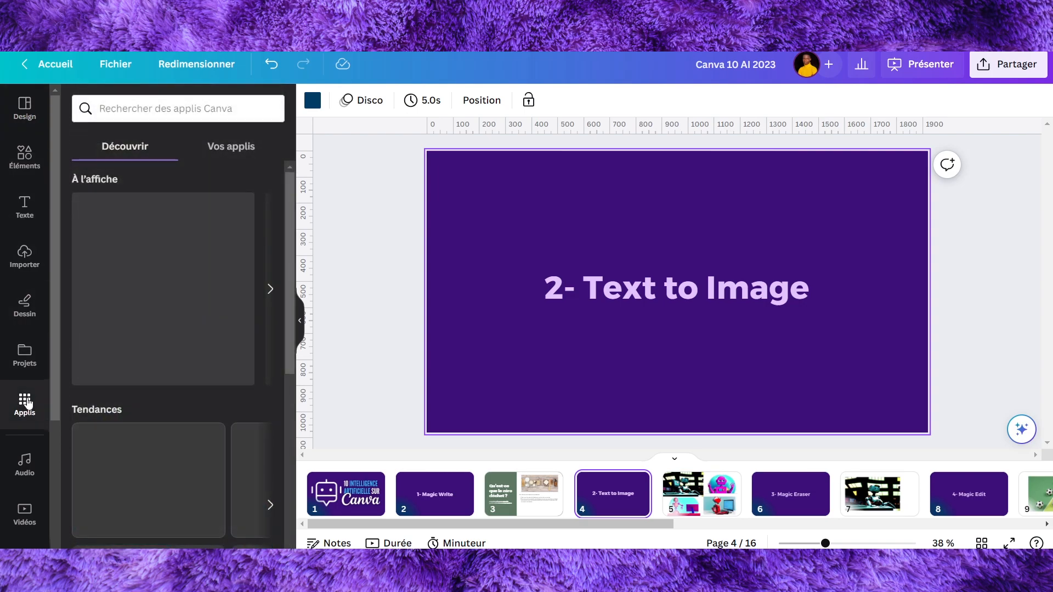
pyautogui.click(182, 108)
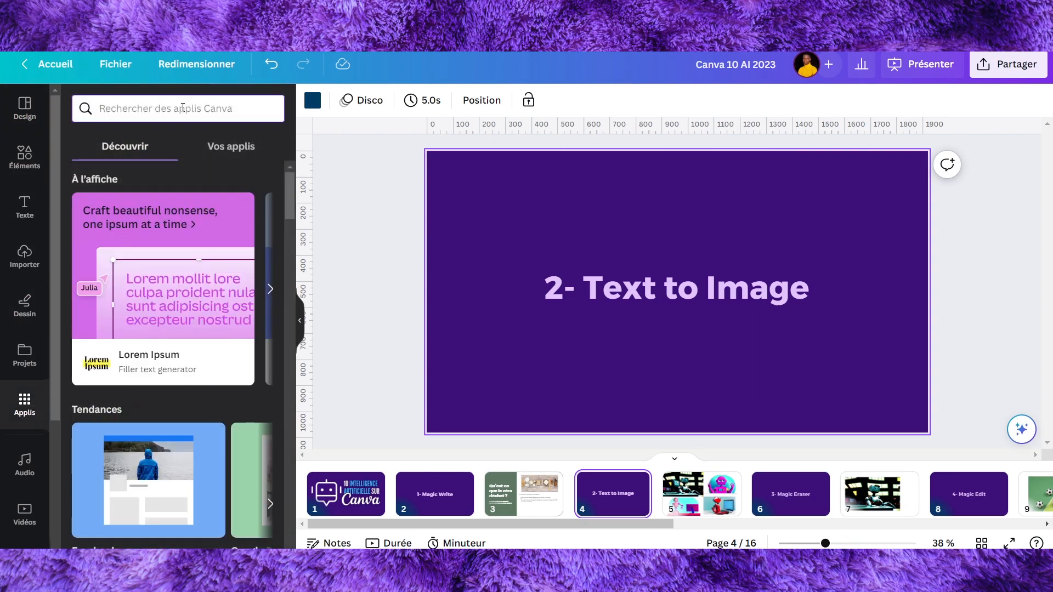
pyautogui.write('text')
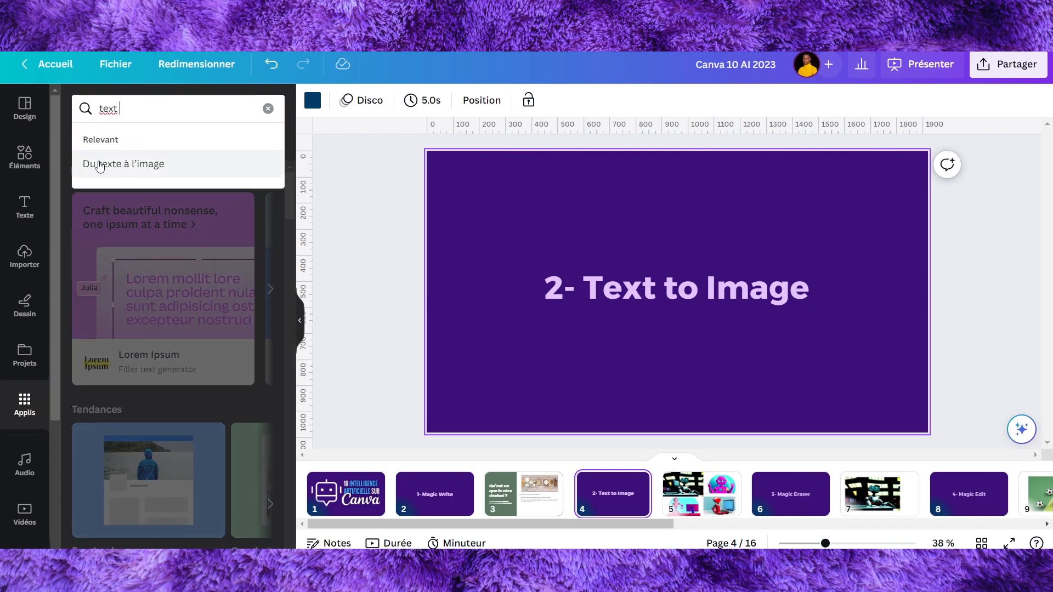
pyautogui.click(137, 164)
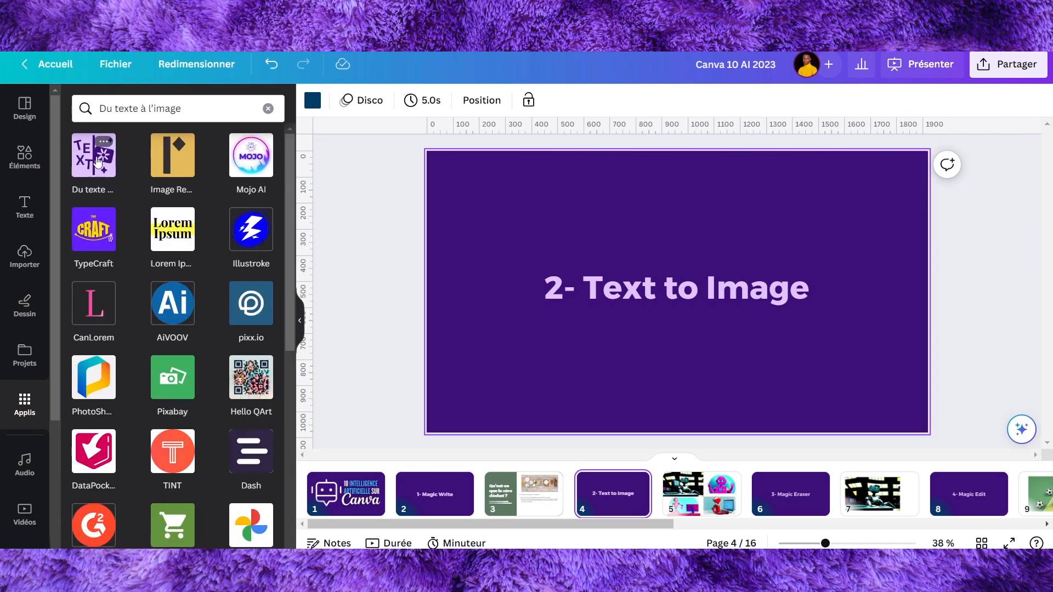
# Step: Open the Du texte à l'image app and review its description box, suggested styles and image formats
pyautogui.click(95, 158)
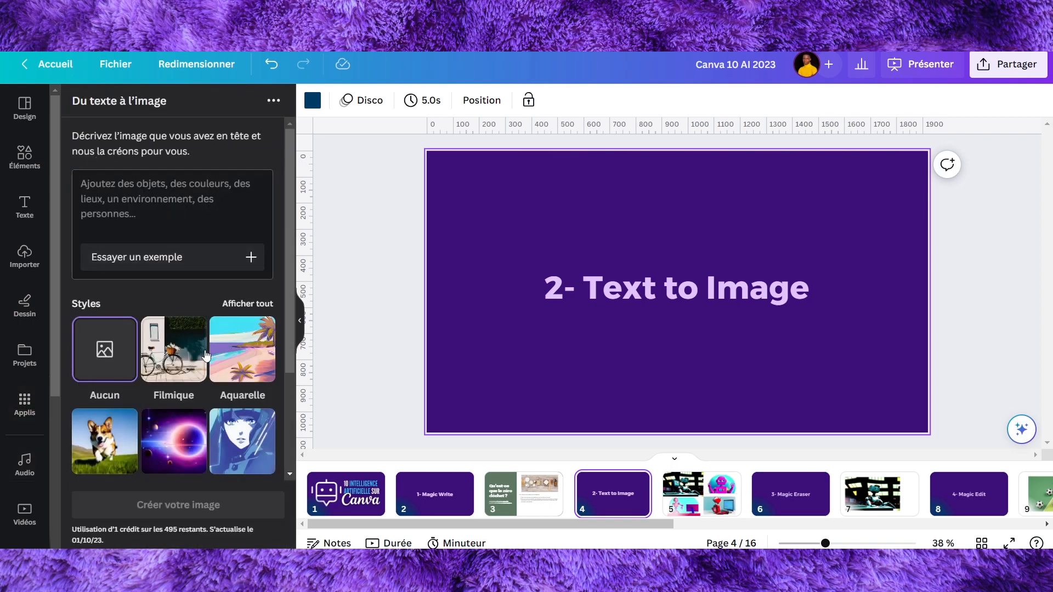
pyautogui.scroll(-3, 198, 386)
pyautogui.scroll(-3, 30, 364)
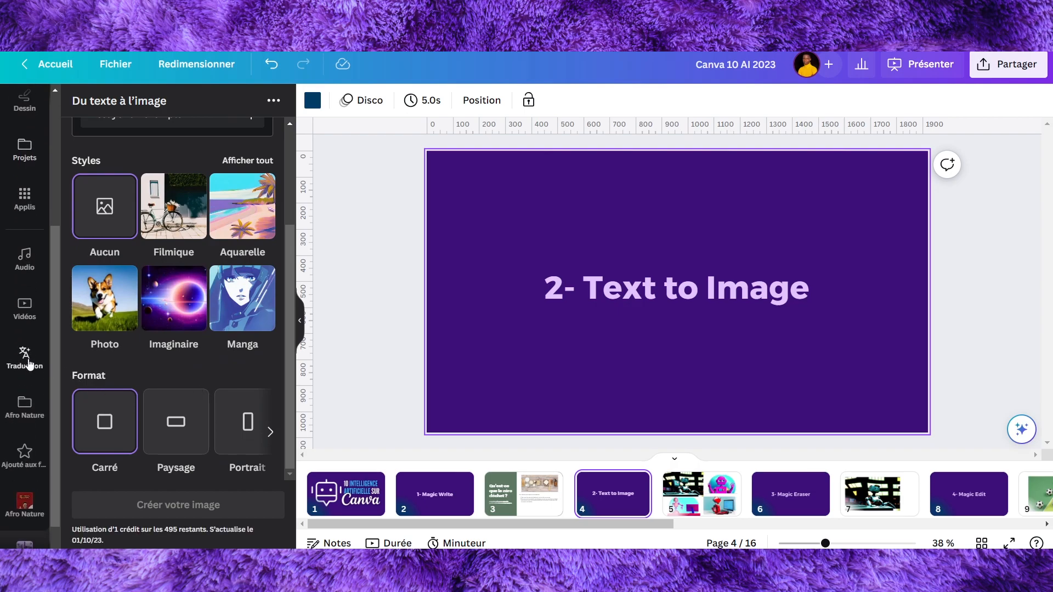
pyautogui.scroll(3, 236, 358)
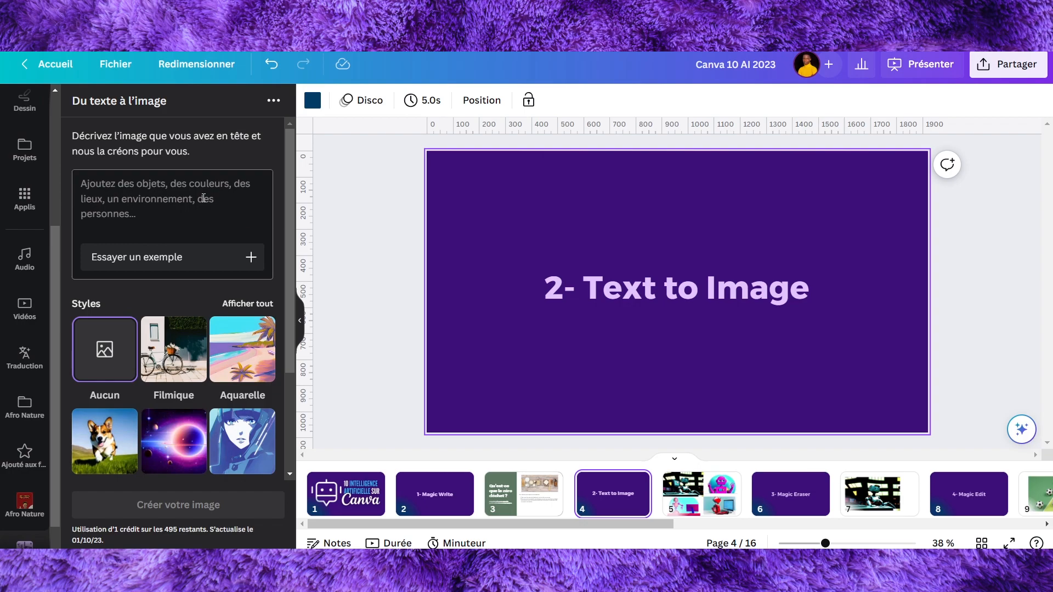
pyautogui.scroll(-3, 173, 250)
pyautogui.scroll(3, 219, 318)
pyautogui.scroll(-3, 221, 340)
pyautogui.scroll(3, 218, 345)
pyautogui.scroll(-2, 151, 195)
pyautogui.scroll(2, 151, 195)
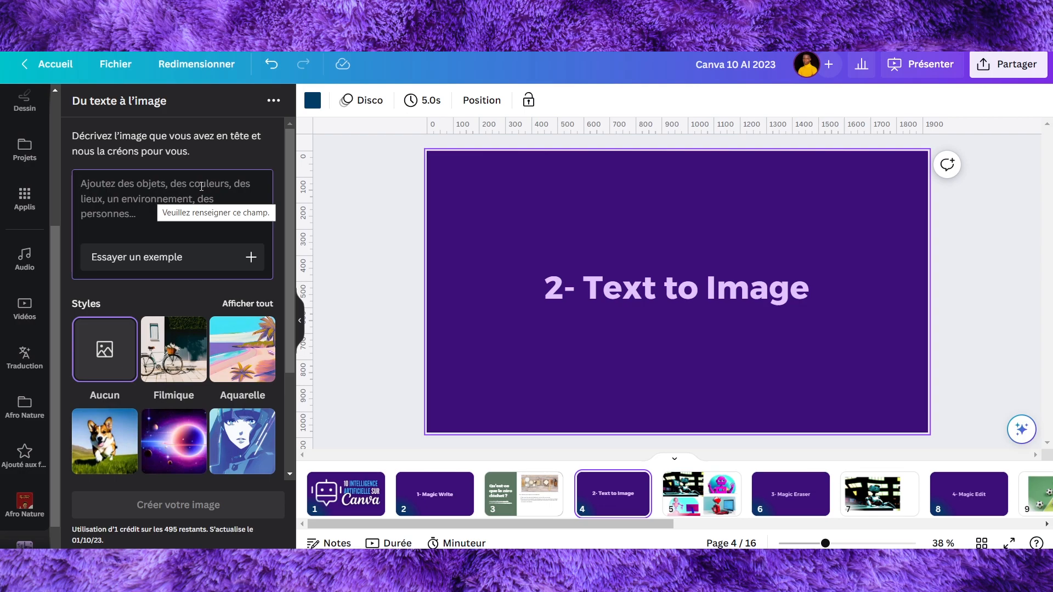
pyautogui.scroll(-3, 201, 186)
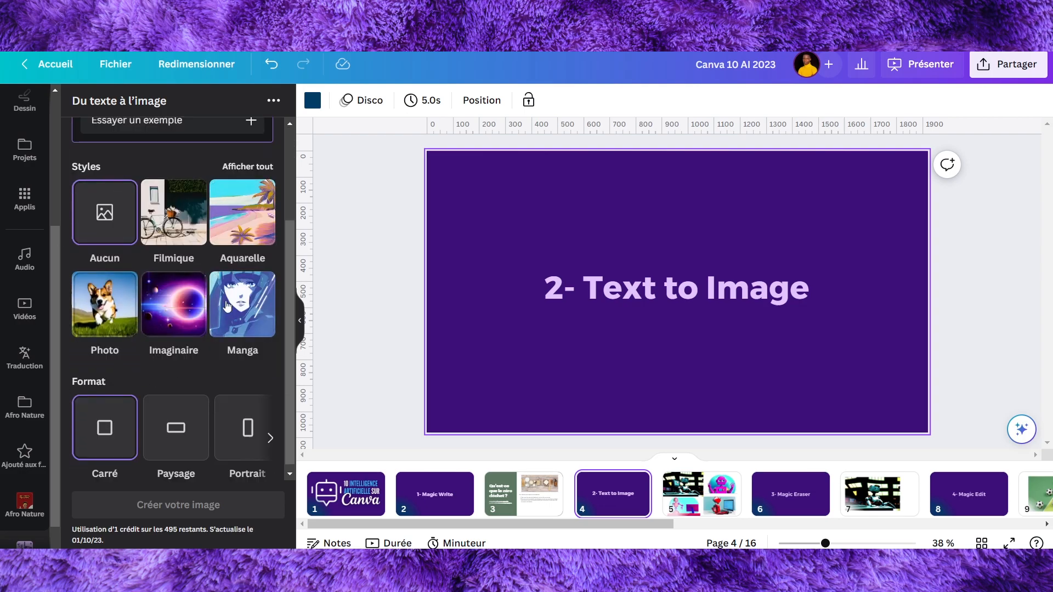
pyautogui.scroll(2, 110, 186)
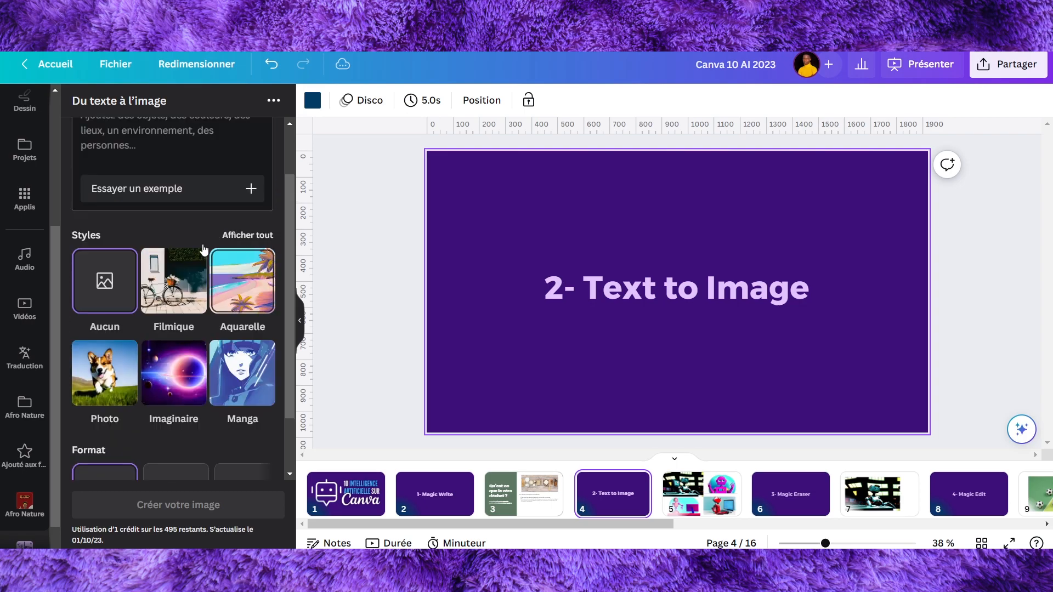
# Step: Browse the complete list of image styles, then return to the main settings and review the formats
pyautogui.click(242, 236)
pyautogui.scroll(-6, 251, 336)
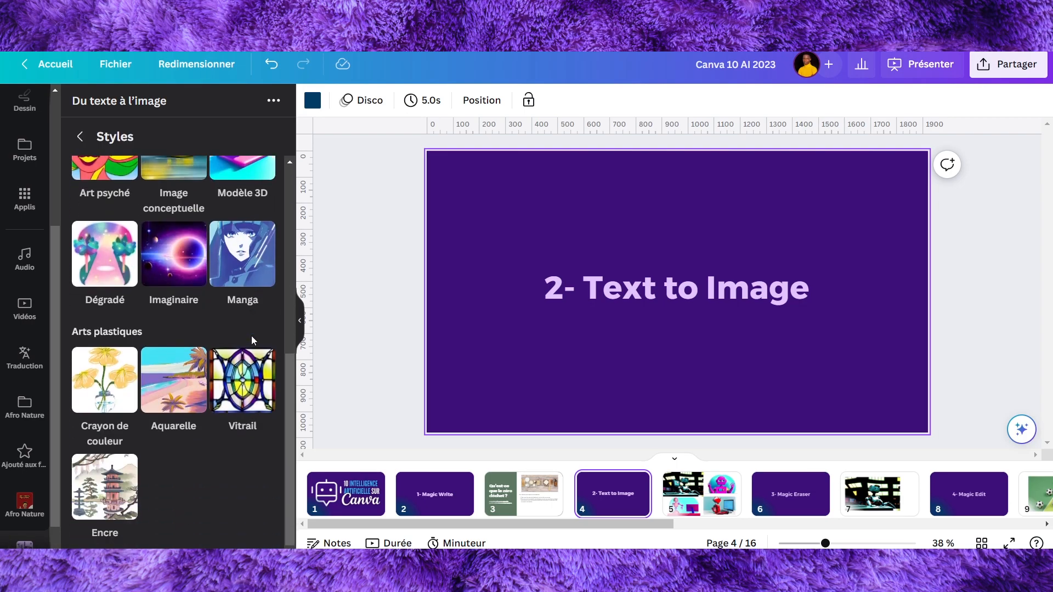
pyautogui.scroll(3, 252, 336)
pyautogui.scroll(3, 252, 336)
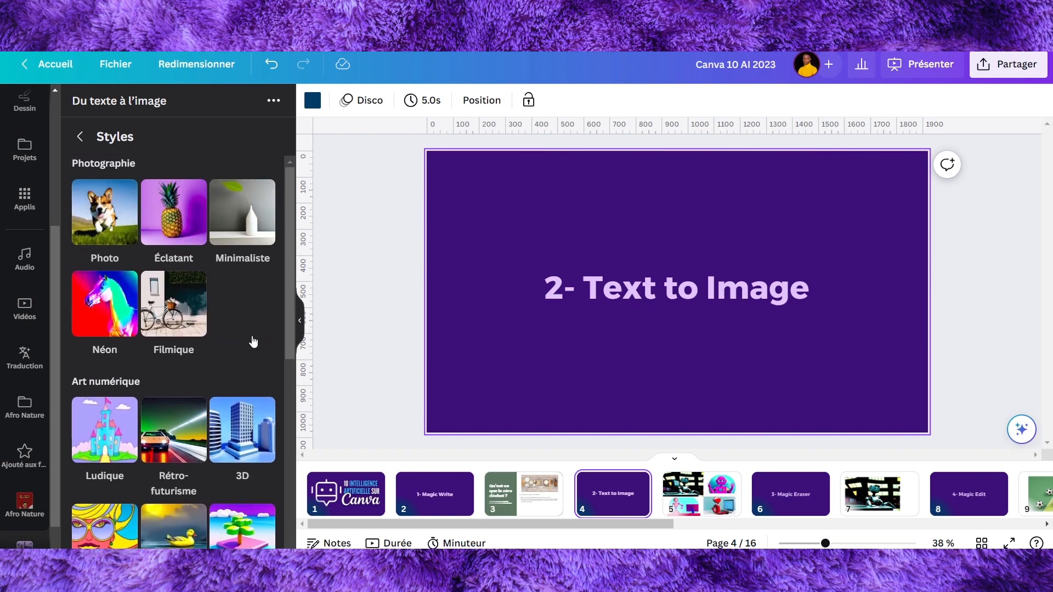
pyautogui.click(78, 136)
pyautogui.scroll(-3, 219, 334)
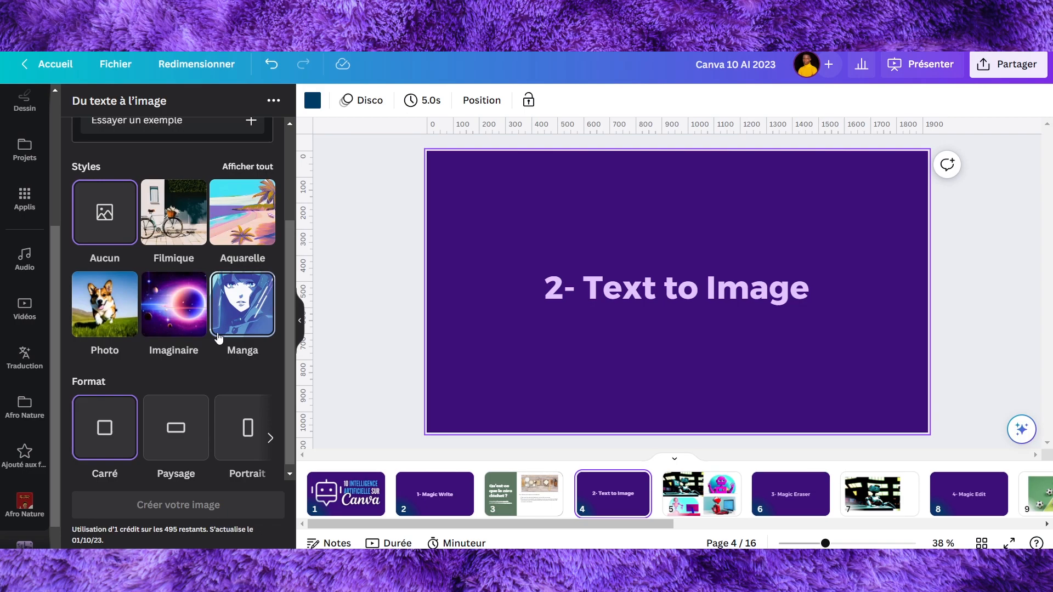
pyautogui.scroll(-1, 137, 394)
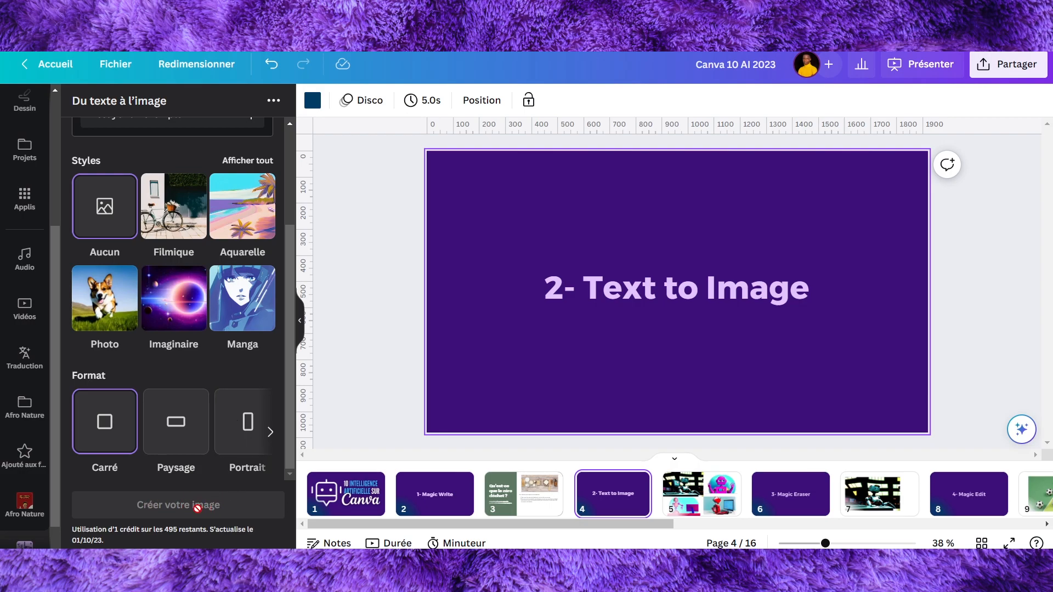
pyautogui.scroll(3, 203, 483)
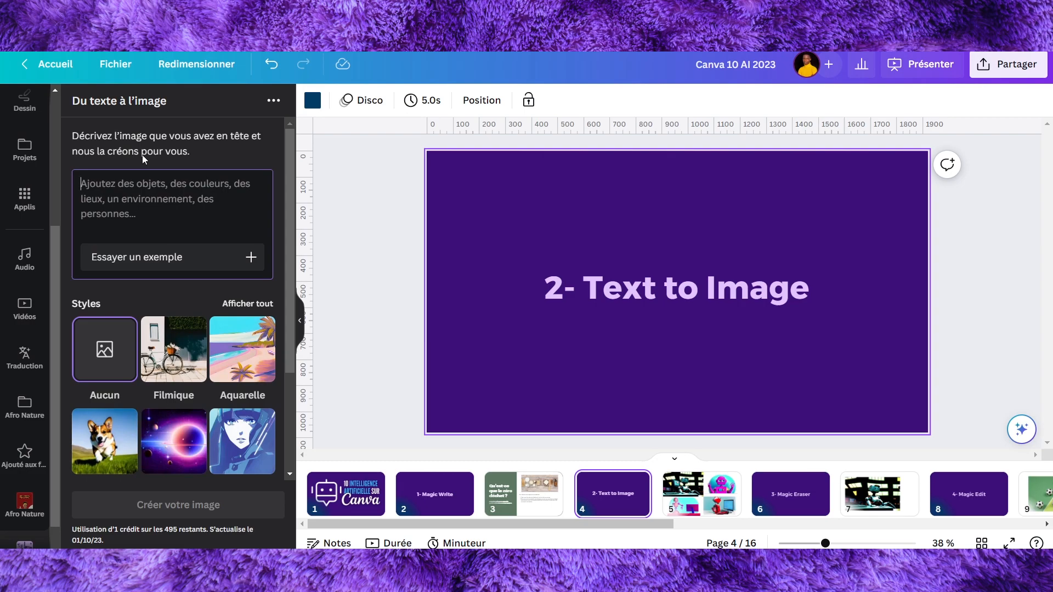
# Step: Generate images from "image d'un robot d'intelligence artificielle dans un environnement futuriste" with the Imaginaire style and Paysage format
pyautogui.write("image d'un robot d'intelligence artificielle dans un environnement futuriste")
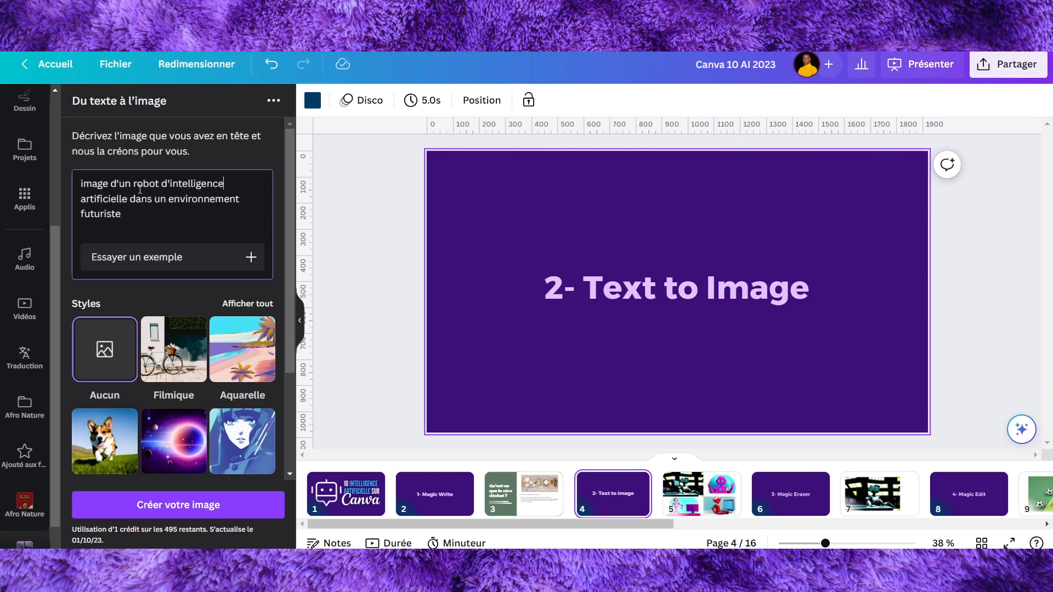
pyautogui.click(224, 184)
pyautogui.scroll(-3, 192, 186)
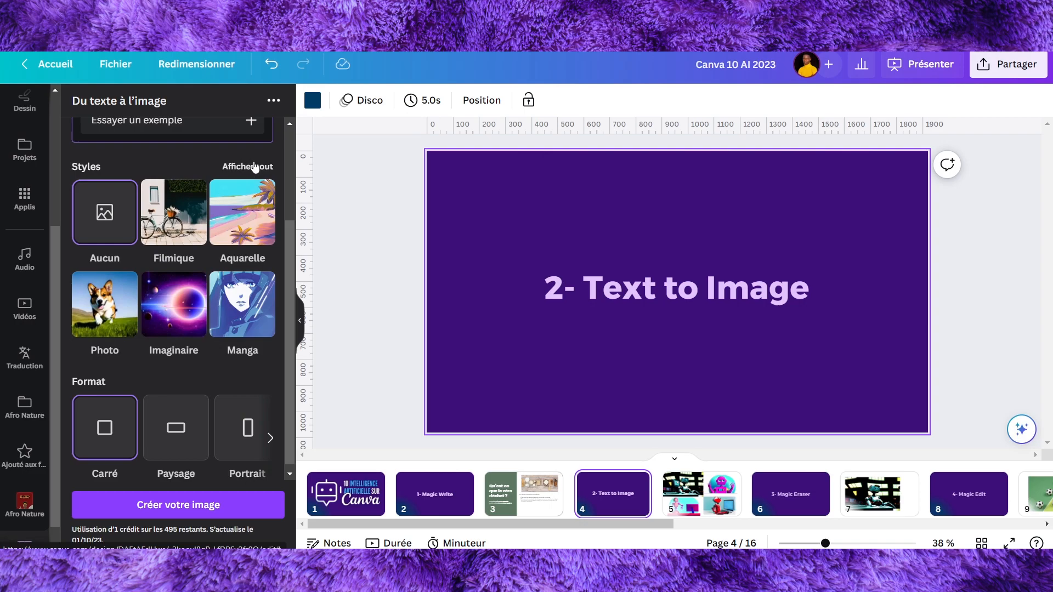
pyautogui.click(187, 318)
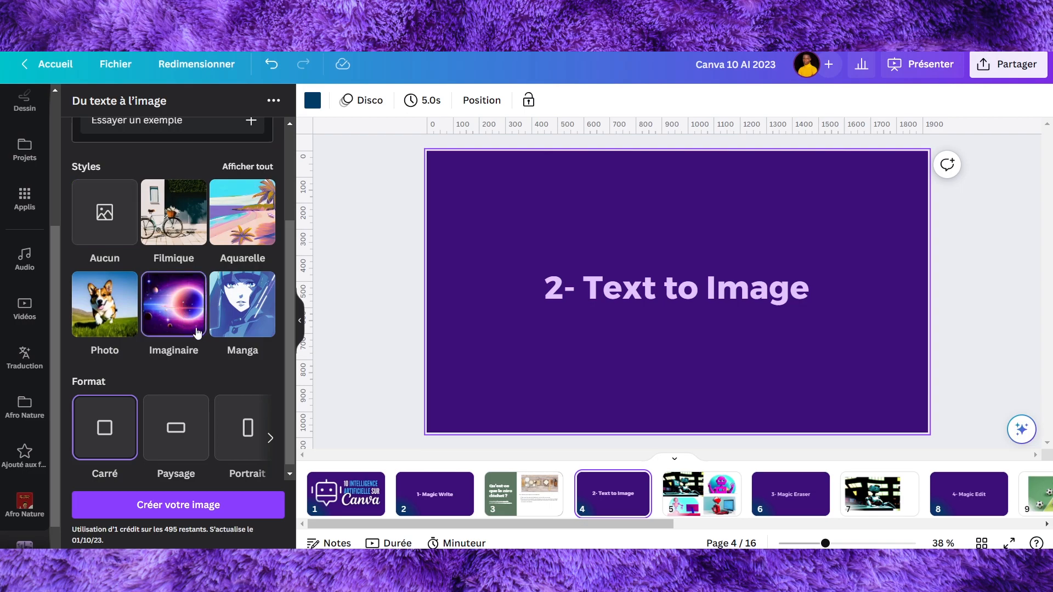
pyautogui.scroll(-1, 200, 340)
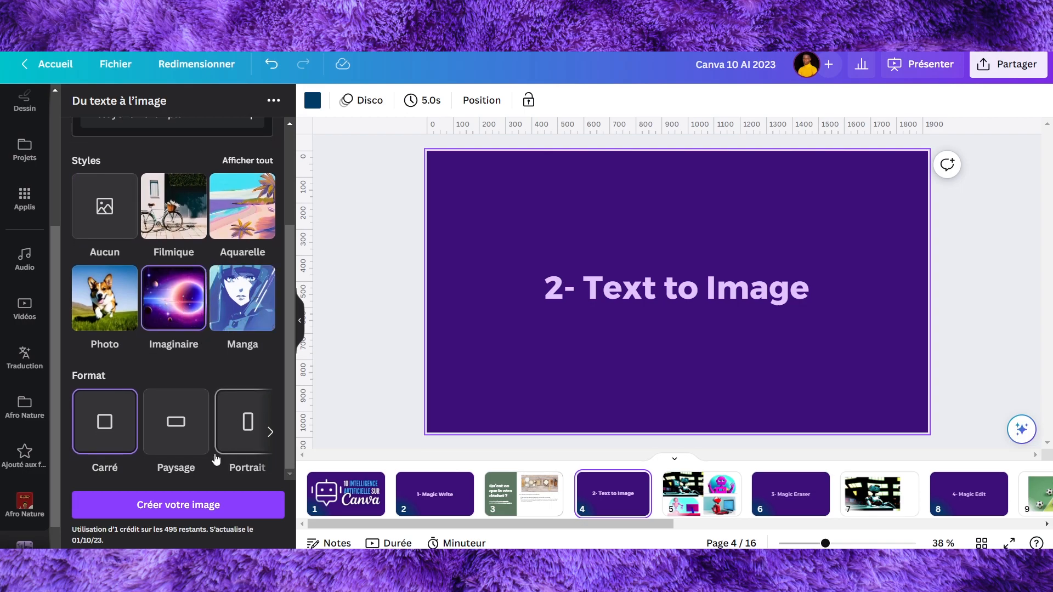
pyautogui.click(172, 433)
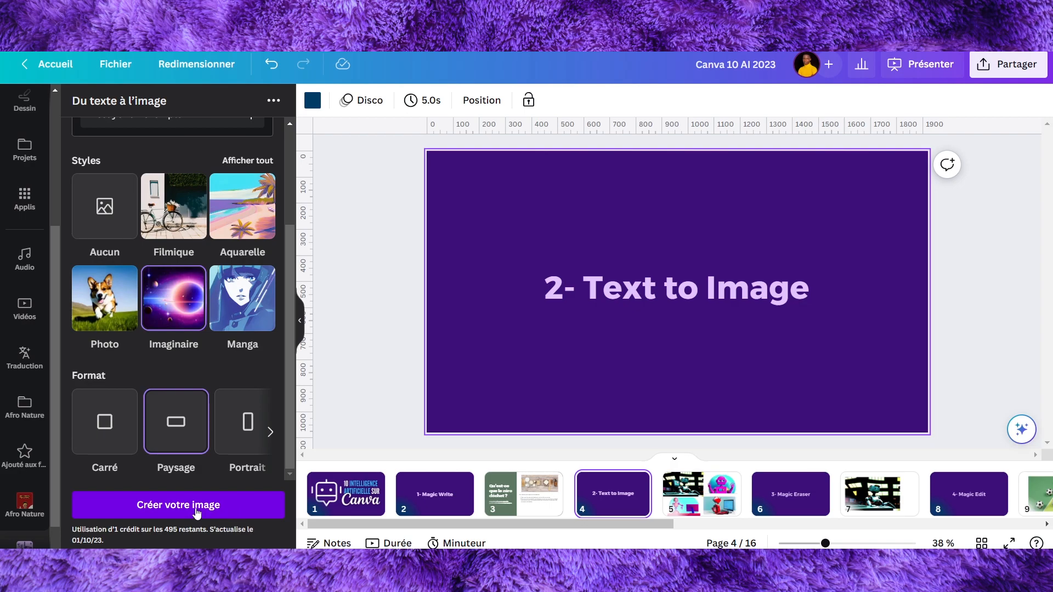
pyautogui.click(223, 506)
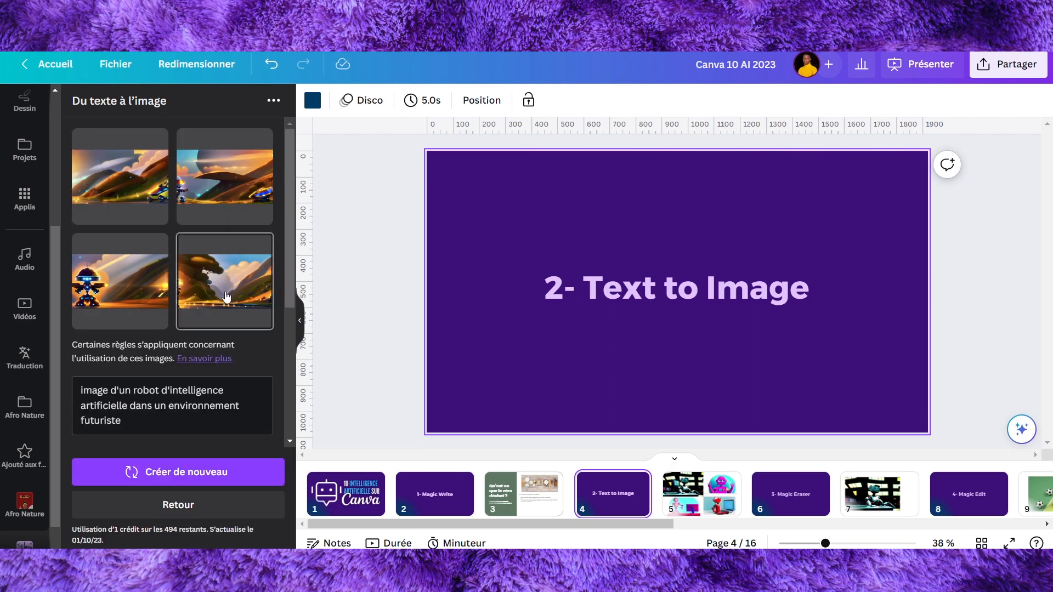
# Step: Insert the generated image with the large robot on page 4 and move it toward the slide's lower-left area
pyautogui.click(120, 281)
pyautogui.moveTo(623, 348); pyautogui.dragTo(541, 381)
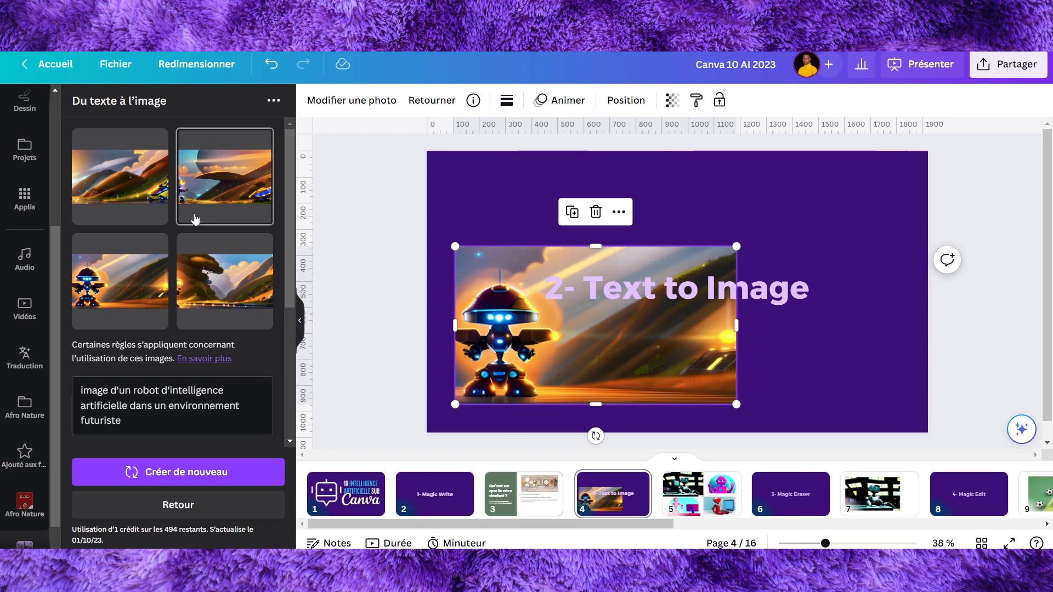
# Step: Choose a different style from the full style list and regenerate the images with the same robot description
pyautogui.scroll(-4, 192, 247)
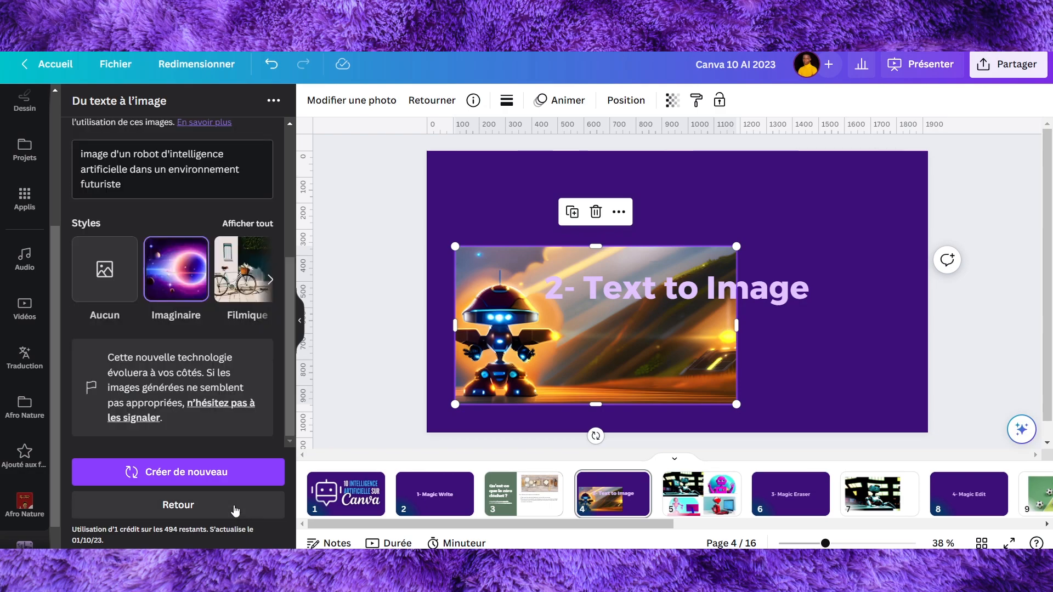
pyautogui.scroll(4, 186, 276)
pyautogui.scroll(-4, 186, 276)
pyautogui.click(244, 224)
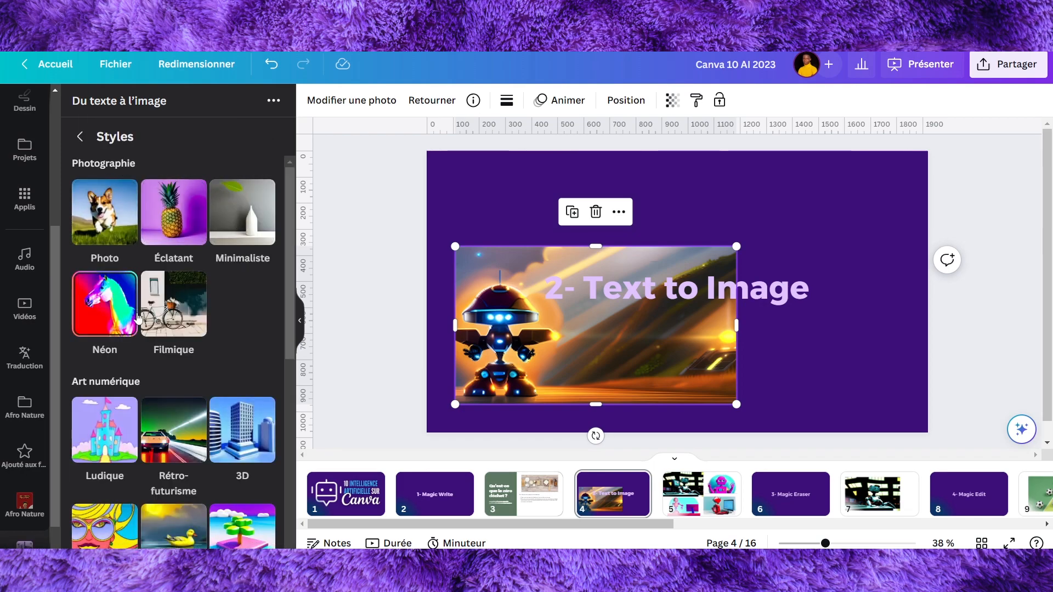
pyautogui.scroll(-3, 149, 337)
pyautogui.scroll(-1, 149, 337)
pyautogui.click(159, 274)
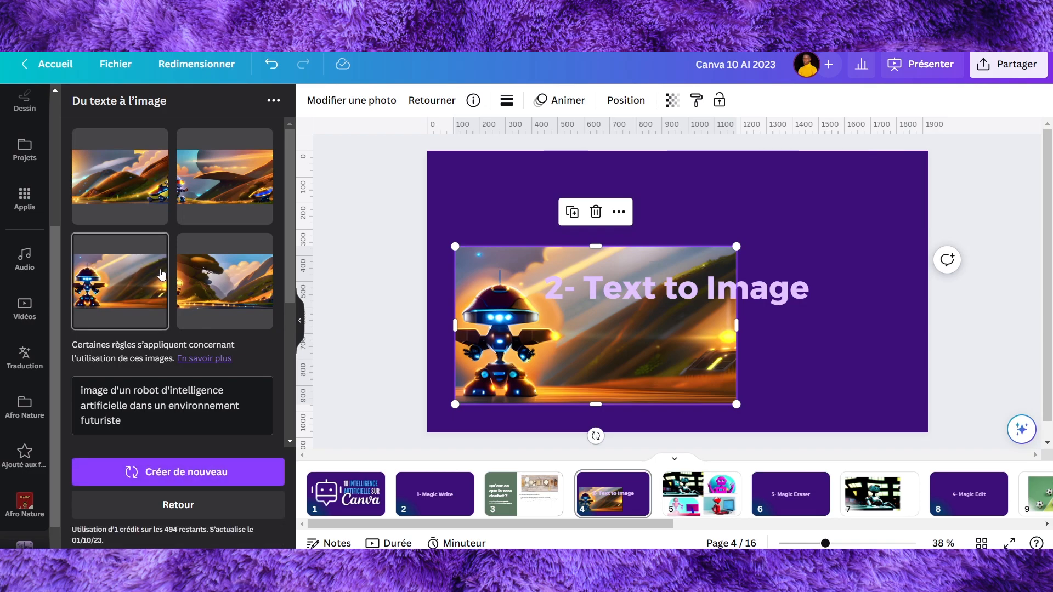
pyautogui.scroll(-5, 164, 329)
pyautogui.click(197, 475)
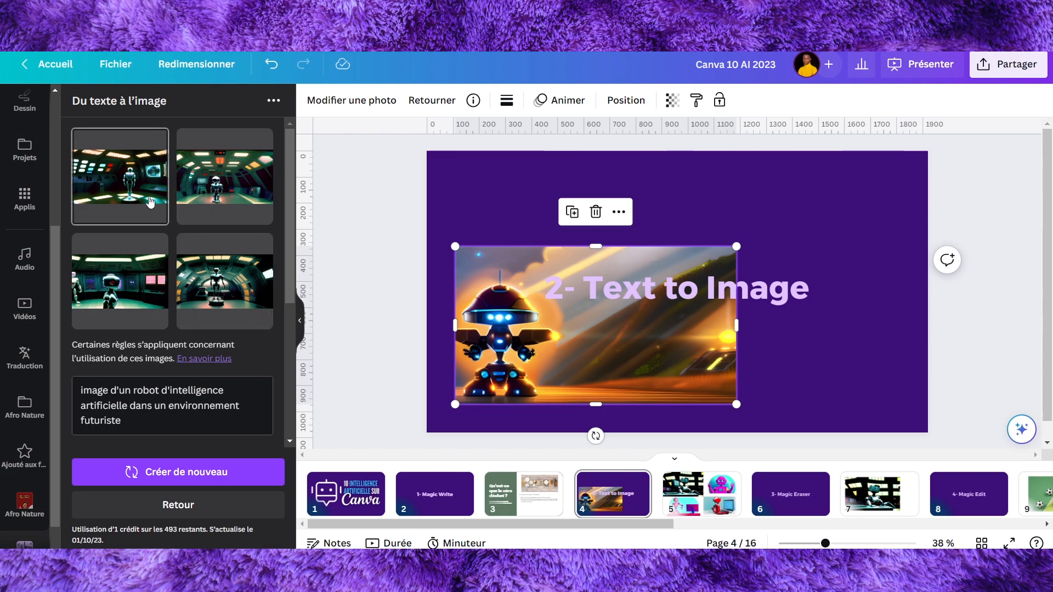
# Step: Insert the second regenerated image, enlarge it and position it over most of the page 4 slide
pyautogui.click(212, 181)
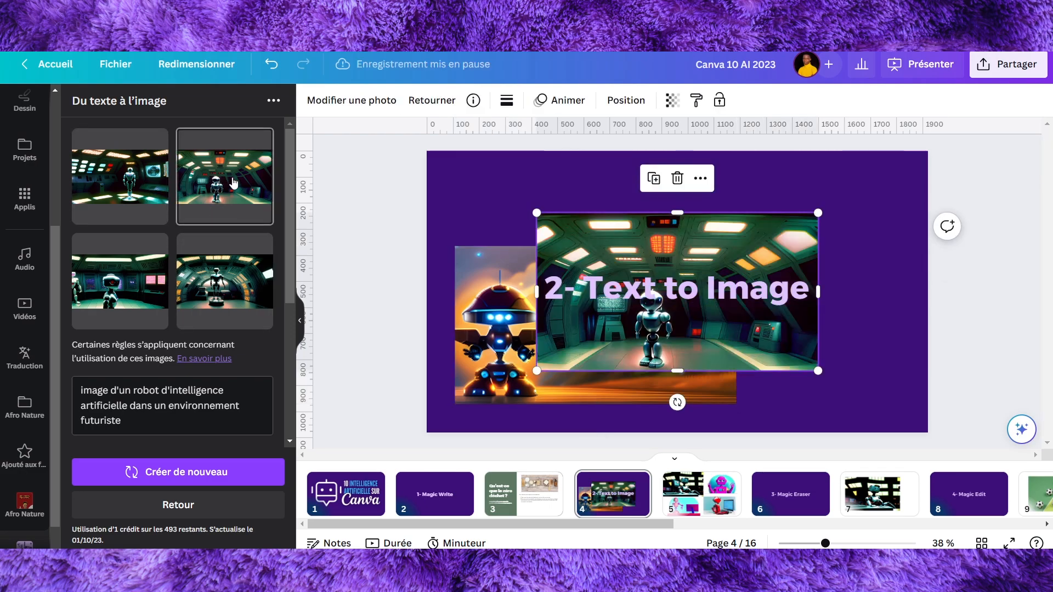
pyautogui.moveTo(533, 212); pyautogui.dragTo(324, 206)
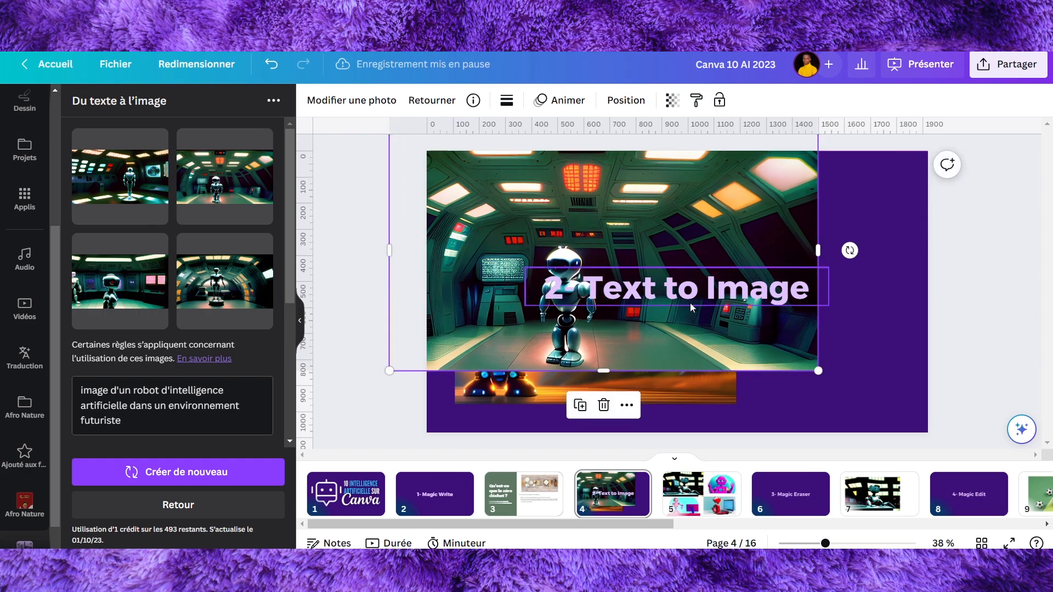
pyautogui.moveTo(706, 346); pyautogui.dragTo(766, 402)
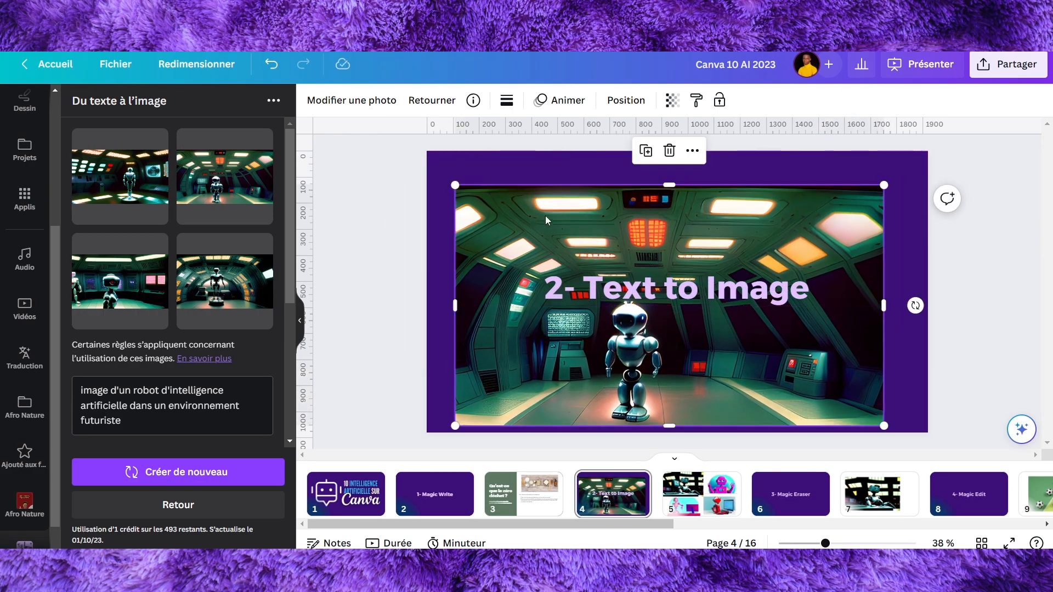
# Step: Move the enlarged spaceship robot image from page 4 to page 5 and delete the overlapping front copy
pyautogui.scroll(-2, 266, 353)
pyautogui.scroll(2, 236, 311)
pyautogui.moveTo(642, 340); pyautogui.dragTo(701, 490)
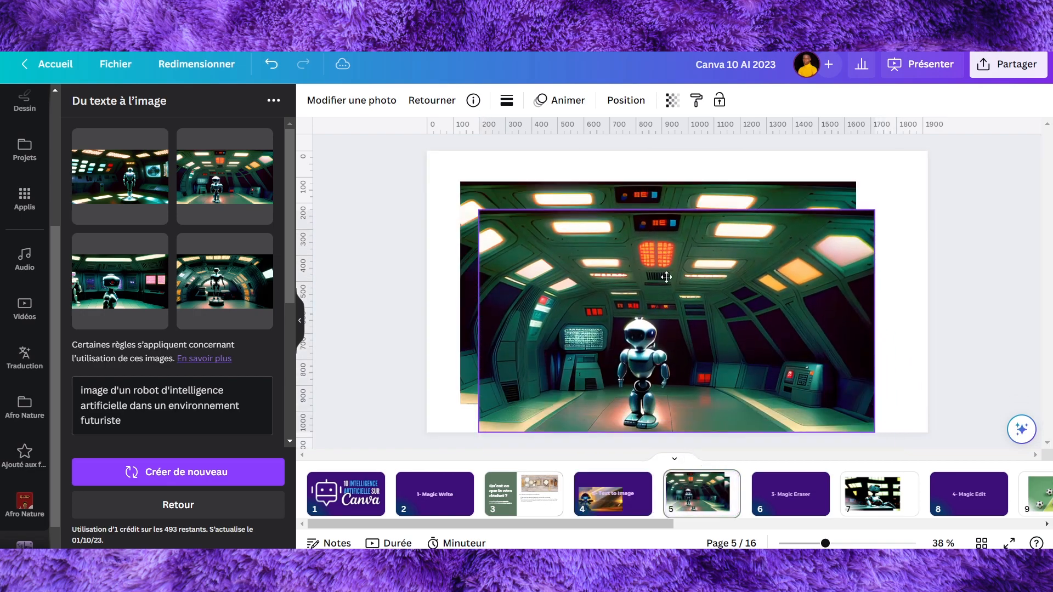
pyautogui.click(677, 184)
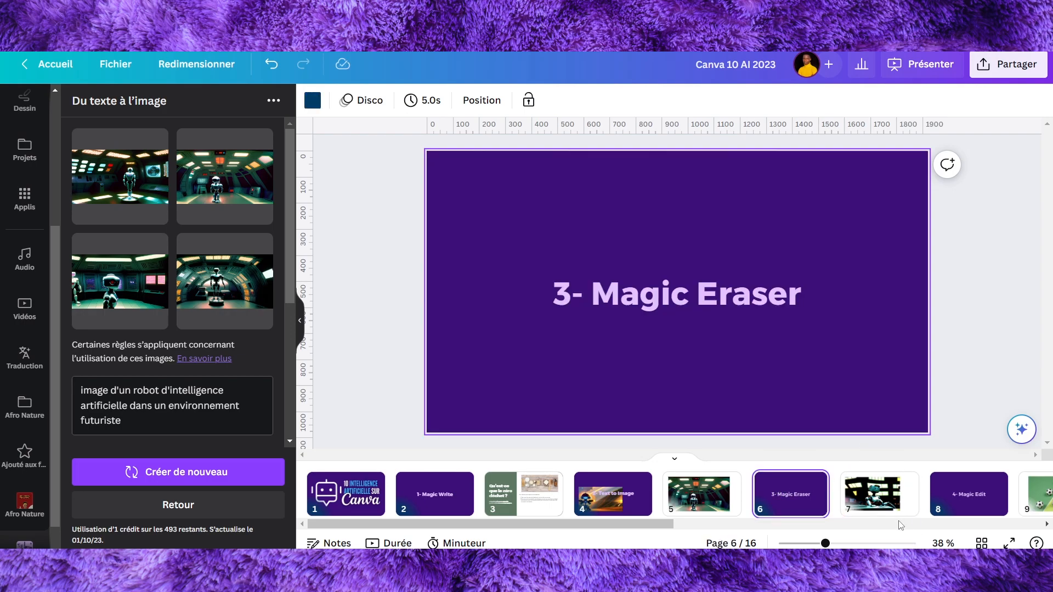
# Step: Open the seated robot image on page 7 for editing with Gomme magique
pyautogui.click(877, 496)
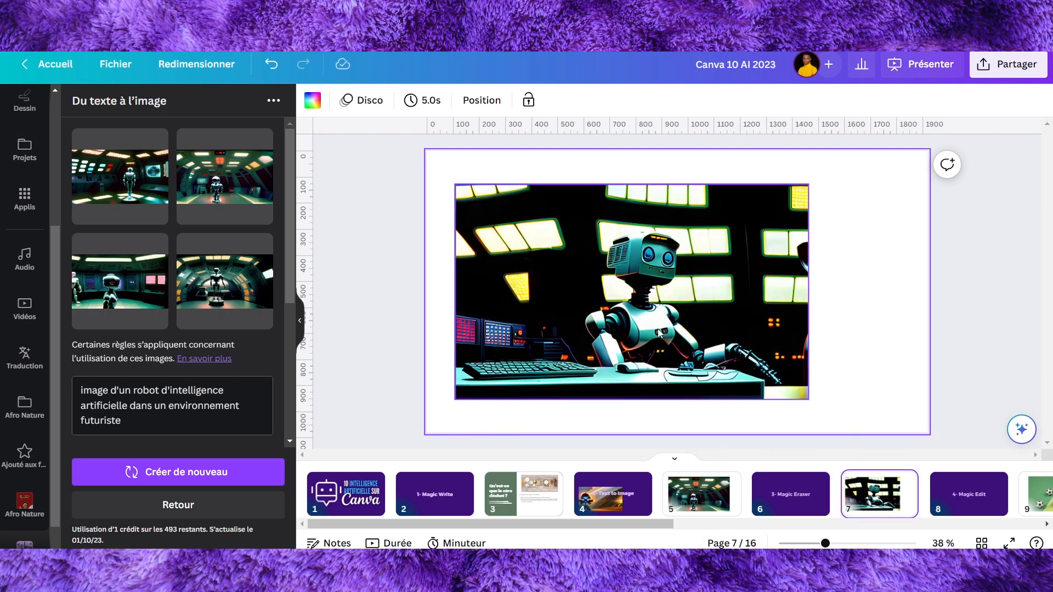
pyautogui.click(731, 374)
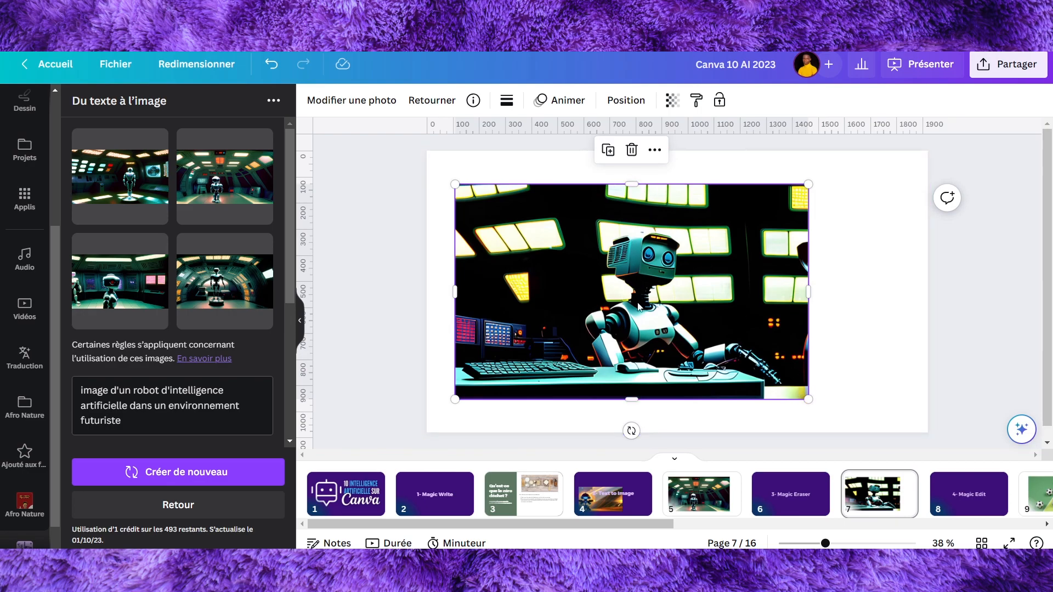
pyautogui.click(363, 108)
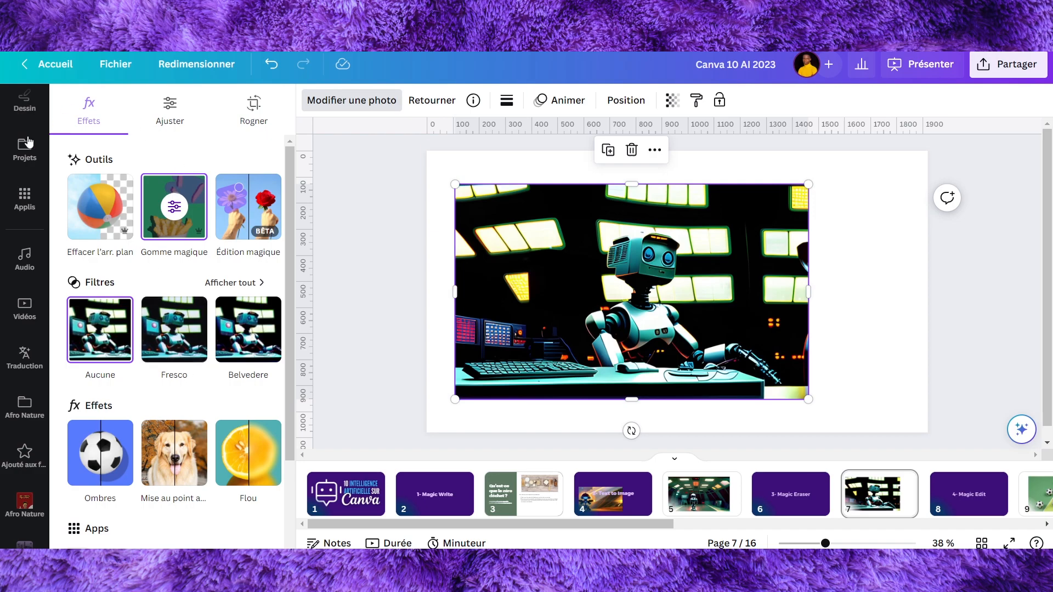
pyautogui.click(174, 222)
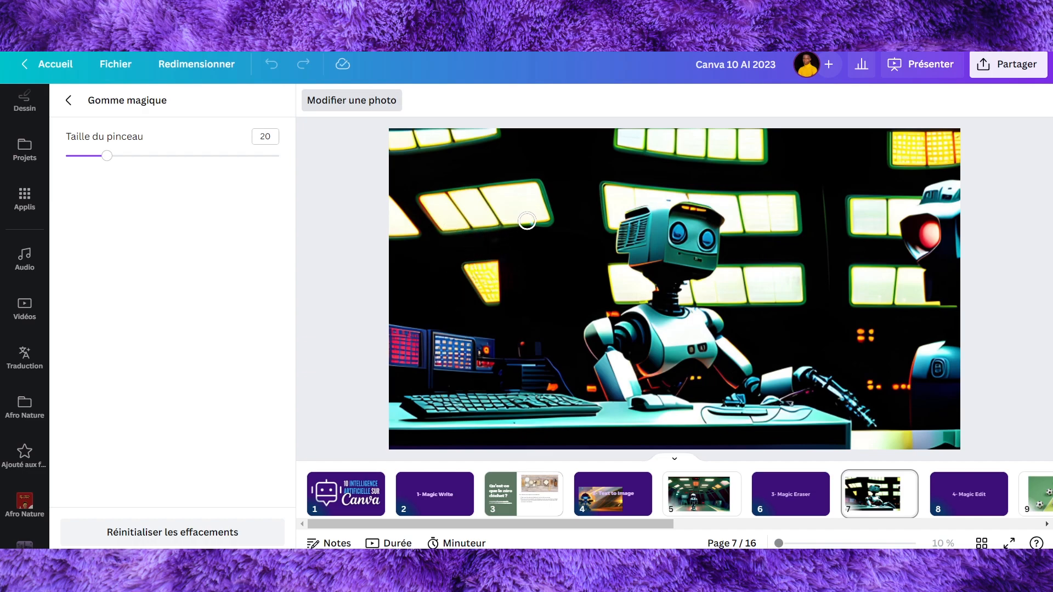
# Step: Set the brush size to 37 and brush over the small yellow light panel and the larger panel above it
pyautogui.moveTo(120, 160); pyautogui.dragTo(144, 156)
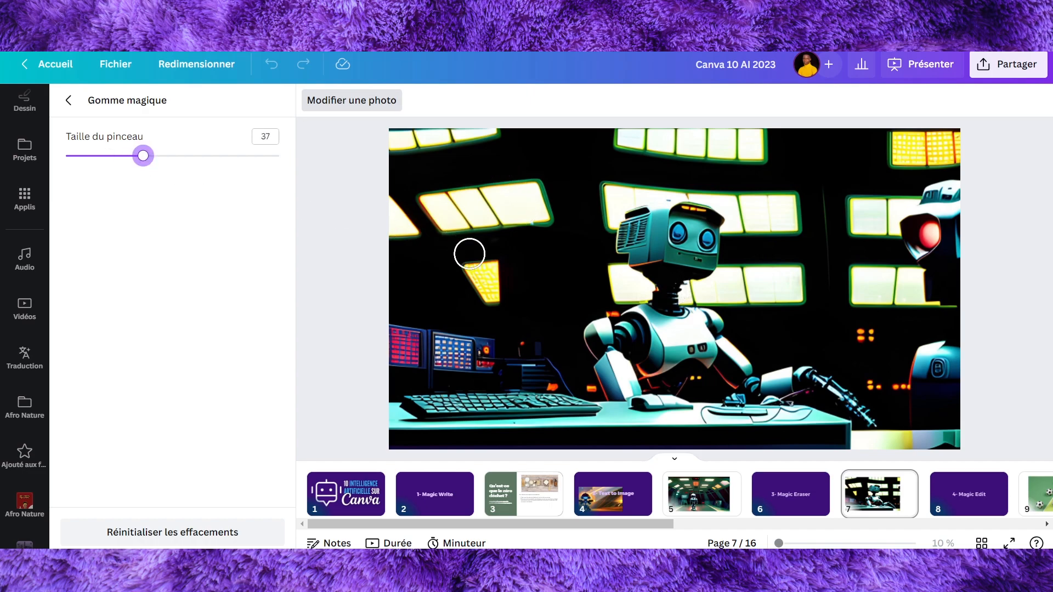
pyautogui.moveTo(475, 269)
pyautogui.mouseDown()
pyautogui.moveTo(495, 300)
pyautogui.moveTo(490, 255)
pyautogui.moveTo(475, 259)
pyautogui.moveTo(476, 284)
pyautogui.moveTo(491, 295)
pyautogui.moveTo(485, 262)
pyautogui.mouseUp()
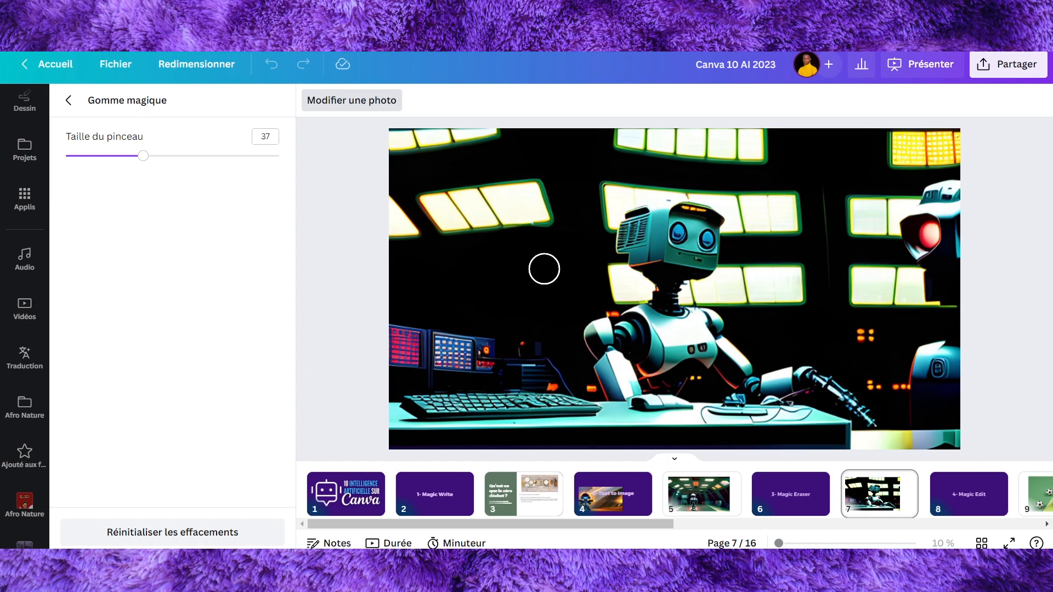
pyautogui.moveTo(548, 259)
pyautogui.mouseDown()
pyautogui.moveTo(529, 170)
pyautogui.moveTo(499, 184)
pyautogui.moveTo(419, 190)
pyautogui.moveTo(446, 219)
pyautogui.moveTo(534, 228)
pyautogui.moveTo(557, 218)
pyautogui.moveTo(447, 207)
pyautogui.moveTo(533, 200)
pyautogui.mouseUp()
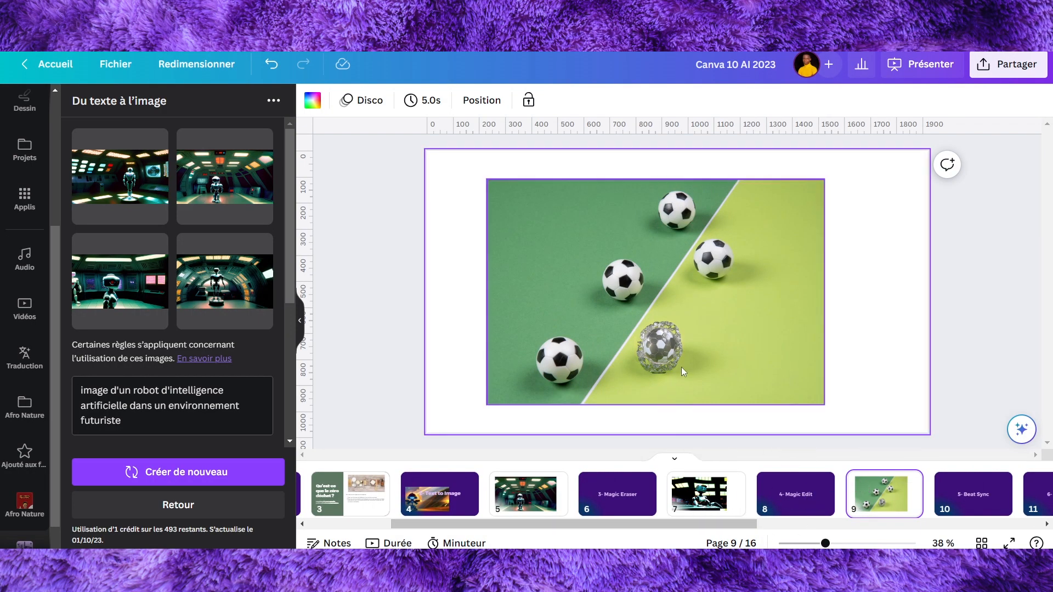
# Step: Open the soccer ball photo on page 9 for editing with Édition magique
pyautogui.click(782, 497)
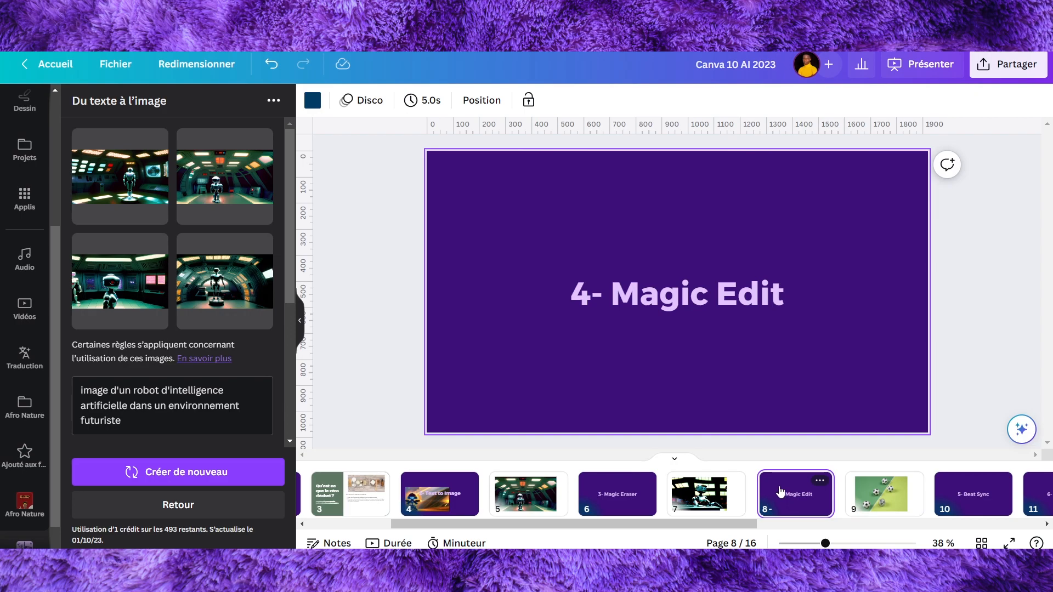
pyautogui.click(867, 488)
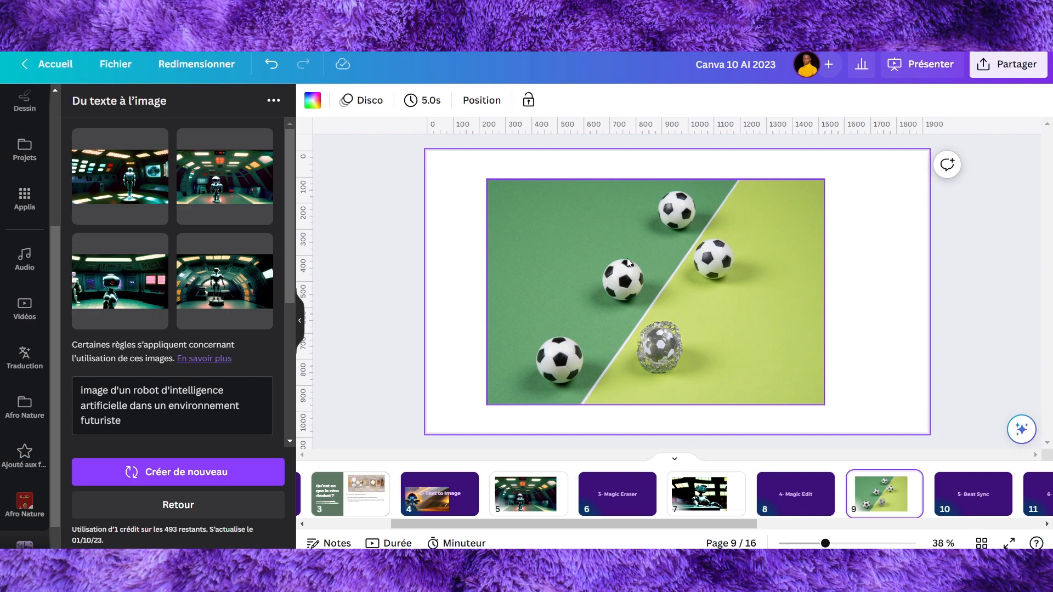
pyautogui.click(518, 259)
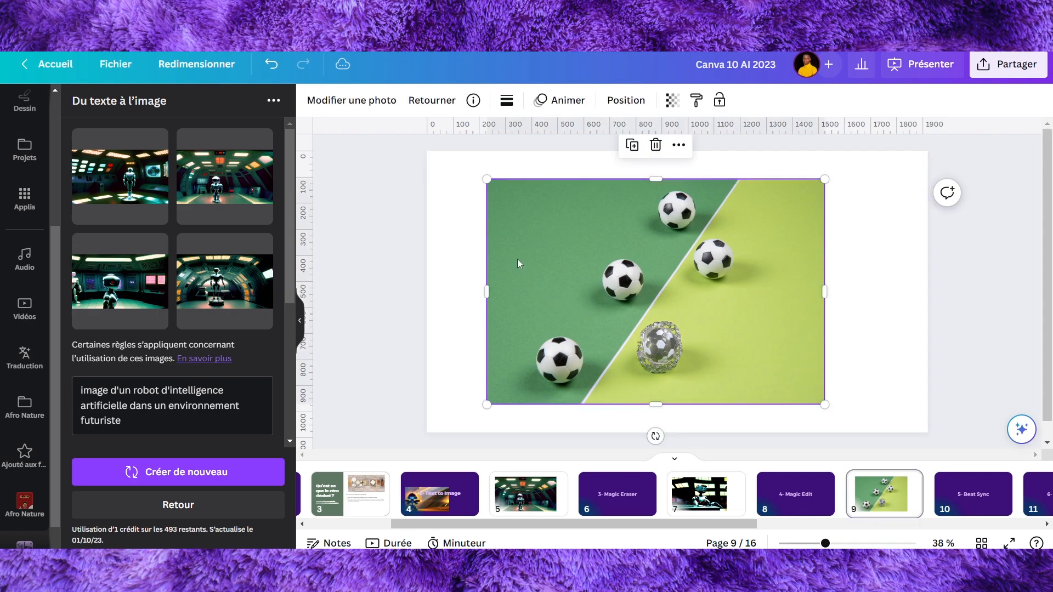
pyautogui.click(331, 103)
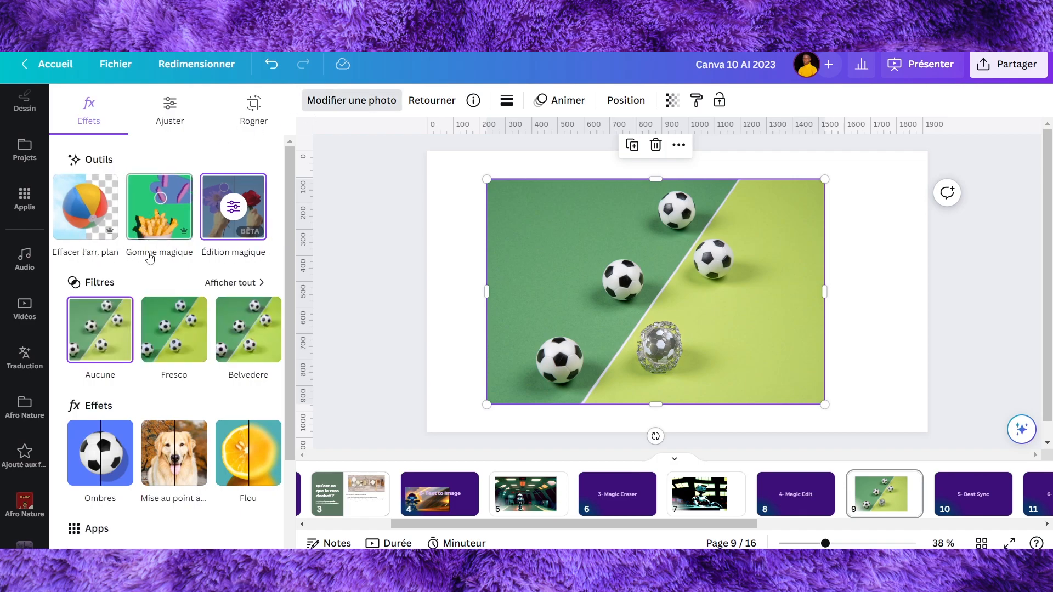
pyautogui.click(234, 208)
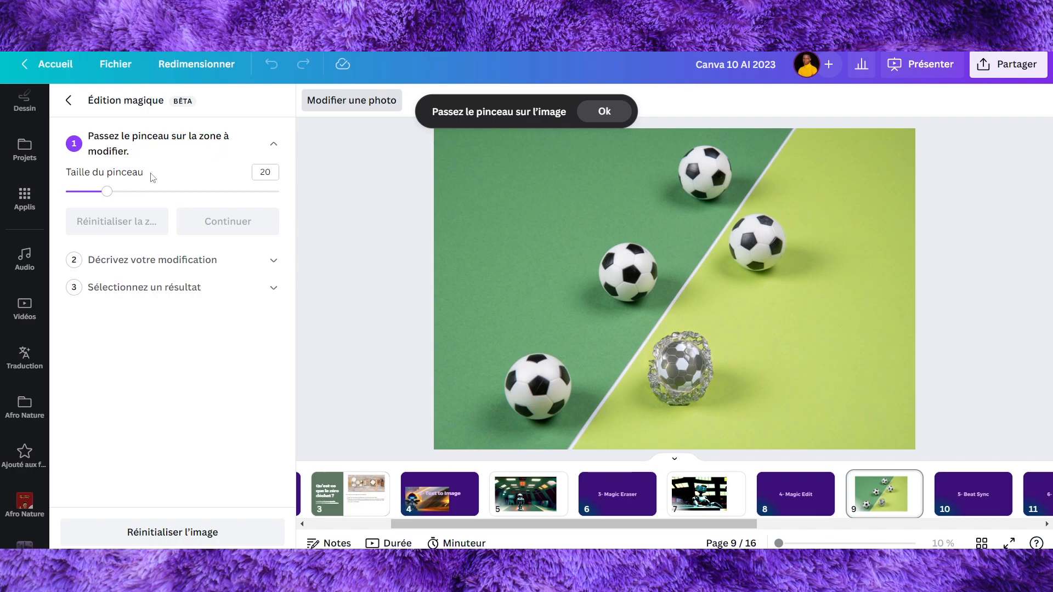
# Step: Set the brush size to 52 and brush over the middle soccer ball on the dark green area
pyautogui.click(176, 191)
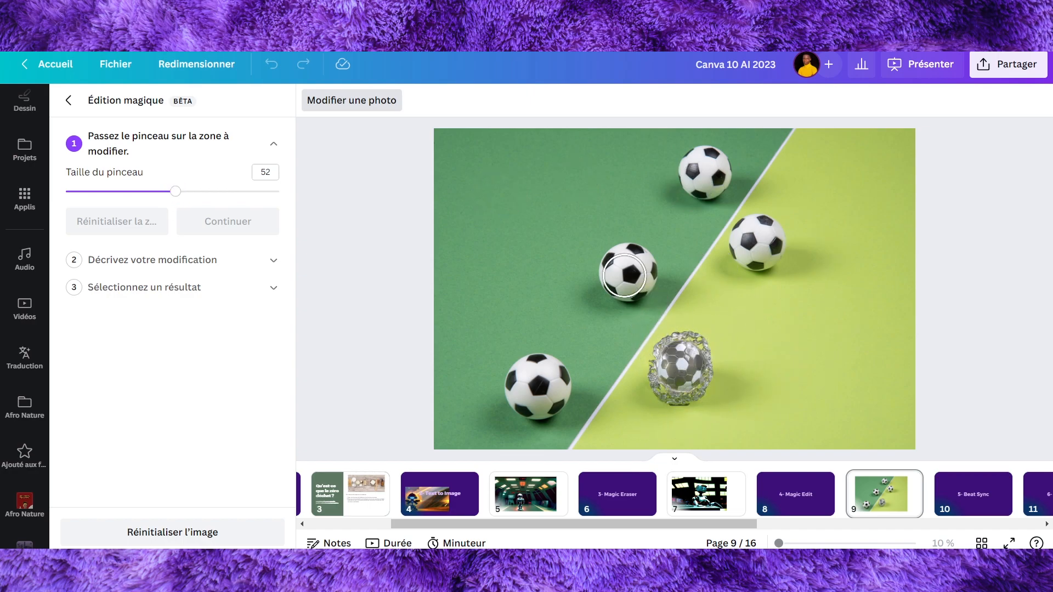
pyautogui.click(616, 272)
pyautogui.moveTo(615, 272)
pyautogui.mouseDown()
pyautogui.moveTo(639, 253)
pyautogui.moveTo(651, 263)
pyautogui.moveTo(627, 289)
pyautogui.moveTo(615, 287)
pyautogui.moveTo(606, 261)
pyautogui.mouseUp()
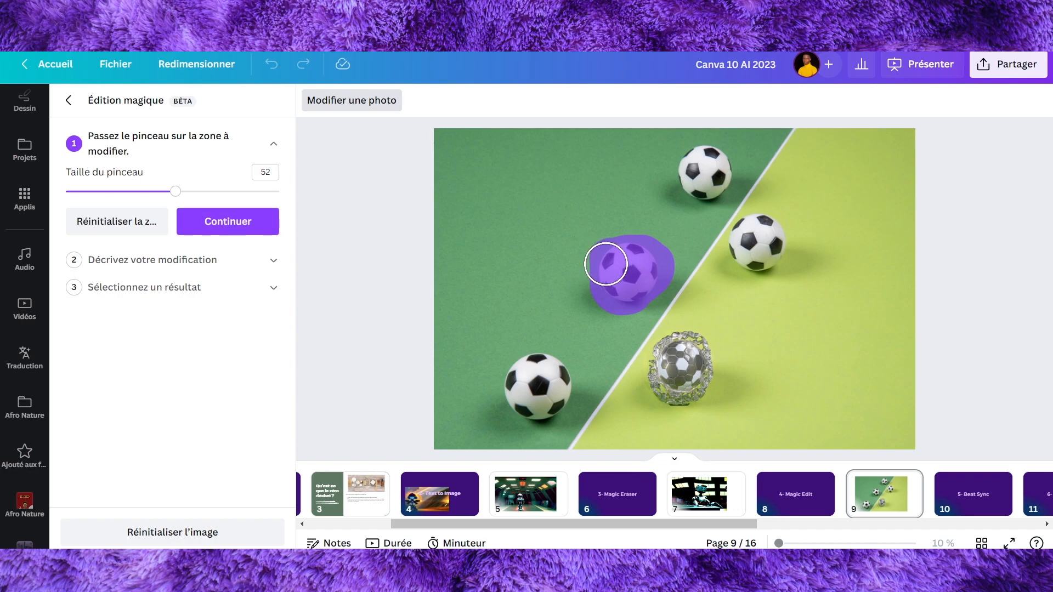
# Step: Describe the replacement for the brushed ball as "un pot de fleur" and generate the results
pyautogui.click(228, 221)
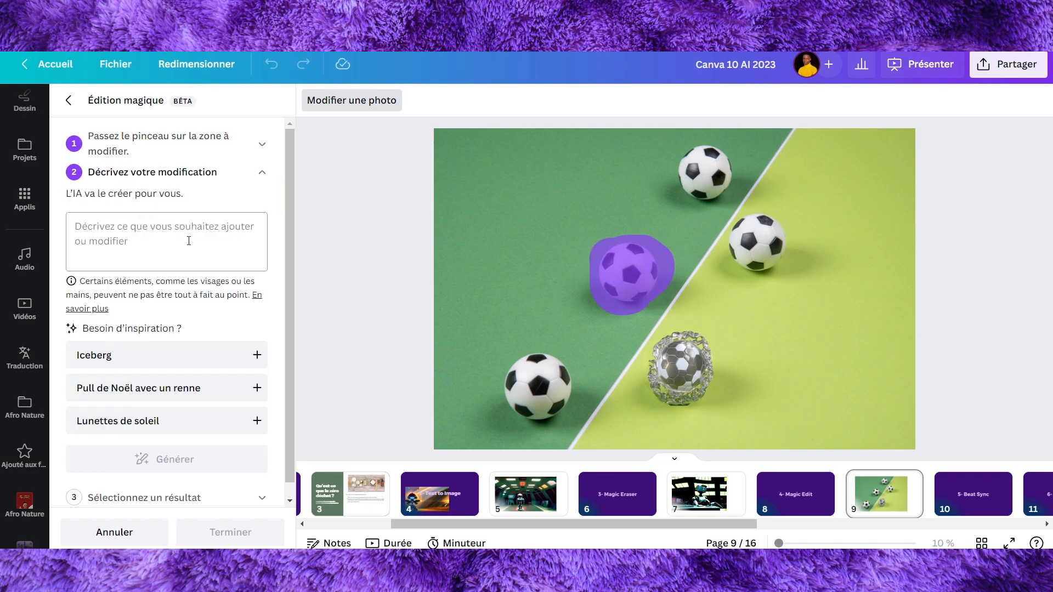
pyautogui.click(193, 249)
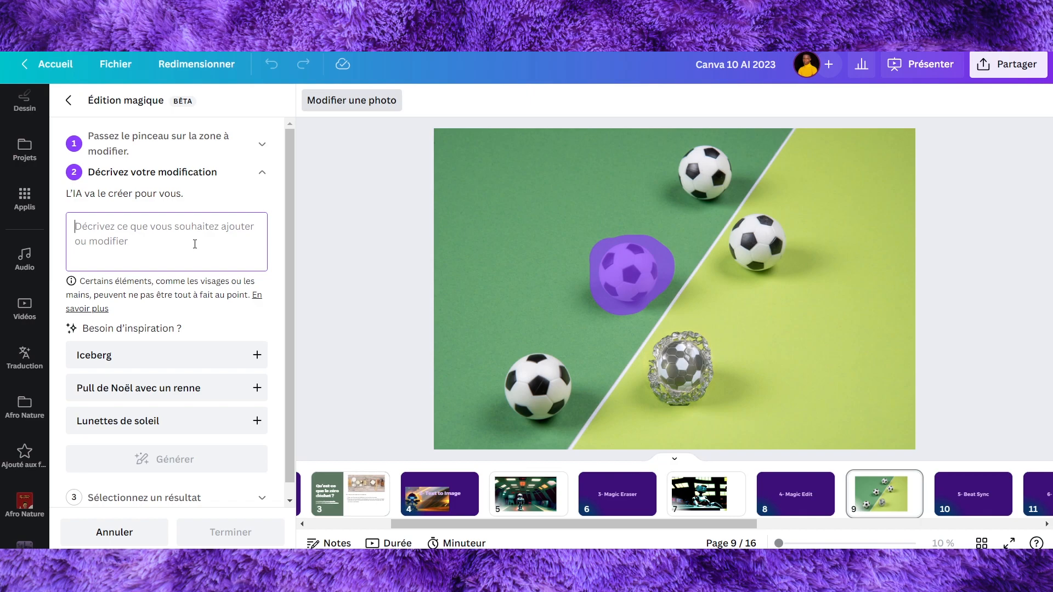
pyautogui.write('un pot de fleur')
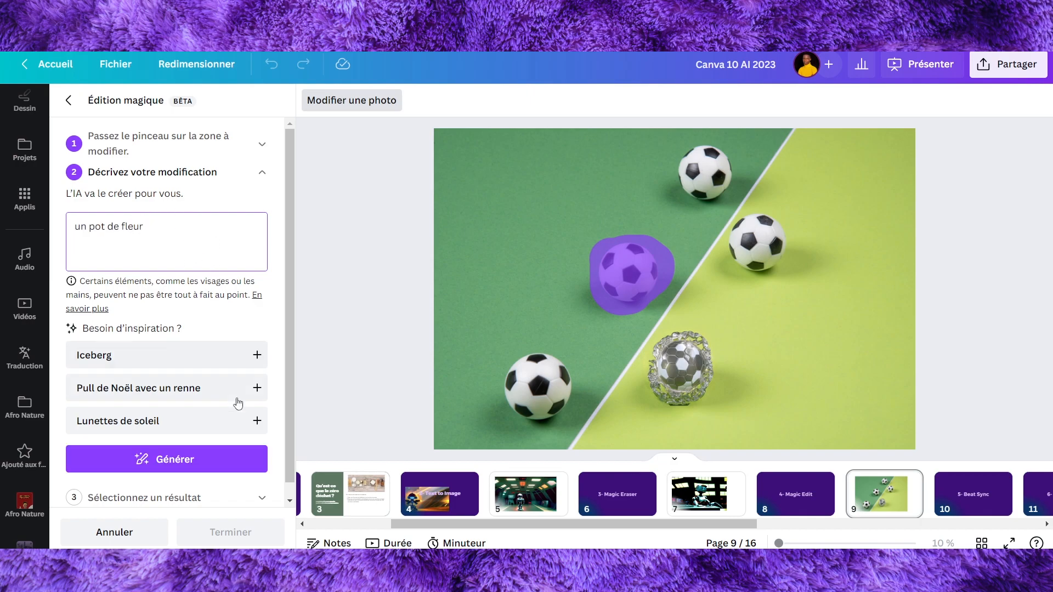
pyautogui.click(186, 464)
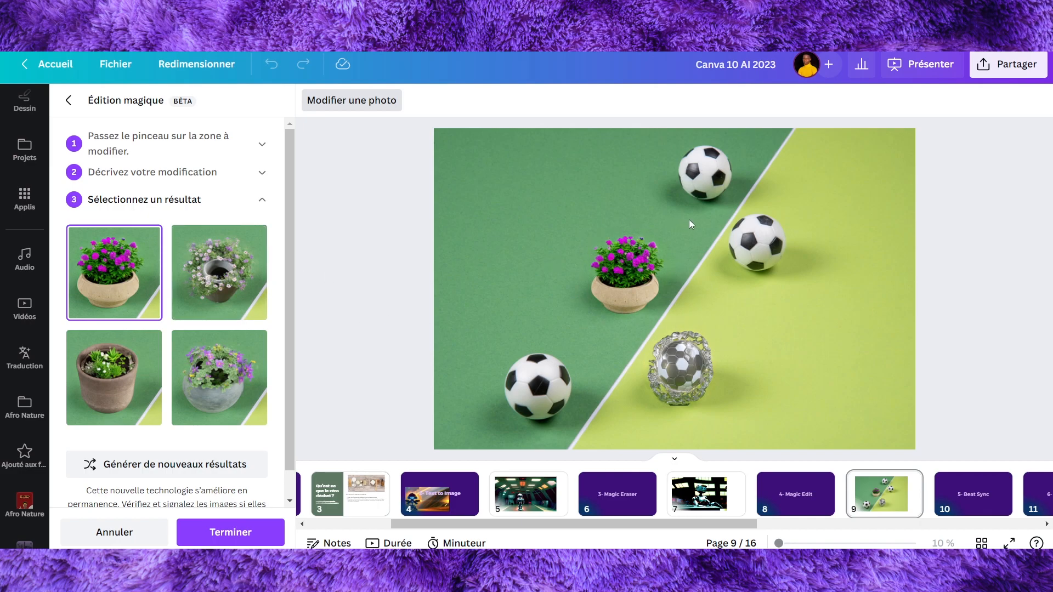
# Step: Preview the four generated flower pot variants in the photo to compare them
pyautogui.click(214, 271)
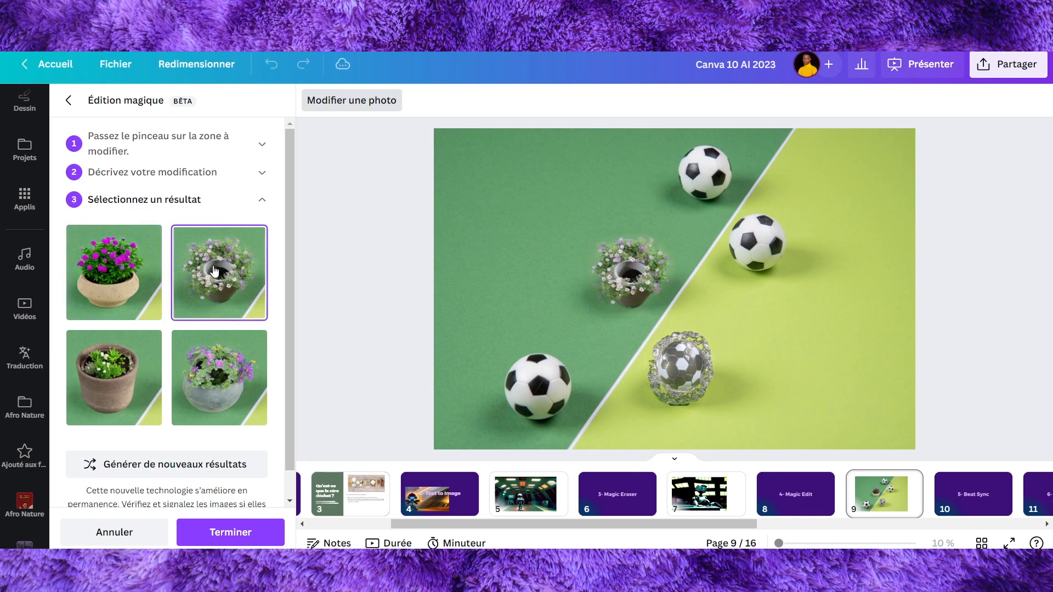
pyautogui.click(209, 368)
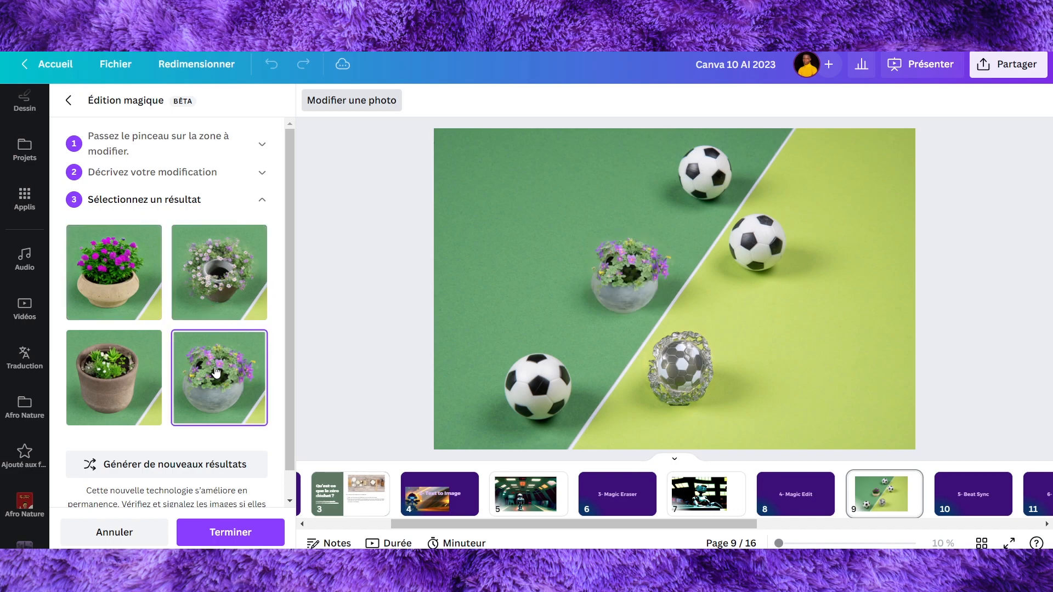
pyautogui.click(122, 386)
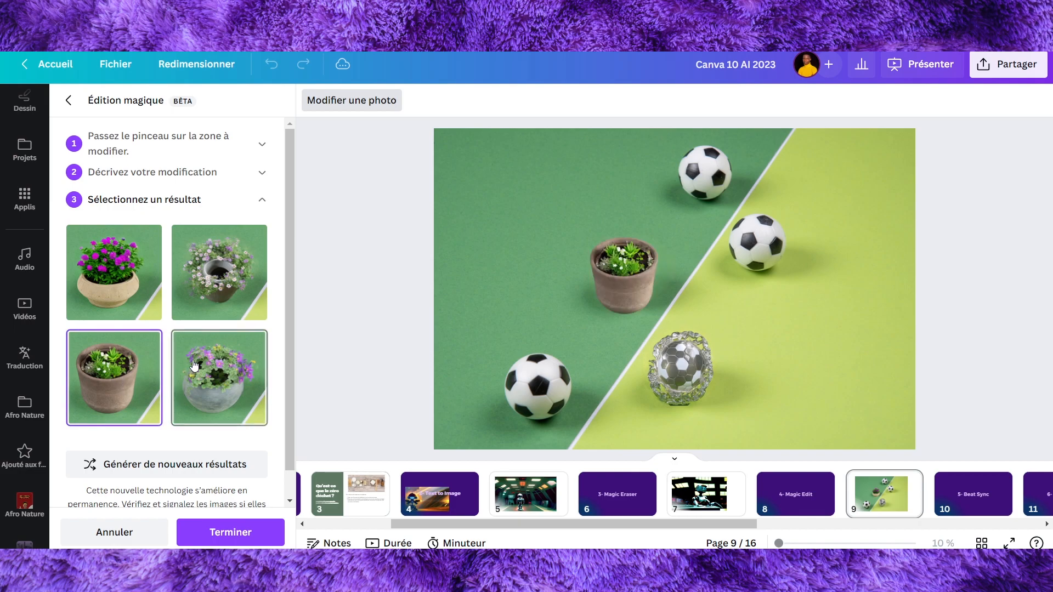
pyautogui.click(116, 301)
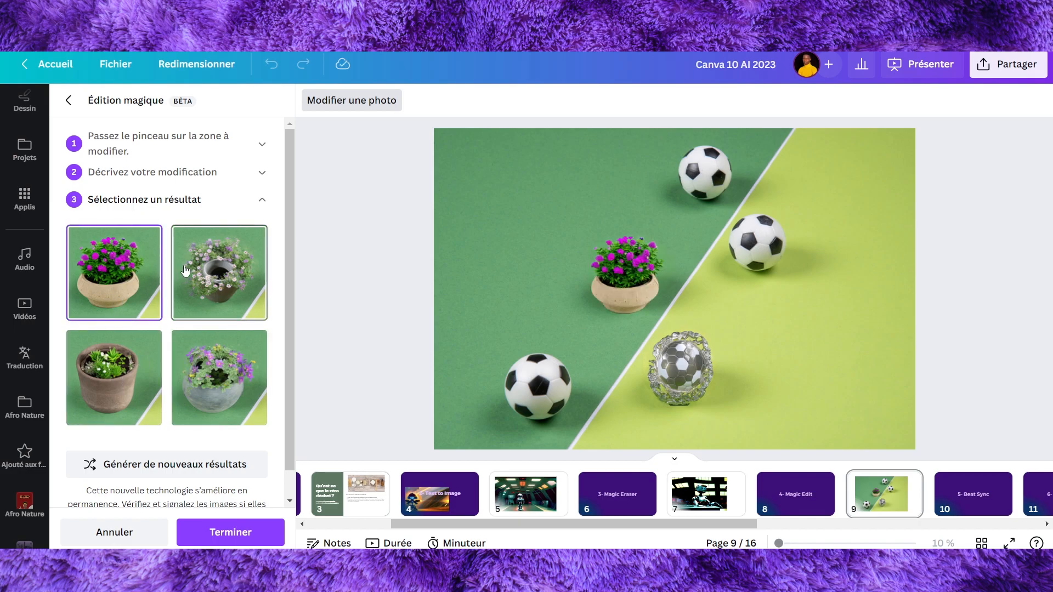
pyautogui.click(154, 406)
# Step: Open the Diaporama Tuto design from the home page and show the Synchronisation settings of its audio track
pyautogui.scroll(-1, 226, 420)
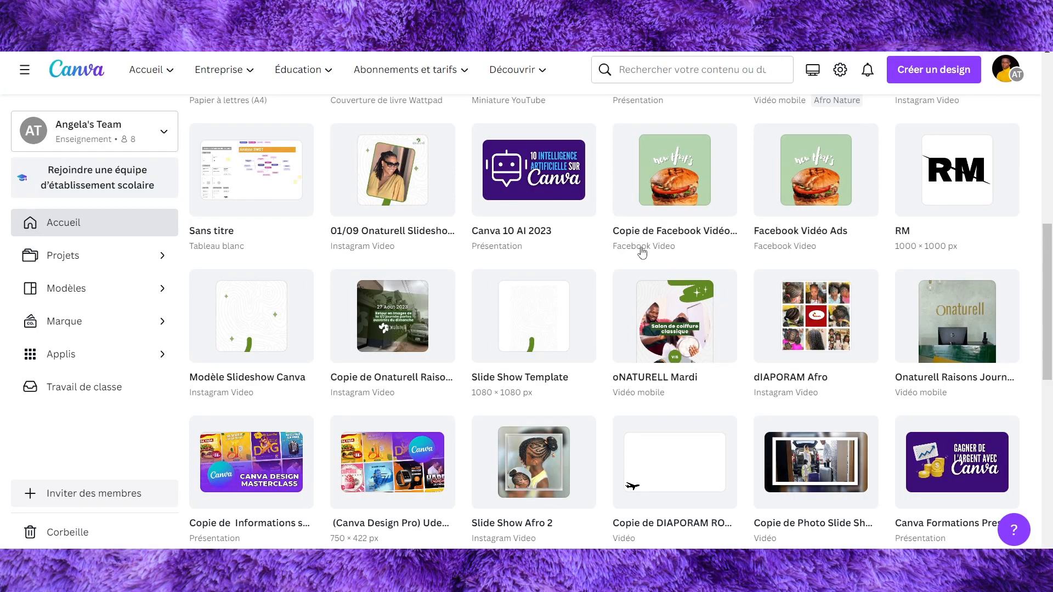
pyautogui.scroll(3, 954, 325)
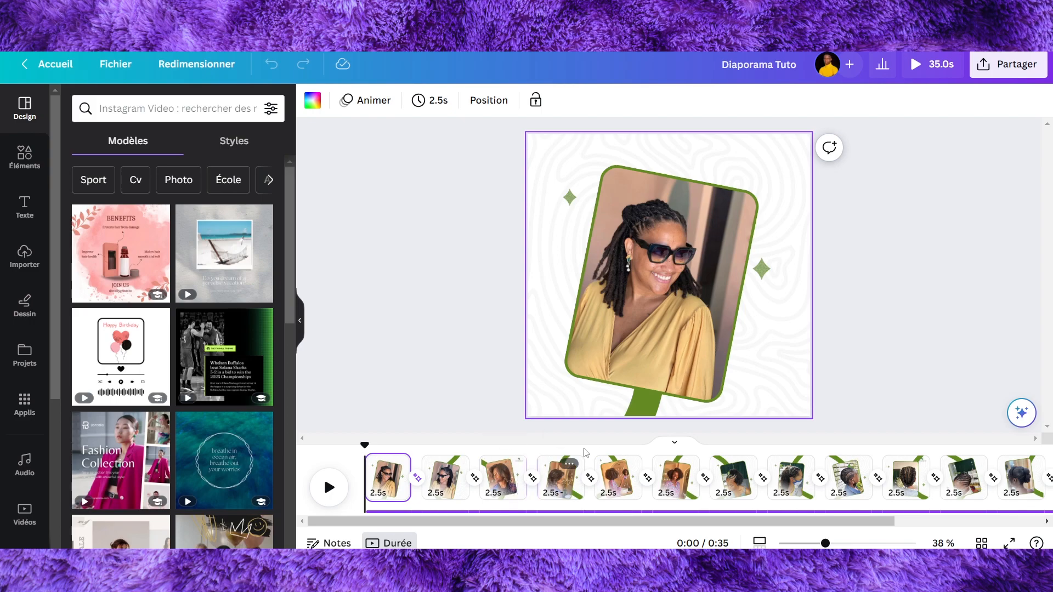
pyautogui.click(437, 511)
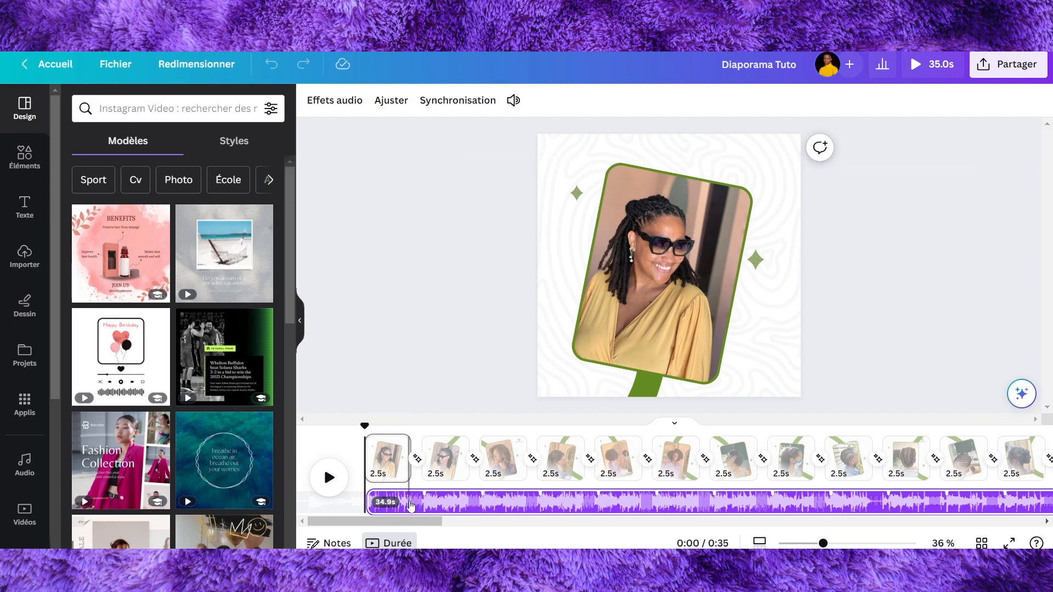
pyautogui.click(448, 103)
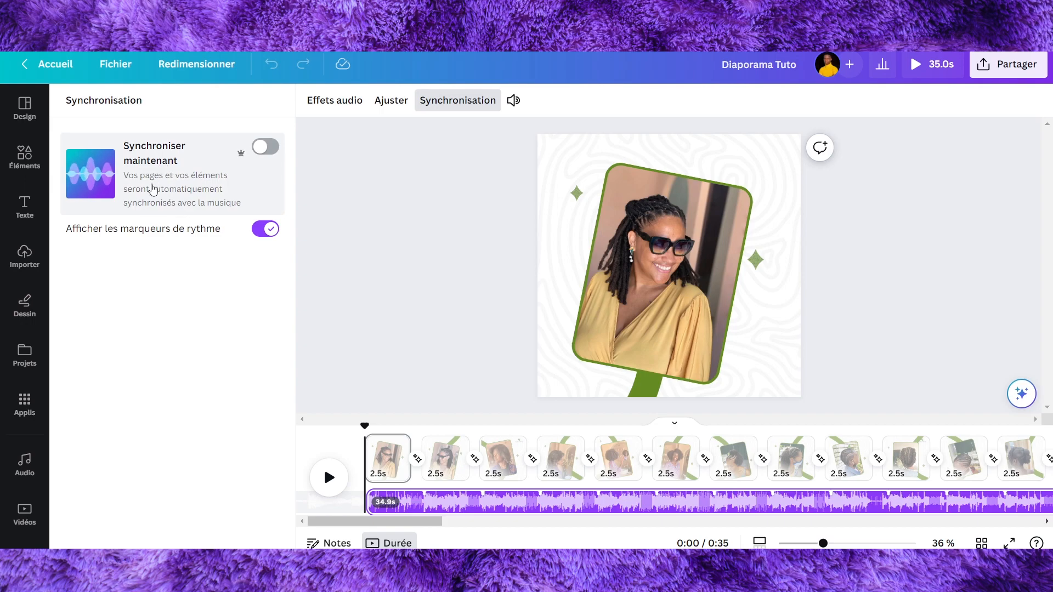
# Step: Try switching Synchroniser maintenant on and off to match the slideshow pages to the music
pyautogui.click(265, 146)
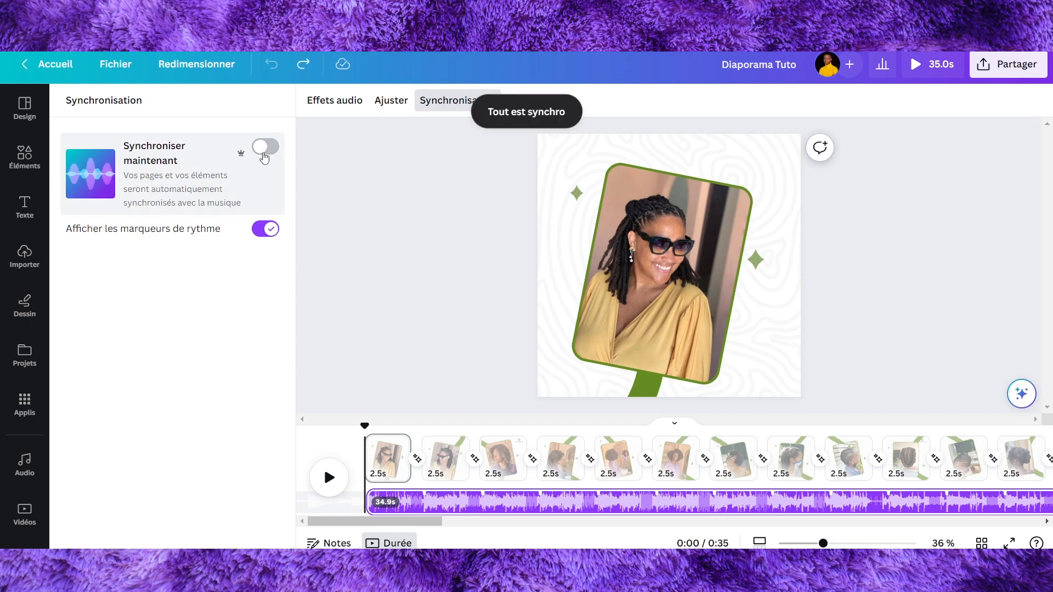
pyautogui.click(265, 145)
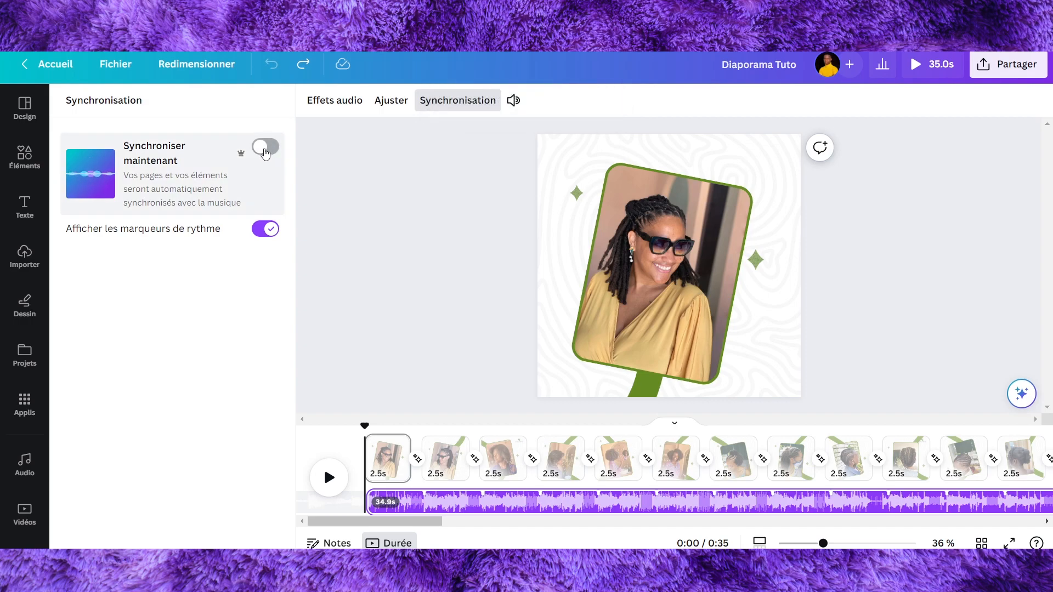
pyautogui.click(265, 149)
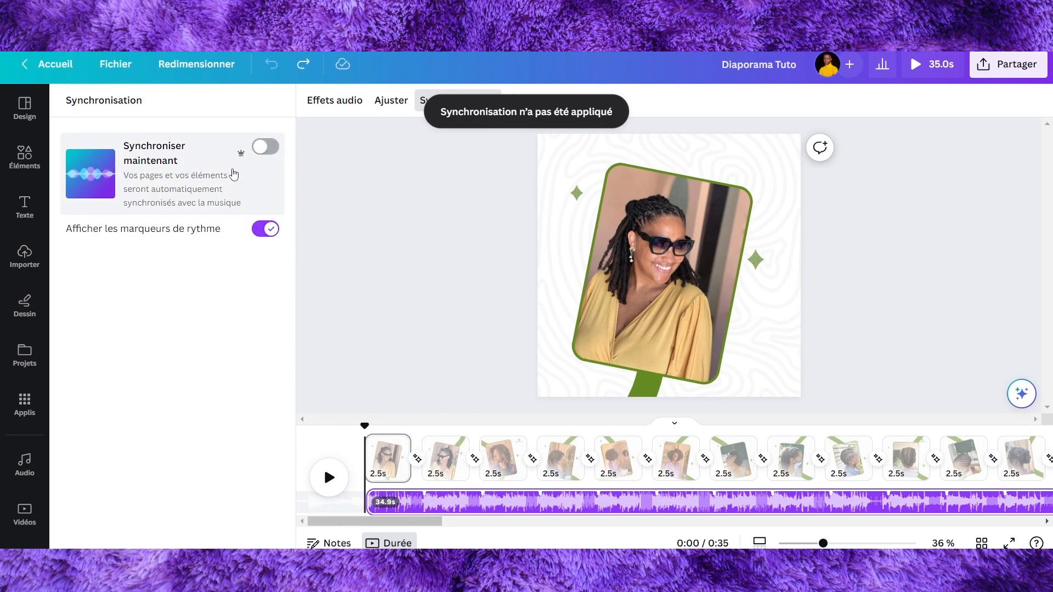
pyautogui.click(266, 147)
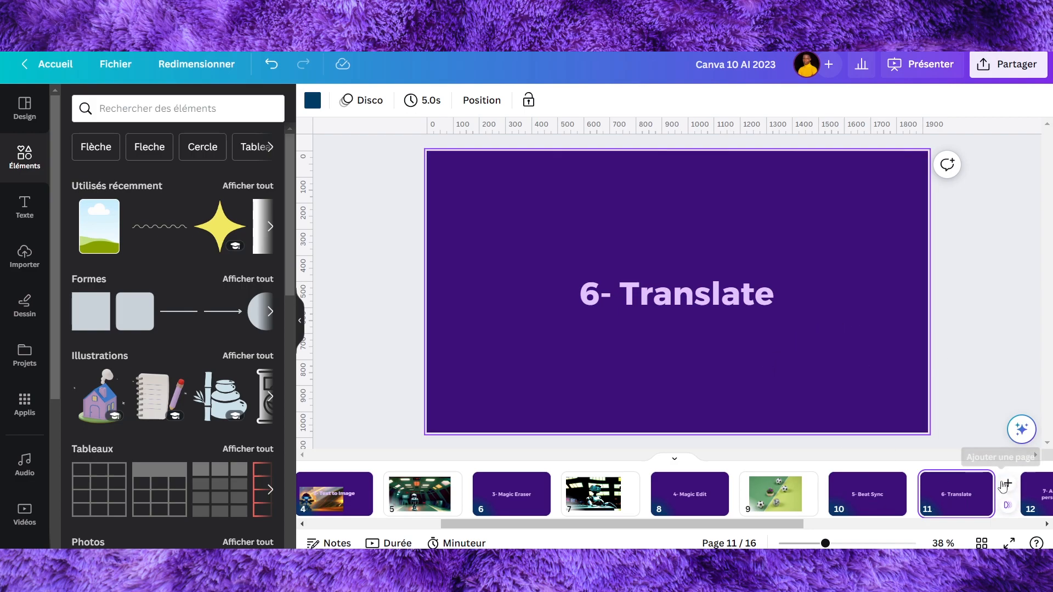
# Step: Add a page after page 11 and apply the five-column research steps layout from the Bleu et Blanc Étape par étape Processus Graphique template
pyautogui.click(1003, 486)
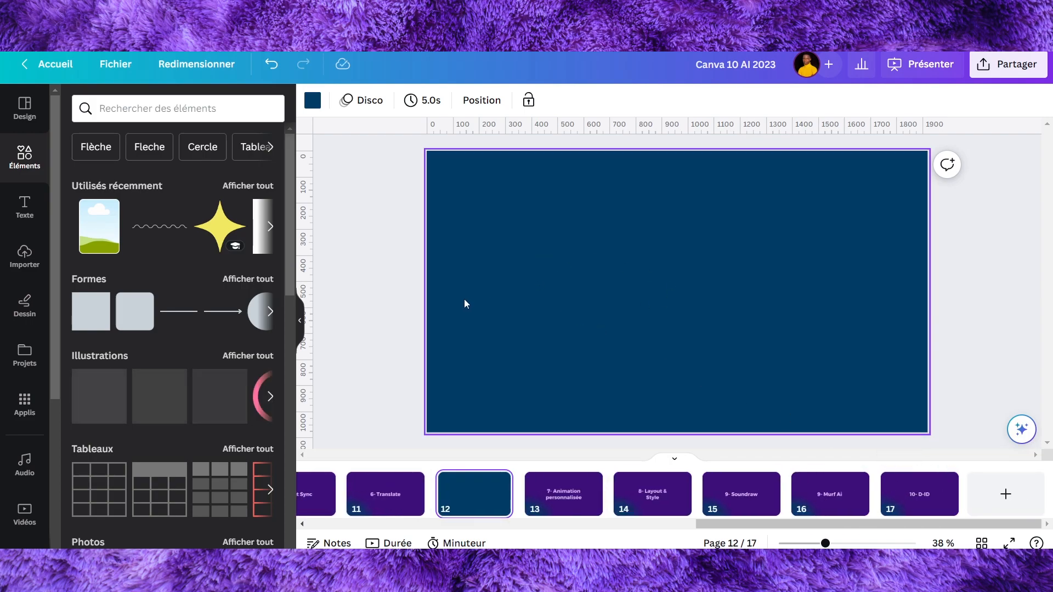
pyautogui.click(25, 113)
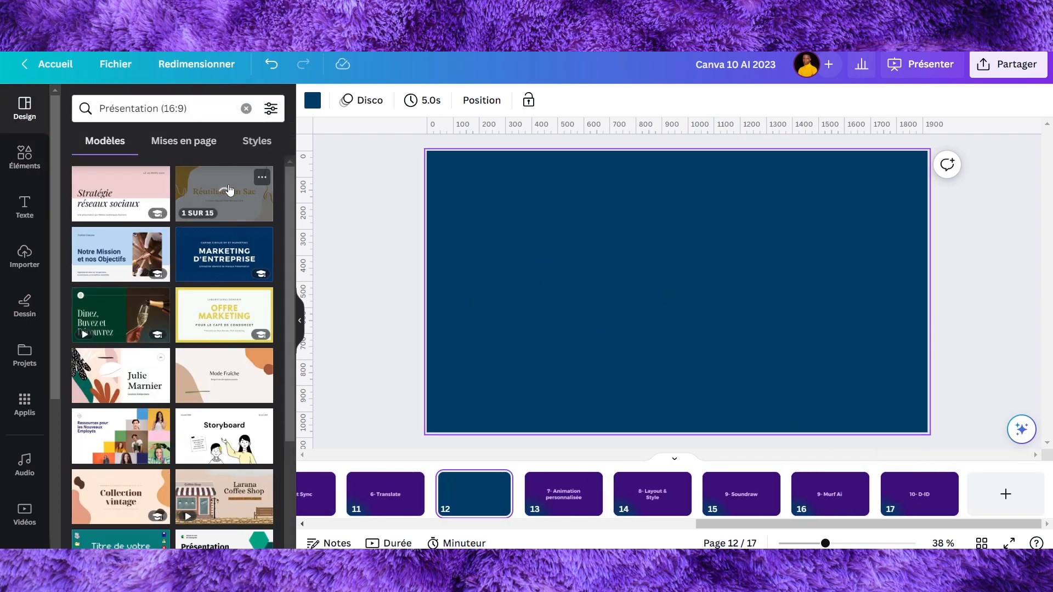
pyautogui.scroll(-3, 216, 194)
pyautogui.scroll(-4, 215, 194)
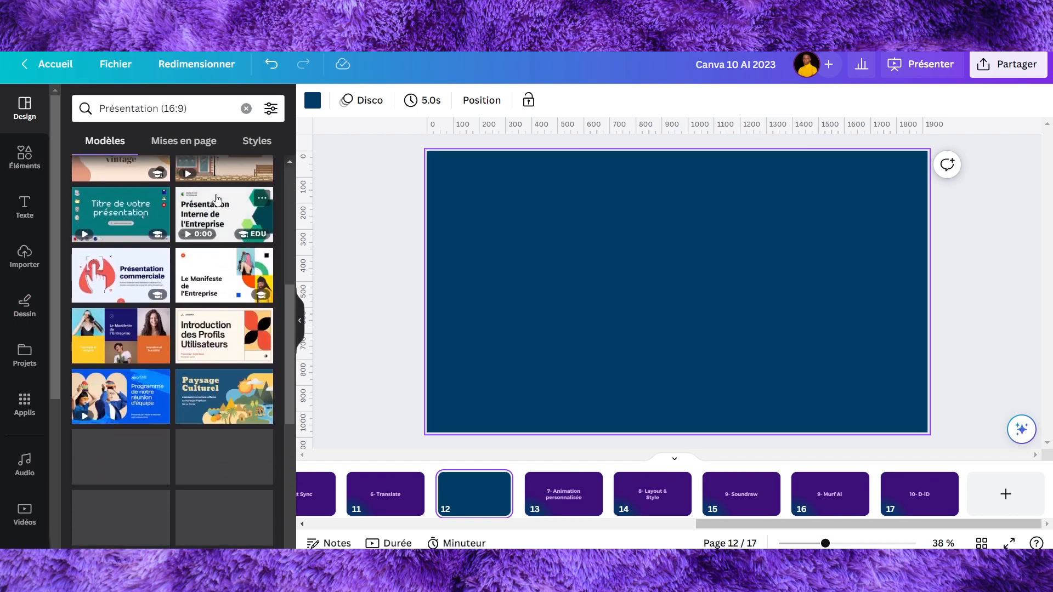
pyautogui.scroll(-1, 217, 200)
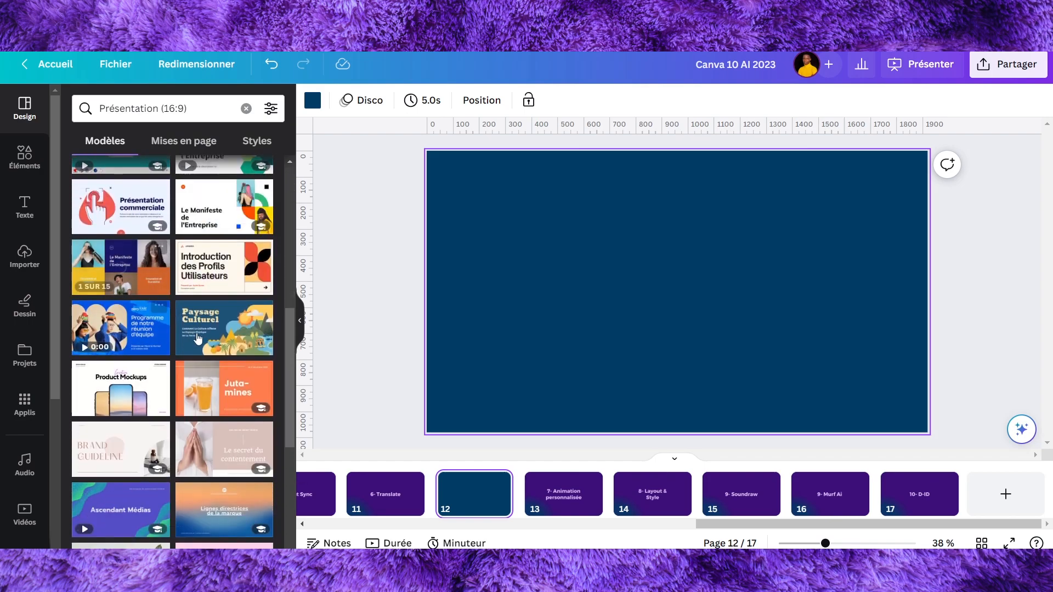
pyautogui.scroll(-10, 215, 338)
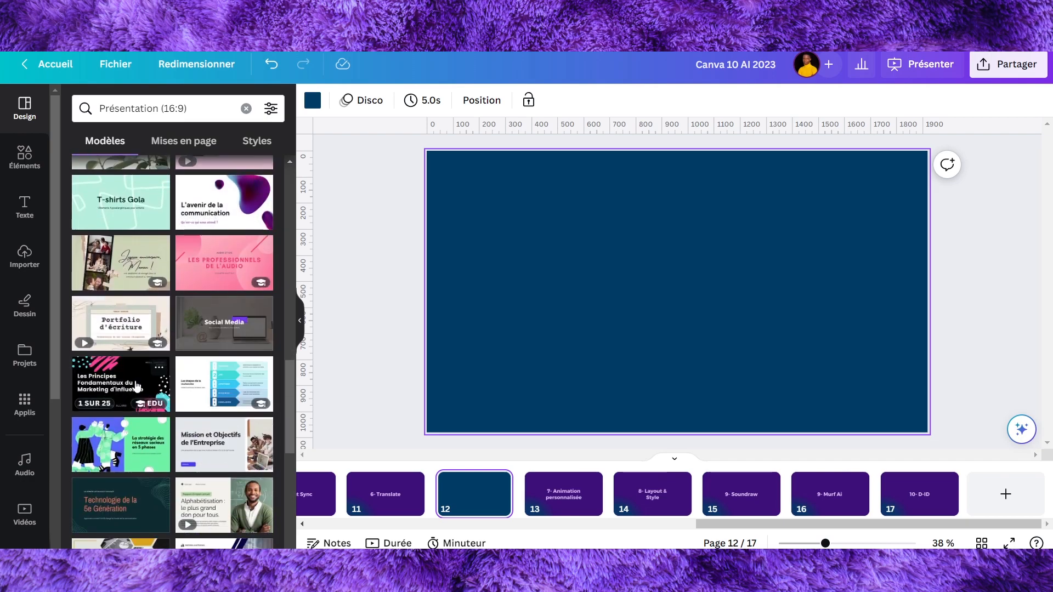
pyautogui.click(213, 386)
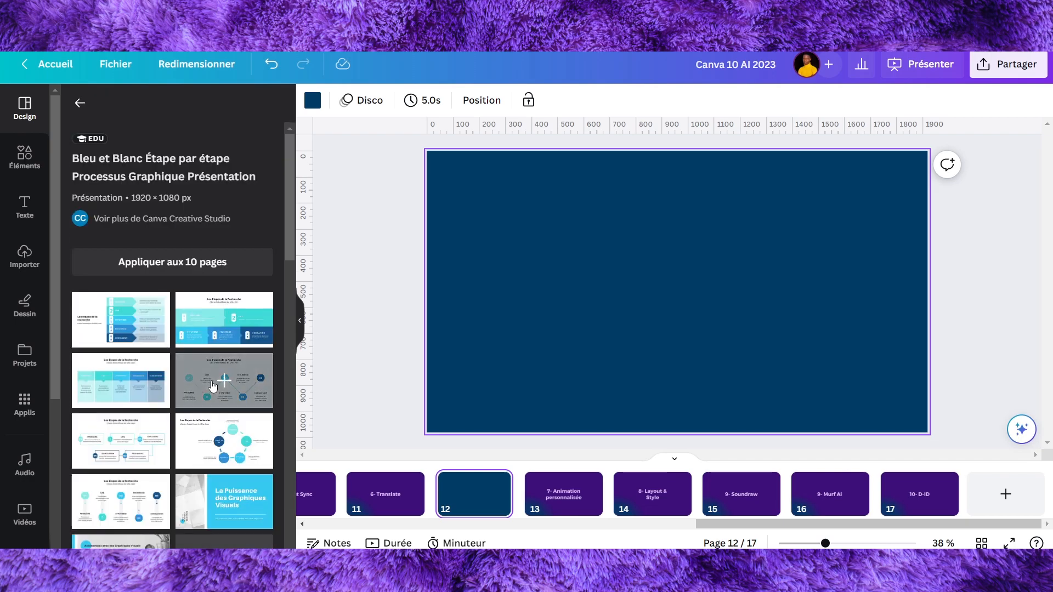
pyautogui.scroll(-3, 214, 300)
pyautogui.click(127, 253)
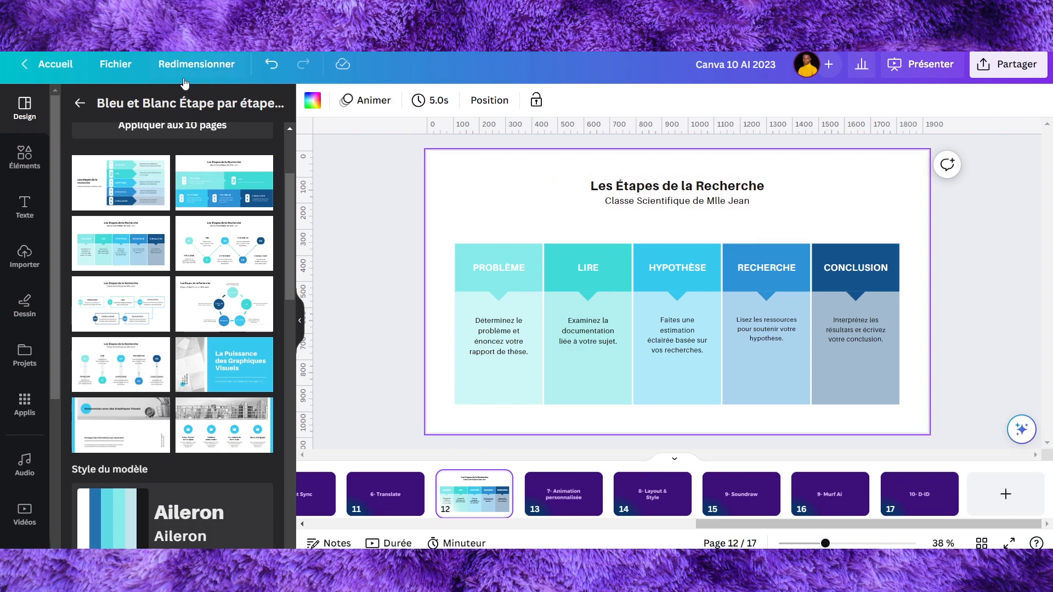
# Step: Search the Canva apps for "traduction" and open the Traduction app
pyautogui.click(24, 405)
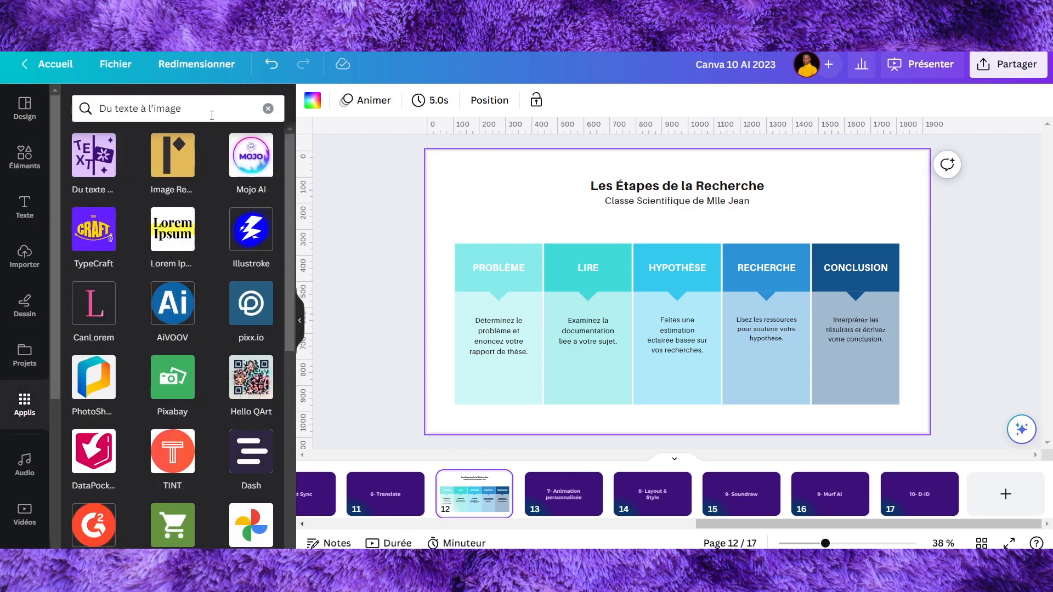
pyautogui.click(236, 114)
pyautogui.click(268, 108)
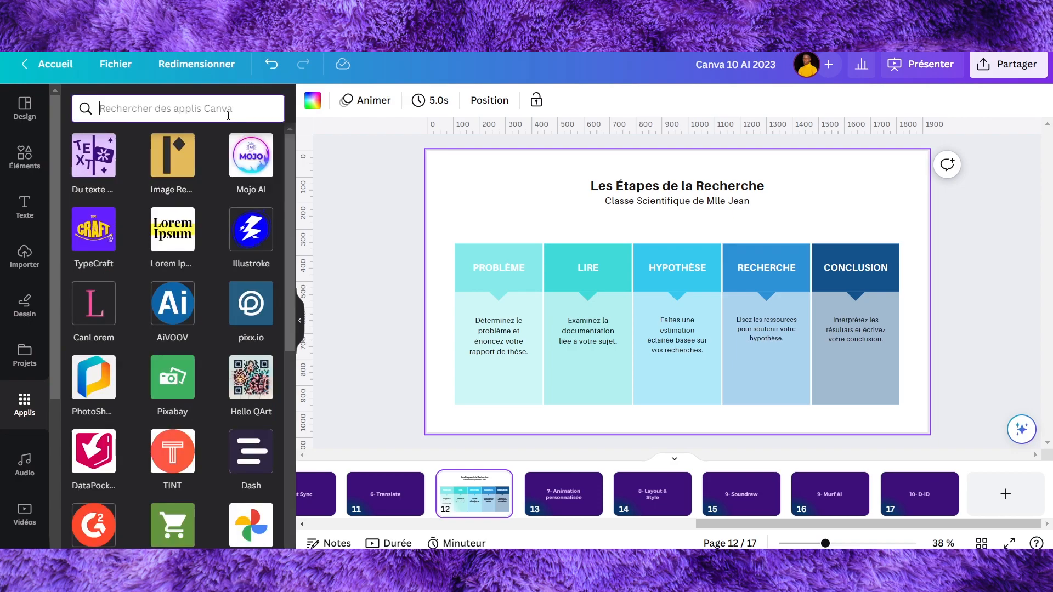
pyautogui.write('traduction')
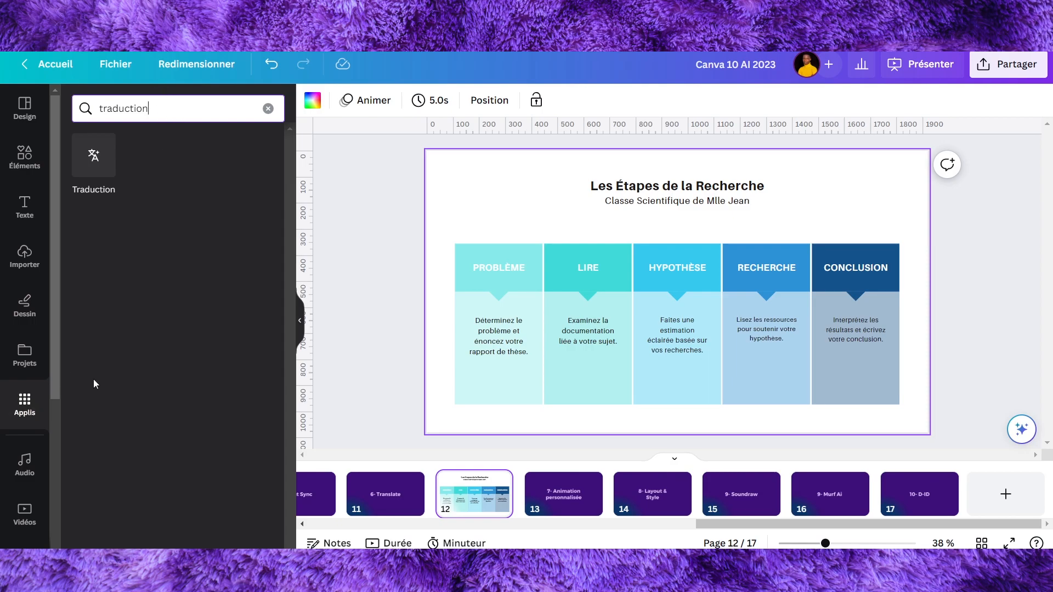
pyautogui.click(95, 159)
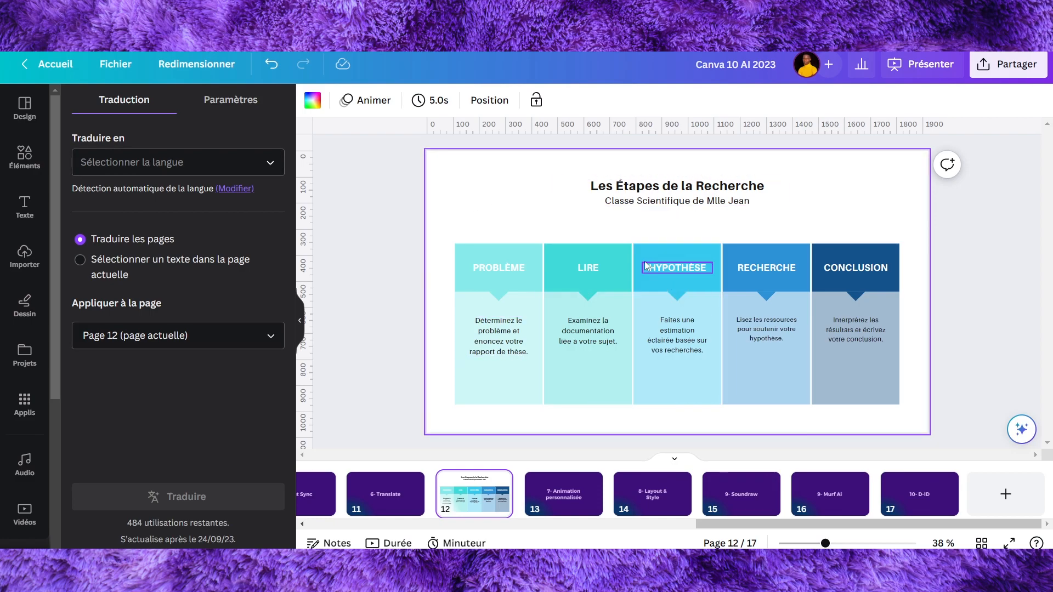
# Step: Translate page 12, the research steps page, into Anglais
pyautogui.click(224, 171)
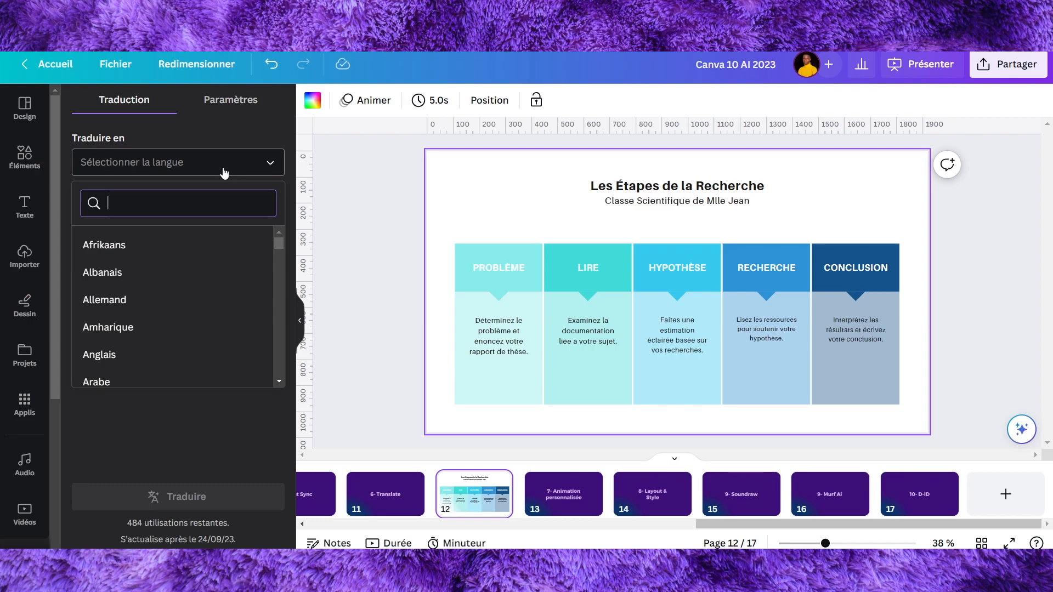
pyautogui.scroll(-1, 241, 346)
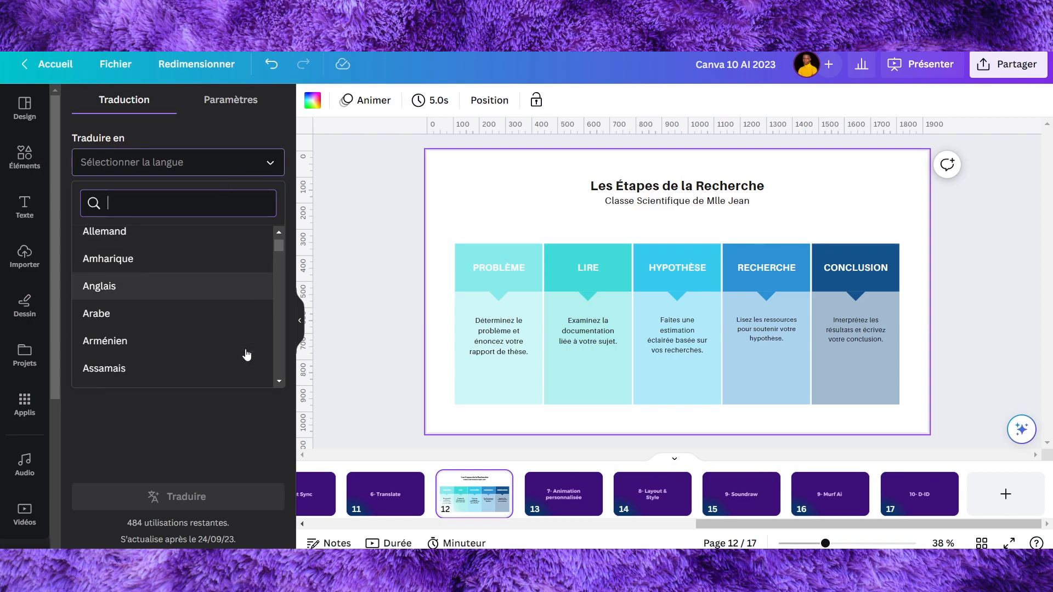
pyautogui.click(230, 297)
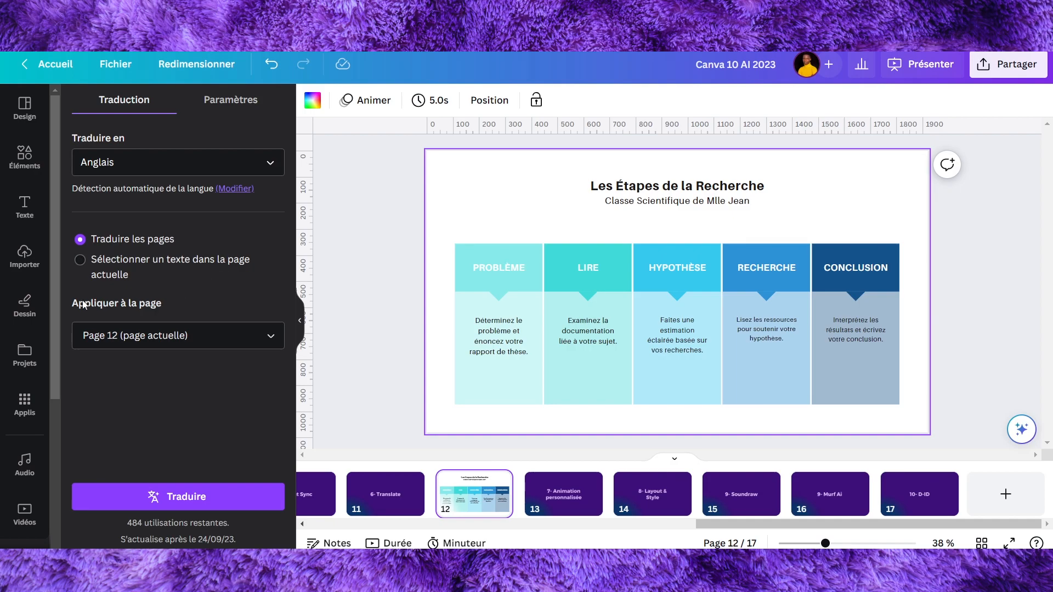
pyautogui.click(211, 333)
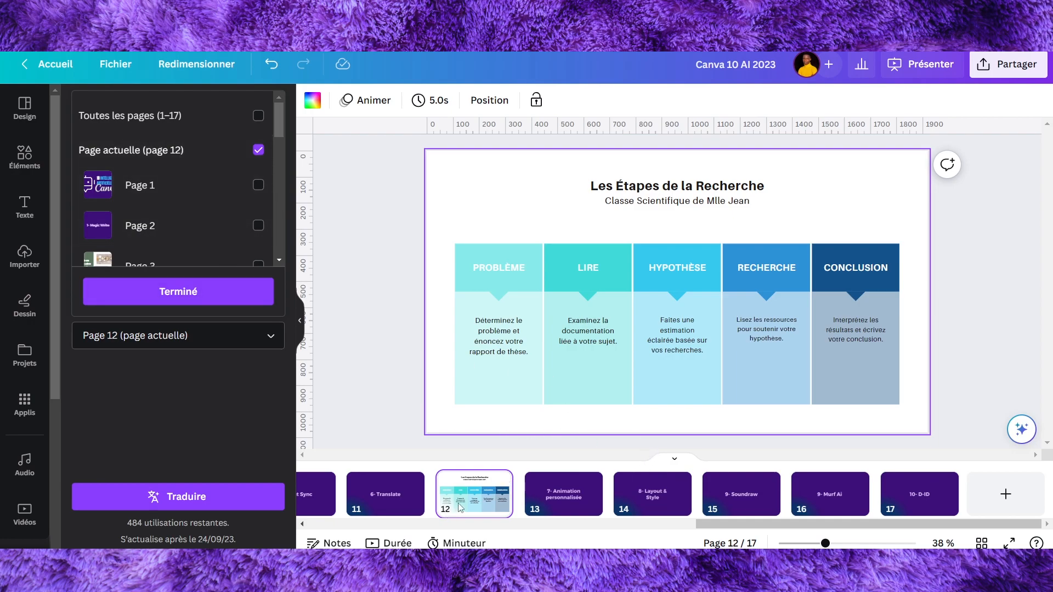
pyautogui.click(219, 292)
pyautogui.click(216, 499)
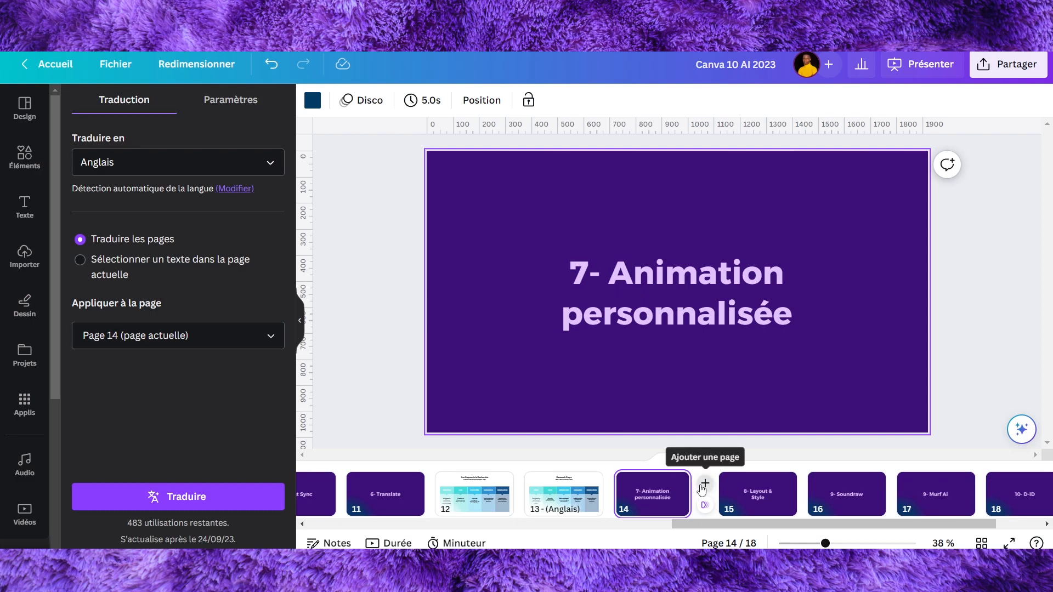
# Step: Add a blank page after the "7- Animation personnalisée" page and place the recently used yellow four-pointed star on its upper part
pyautogui.click(704, 479)
pyautogui.click(662, 499)
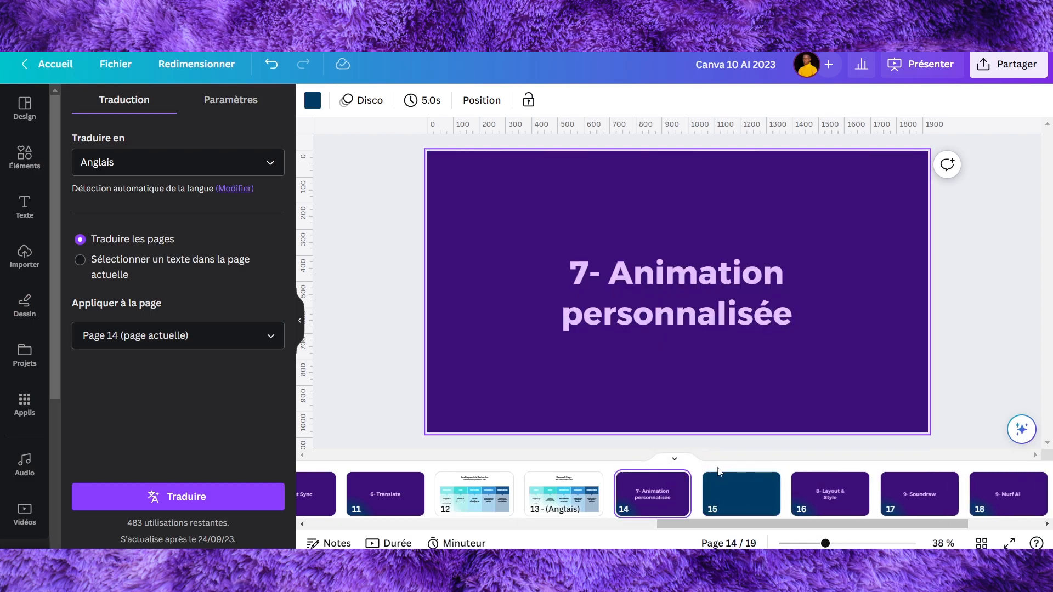
pyautogui.click(729, 500)
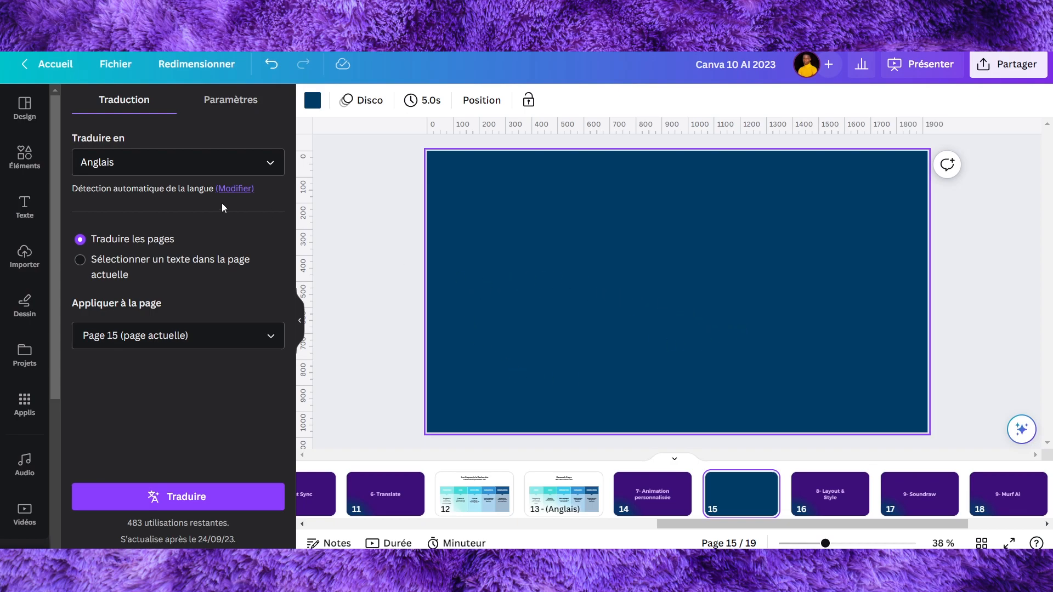
pyautogui.click(24, 159)
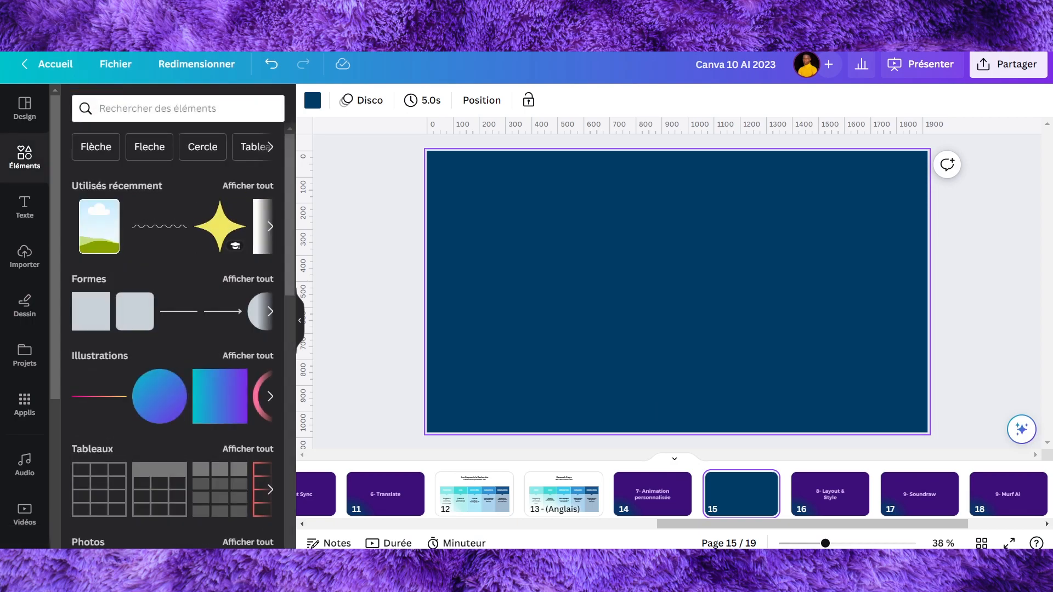
pyautogui.click(219, 226)
pyautogui.moveTo(789, 179); pyautogui.dragTo(557, 232)
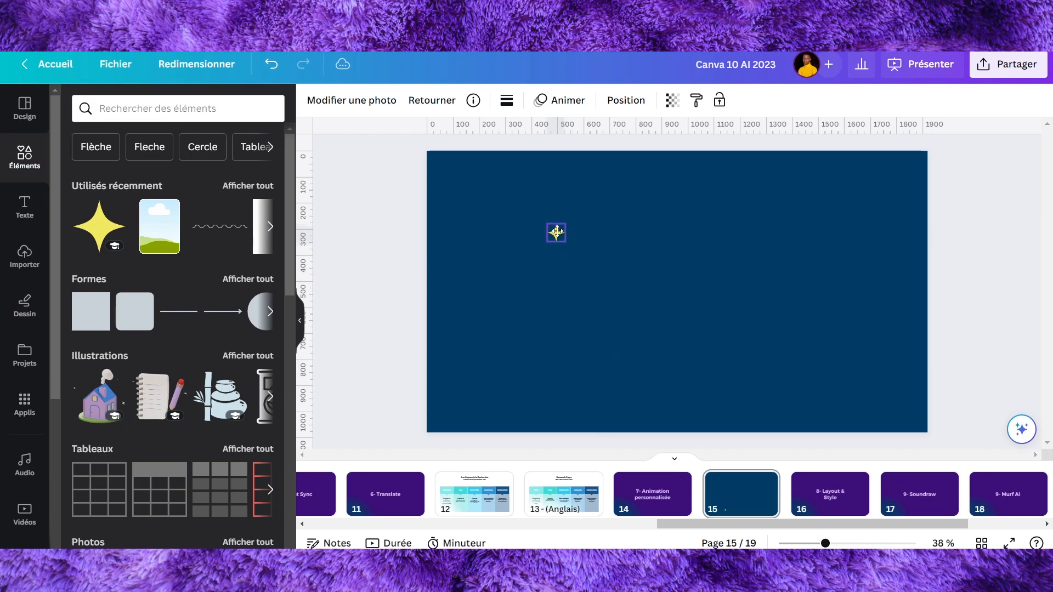
# Step: Add a circle to page 15, enlarge it so it runs off the lower-right corner of the page, and fill it white
pyautogui.click(266, 312)
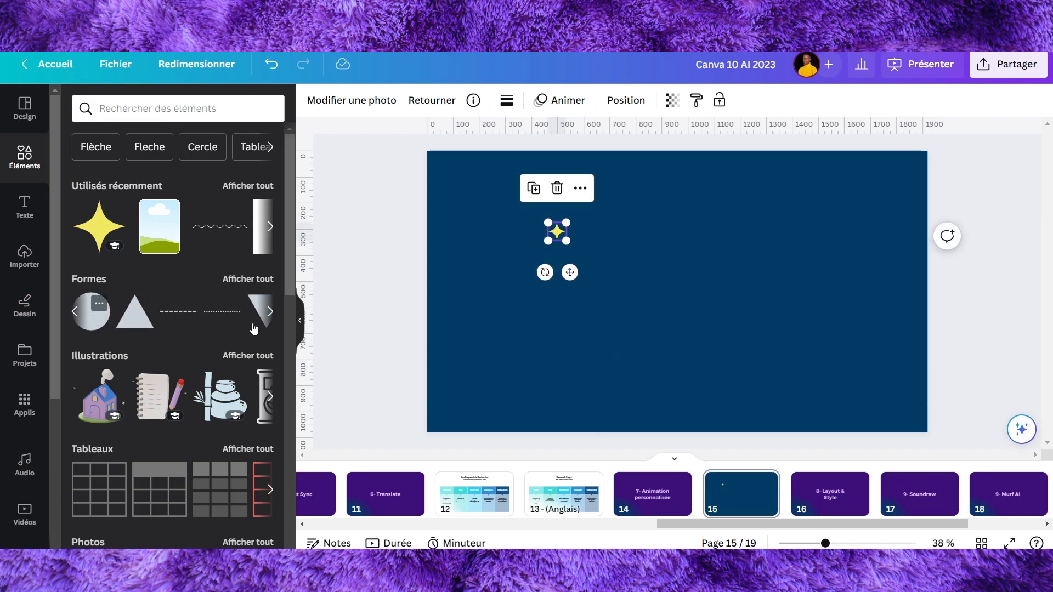
pyautogui.click(91, 311)
pyautogui.moveTo(634, 331); pyautogui.dragTo(524, 445)
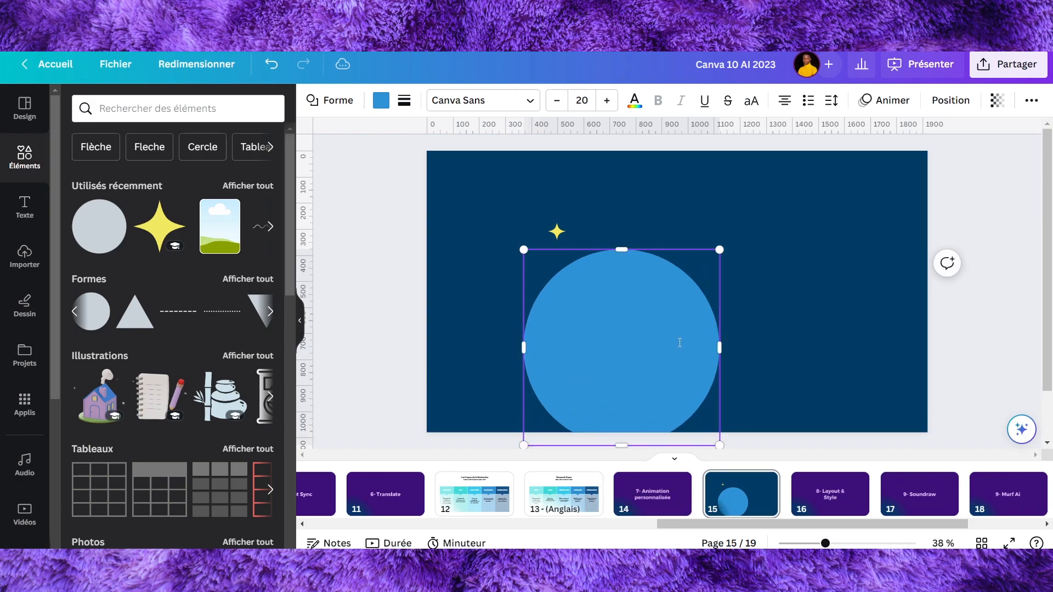
pyautogui.moveTo(762, 337); pyautogui.dragTo(905, 329)
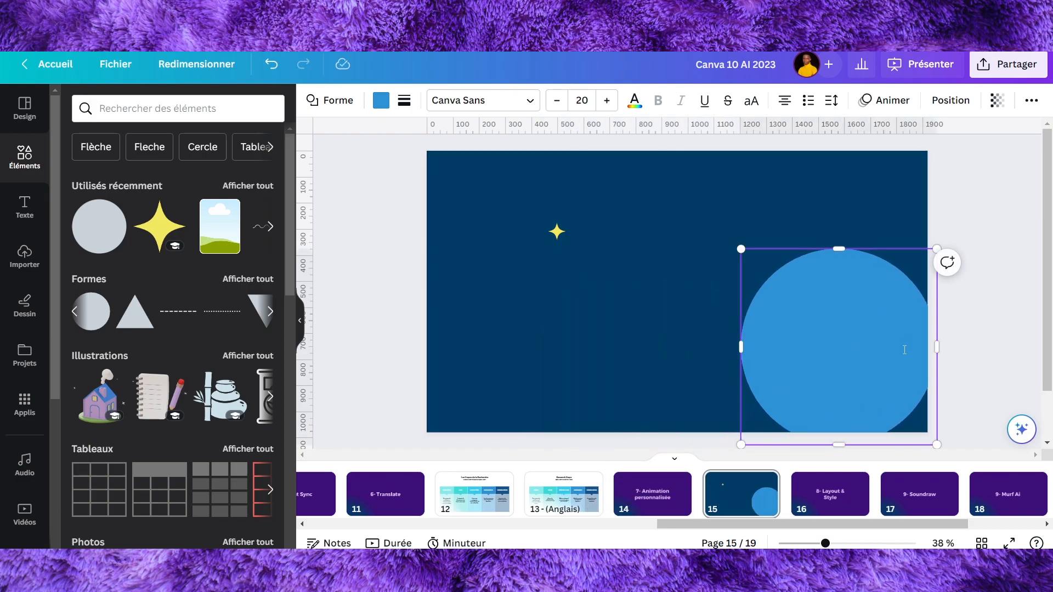
pyautogui.moveTo(936, 444); pyautogui.dragTo(1013, 521)
pyautogui.moveTo(740, 249); pyautogui.dragTo(694, 202)
pyautogui.click(377, 105)
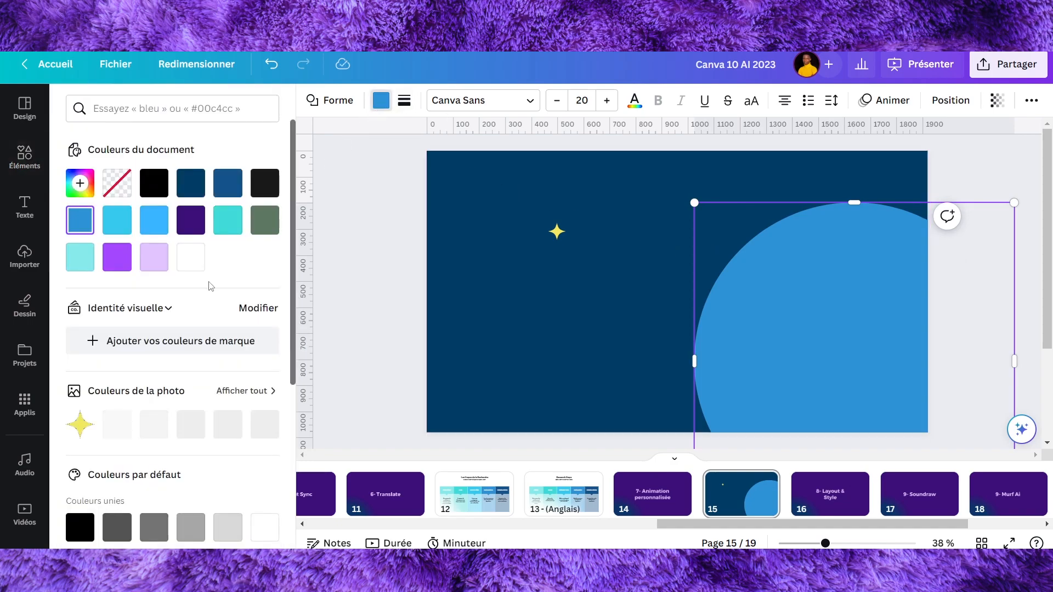
pyautogui.click(191, 256)
pyautogui.click(566, 270)
# Step: Move the star to the page's lower left and create a custom animation with a looping path ending over the white circle
pyautogui.click(556, 231)
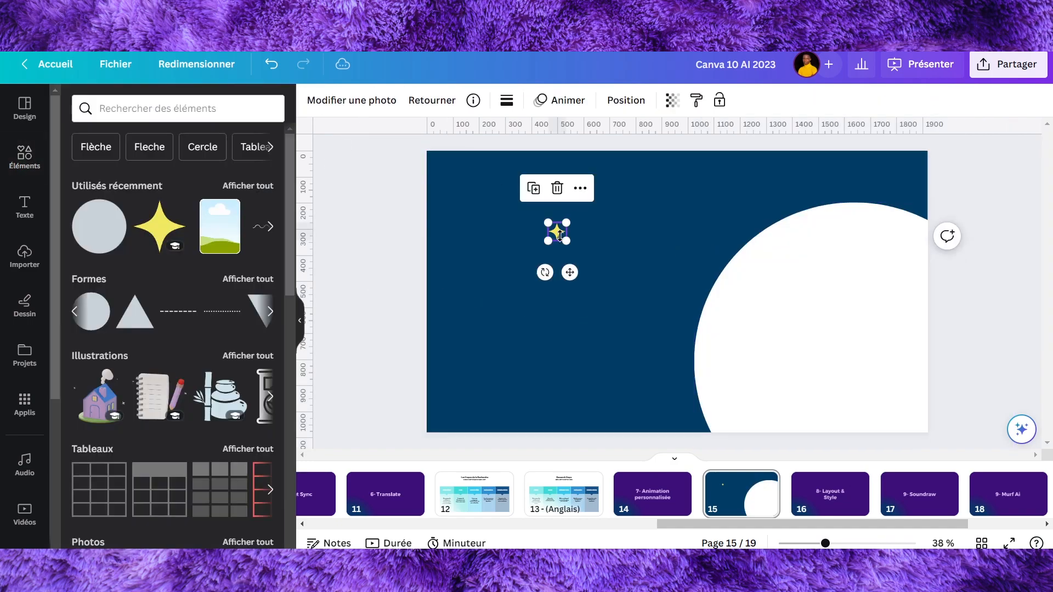
pyautogui.moveTo(557, 231); pyautogui.dragTo(462, 354)
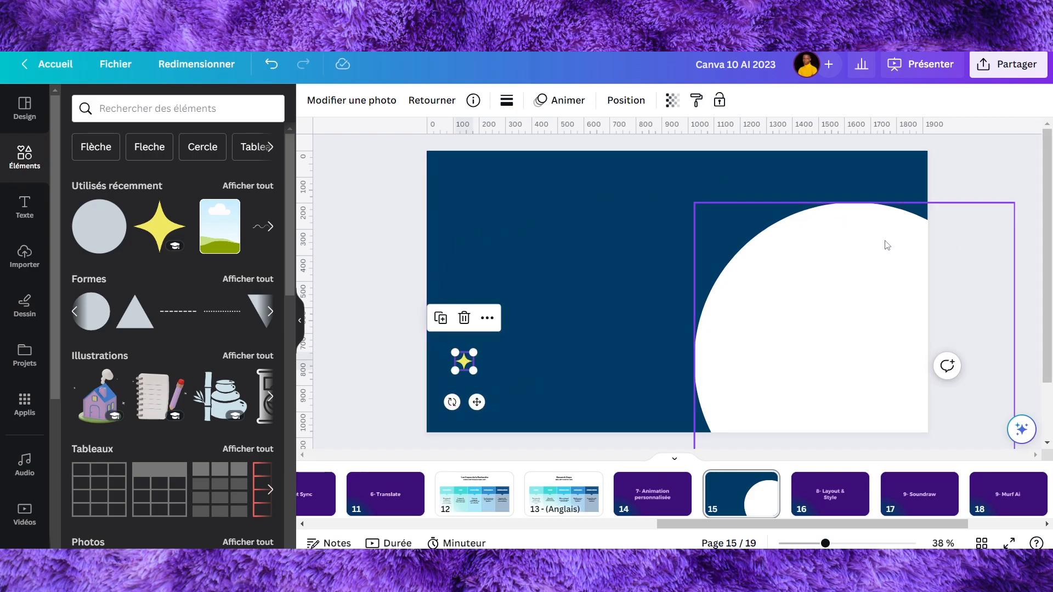
pyautogui.click(557, 104)
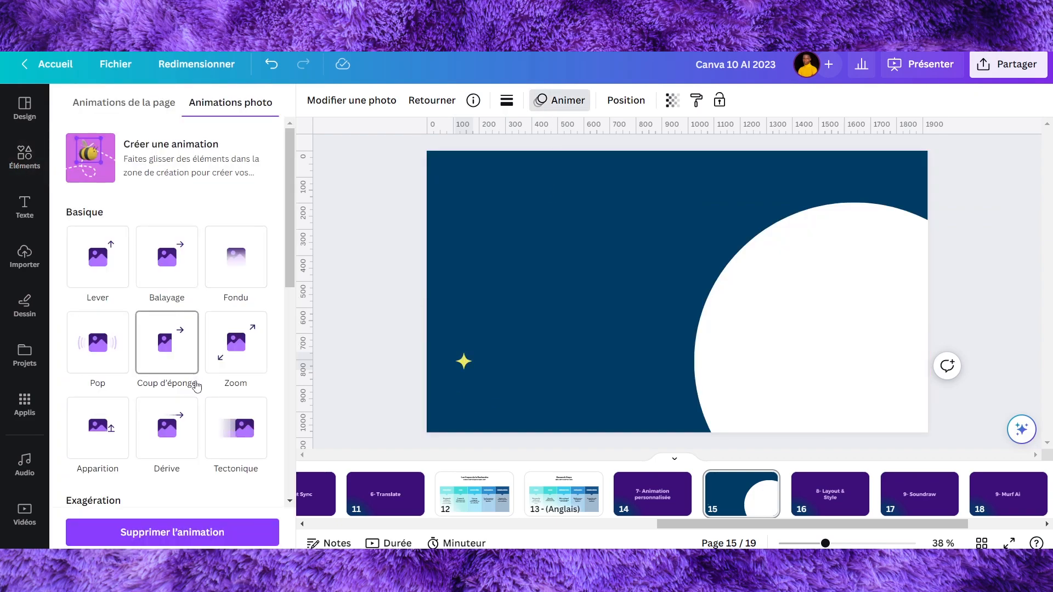
pyautogui.scroll(-5, 195, 384)
pyautogui.scroll(-3, 222, 373)
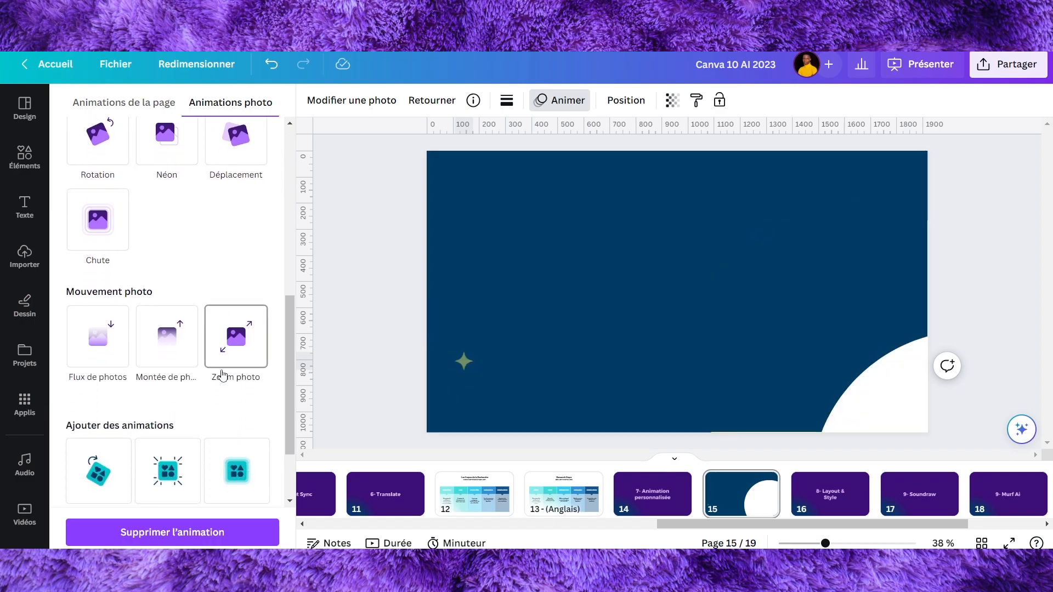
pyautogui.scroll(3, 241, 402)
pyautogui.scroll(3, 239, 400)
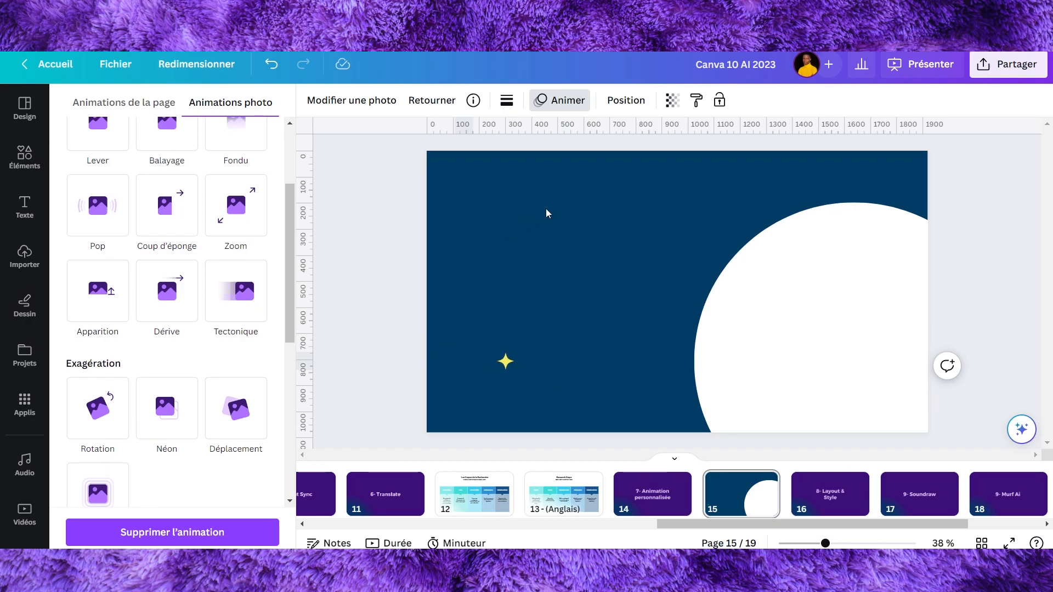
pyautogui.scroll(3, 208, 274)
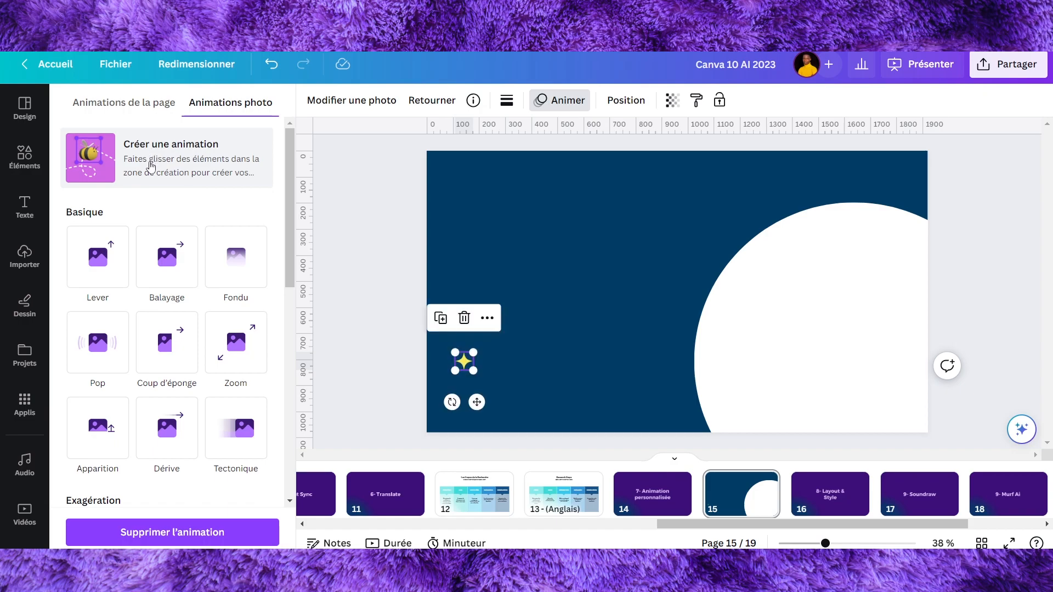
pyautogui.click(151, 166)
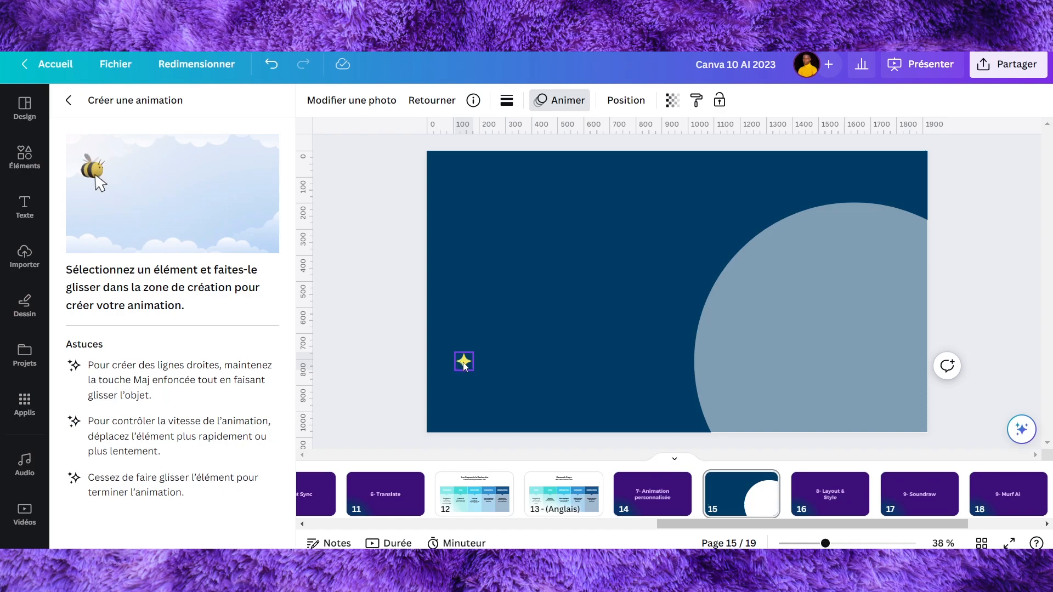
pyautogui.moveTo(464, 364)
pyautogui.mouseDown()
pyautogui.moveTo(507, 383)
pyautogui.moveTo(554, 364)
pyautogui.moveTo(556, 311)
pyautogui.moveTo(517, 272)
pyautogui.moveTo(490, 281)
pyautogui.moveTo(523, 318)
pyautogui.moveTo(571, 304)
pyautogui.moveTo(585, 255)
pyautogui.moveTo(635, 212)
pyautogui.mouseUp()
pyautogui.moveTo(689, 245)
pyautogui.mouseDown()
pyautogui.moveTo(737, 223)
pyautogui.moveTo(744, 200)
pyautogui.moveTo(723, 205)
pyautogui.moveTo(737, 242)
pyautogui.moveTo(785, 253)
pyautogui.moveTo(869, 236)
pyautogui.mouseUp()
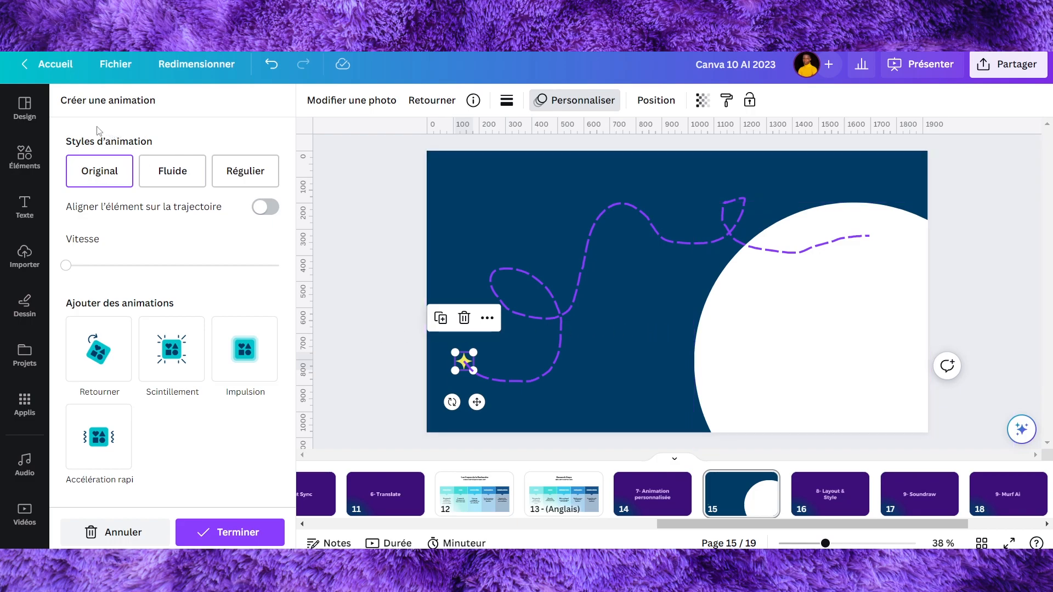
# Step: Preview the Original, Fluide and Régulier styles on the star's custom animation and try a higher Vitesse
pyautogui.click(101, 180)
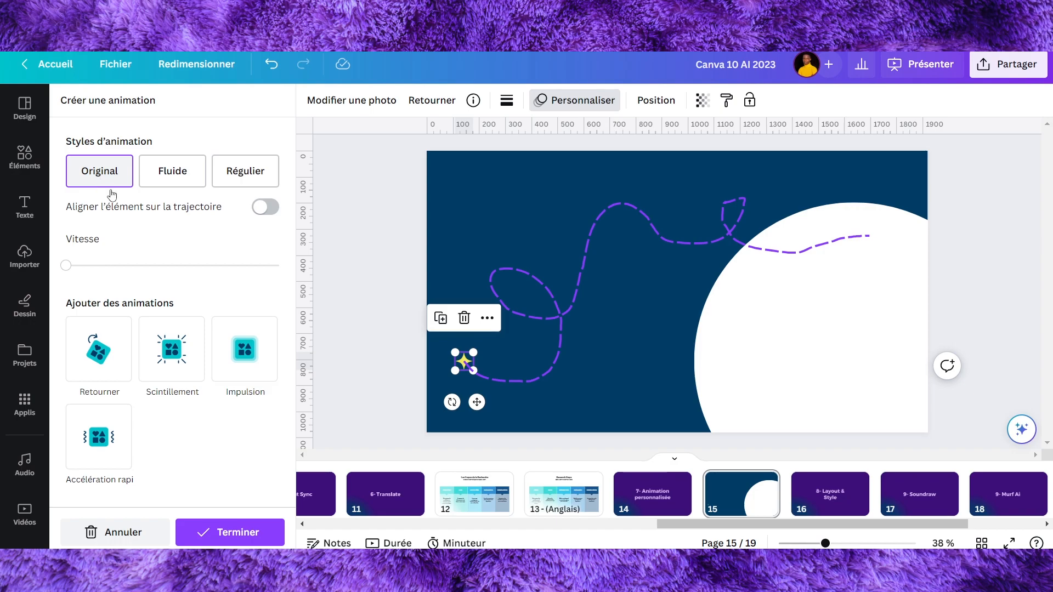
pyautogui.moveTo(173, 175)
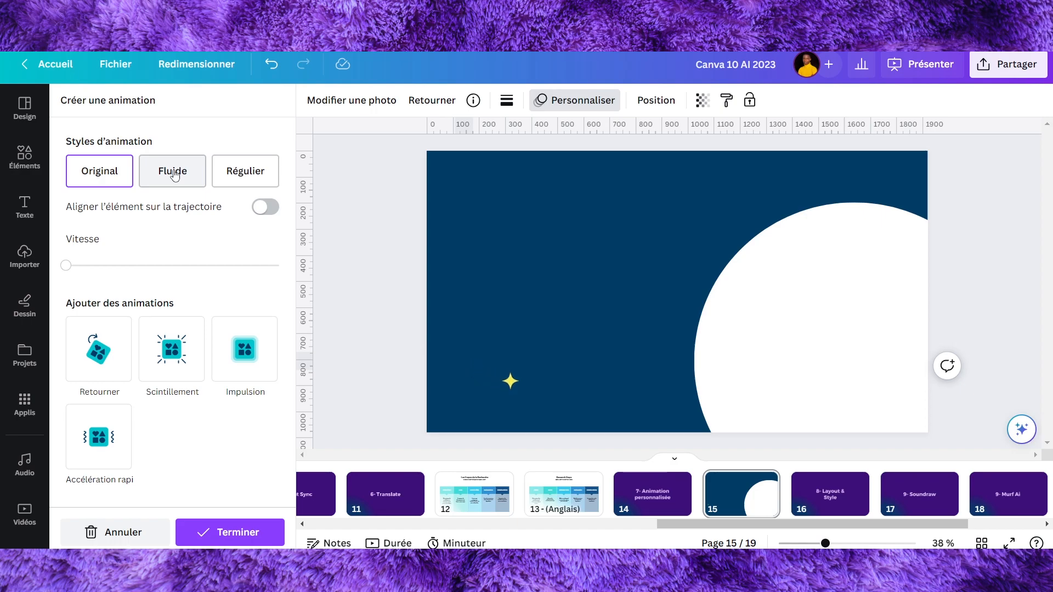
pyautogui.moveTo(244, 168)
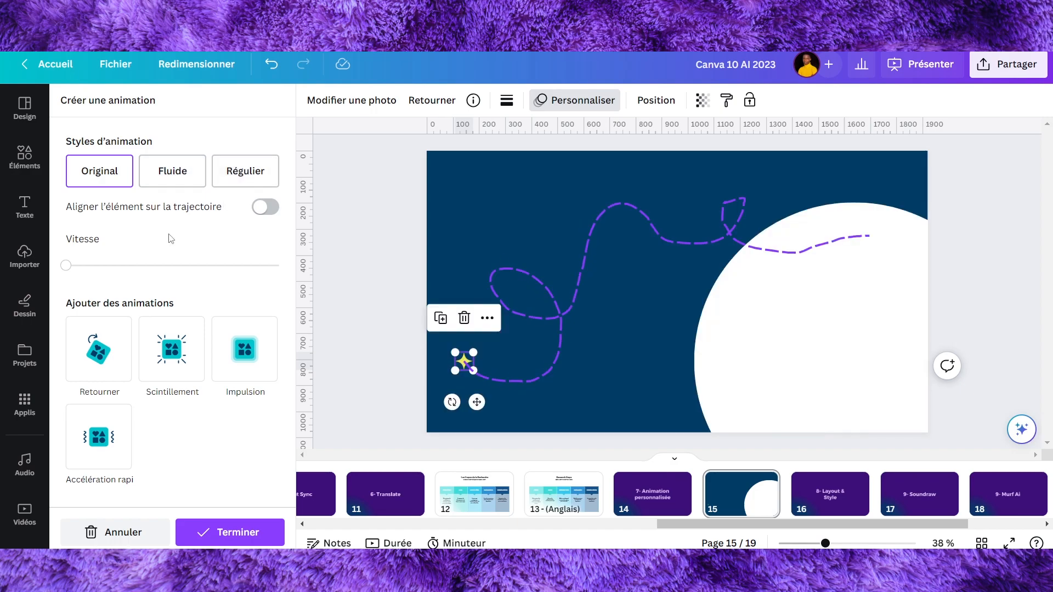
pyautogui.click(103, 267)
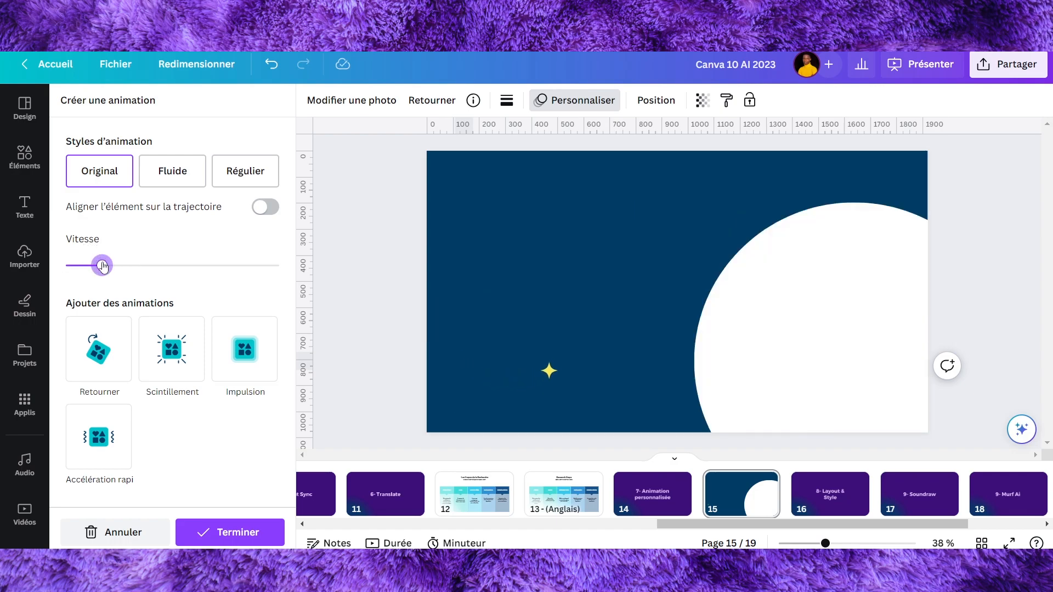
pyautogui.moveTo(102, 267); pyautogui.dragTo(66, 265)
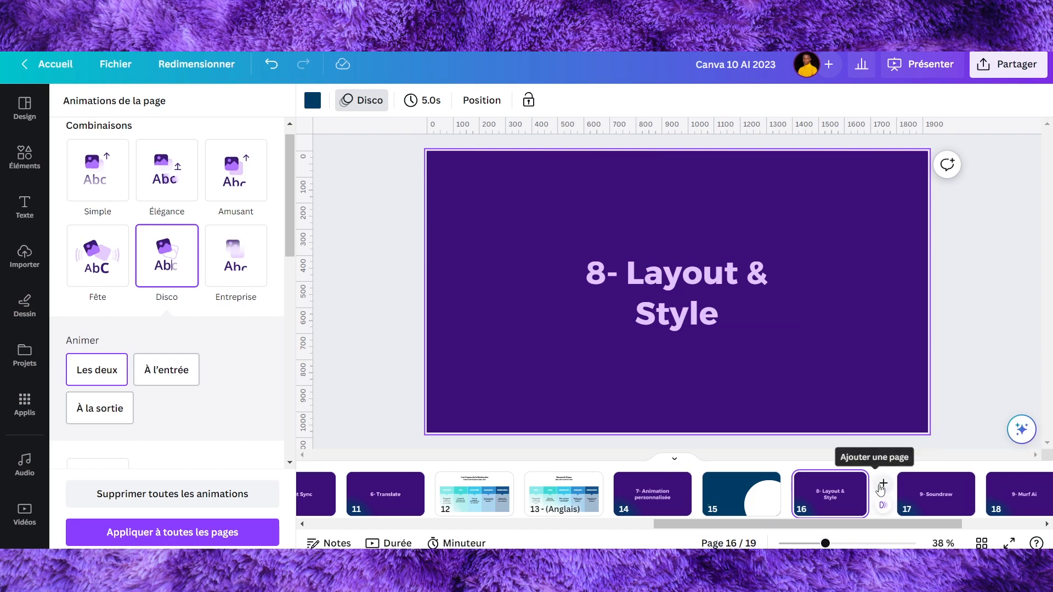
# Step: Add a page after "8- Layout & Style" and apply the "La présentation d'aujourd'hui" page from the Rose et Blanc Réseaux Sociaux Stratégie Présentation template
pyautogui.click(878, 484)
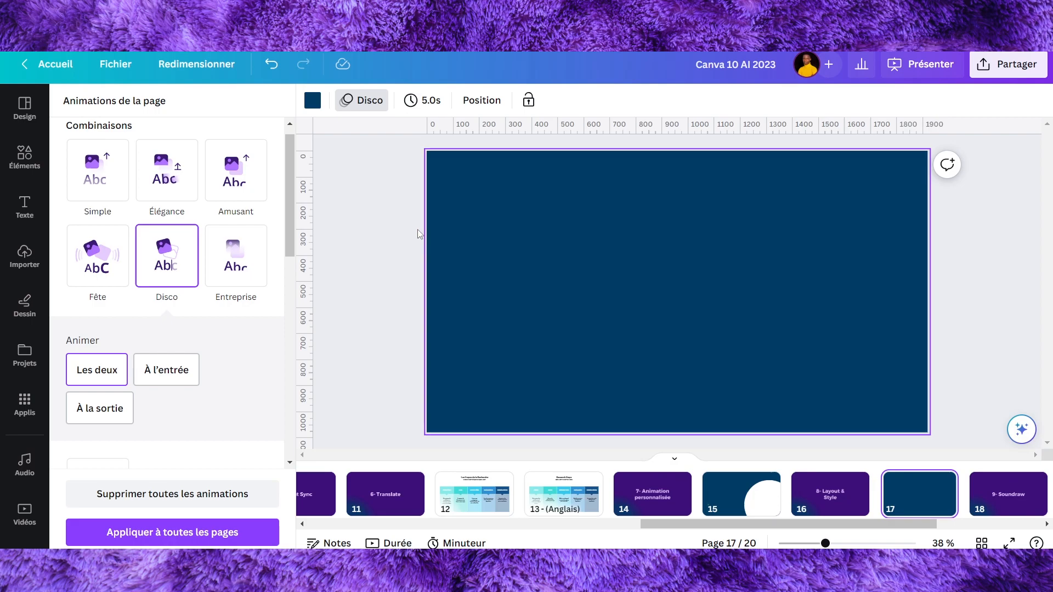
pyautogui.click(384, 227)
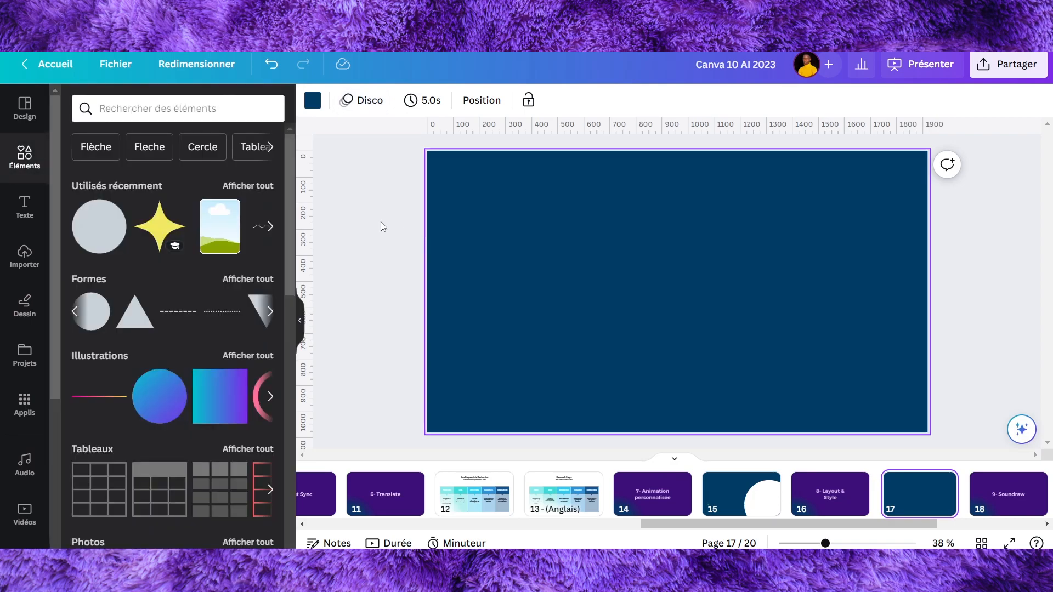
pyautogui.click(25, 106)
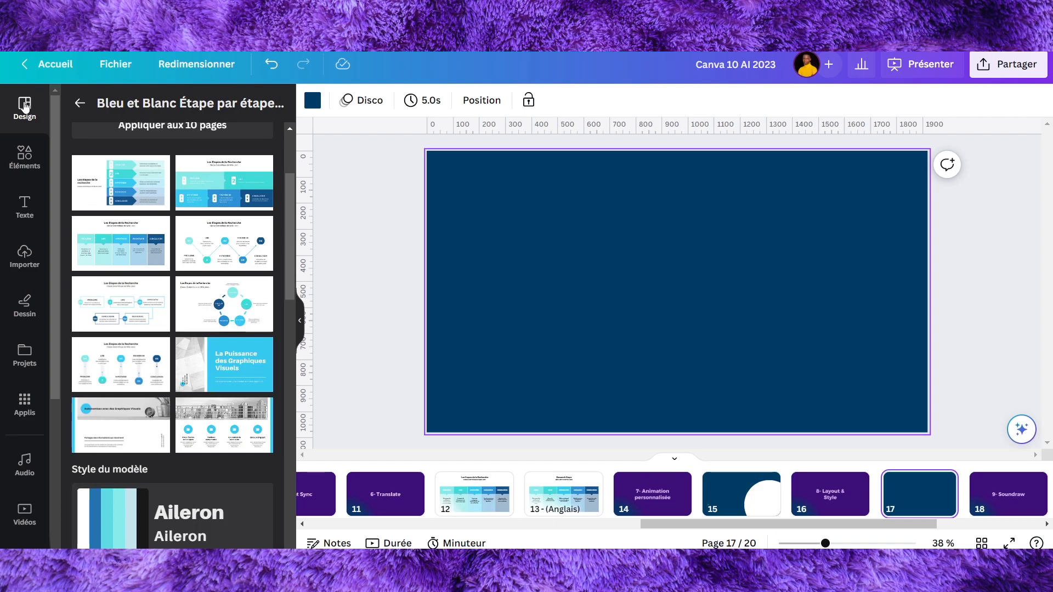
pyautogui.click(79, 102)
pyautogui.click(148, 258)
pyautogui.click(148, 352)
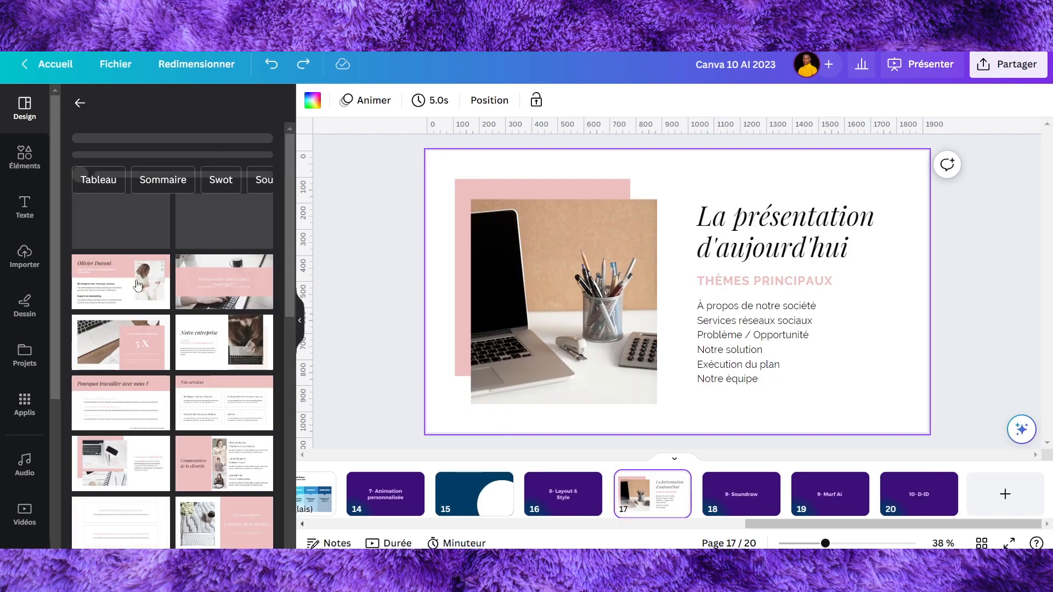
pyautogui.click(228, 328)
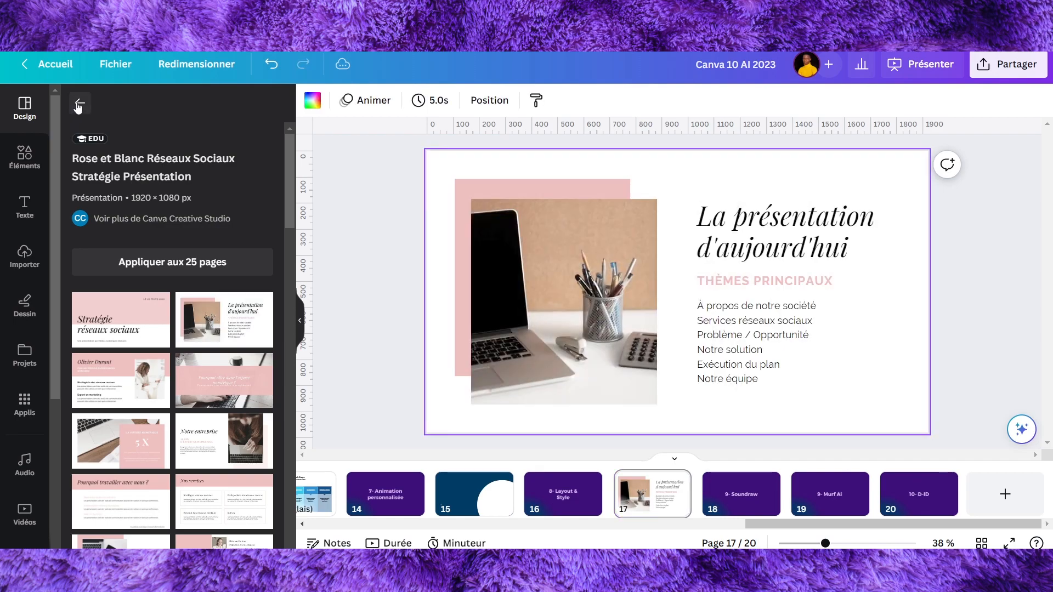
# Step: Examine the suggested Mises en page variations for the "La présentation d'aujourd'hui" page
pyautogui.click(79, 104)
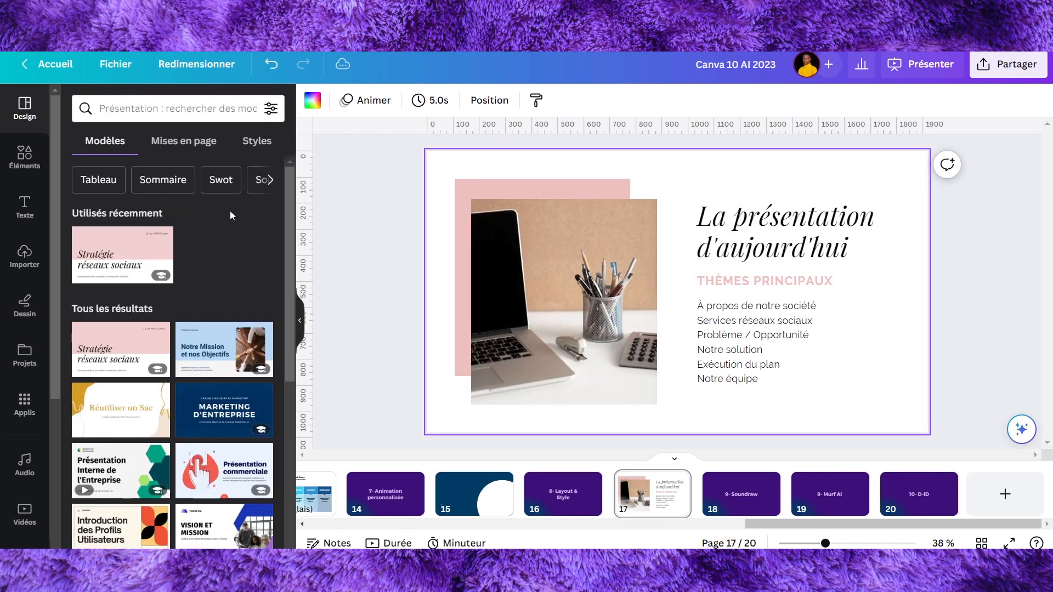
pyautogui.click(185, 143)
pyautogui.scroll(-5, 225, 244)
pyautogui.scroll(-1, 224, 246)
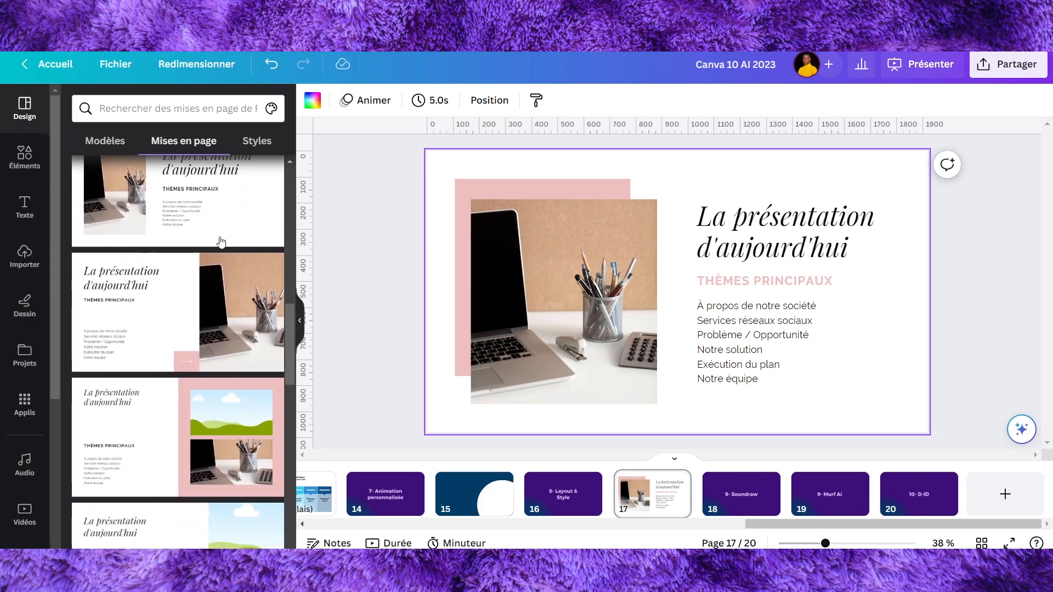
pyautogui.scroll(-4, 220, 242)
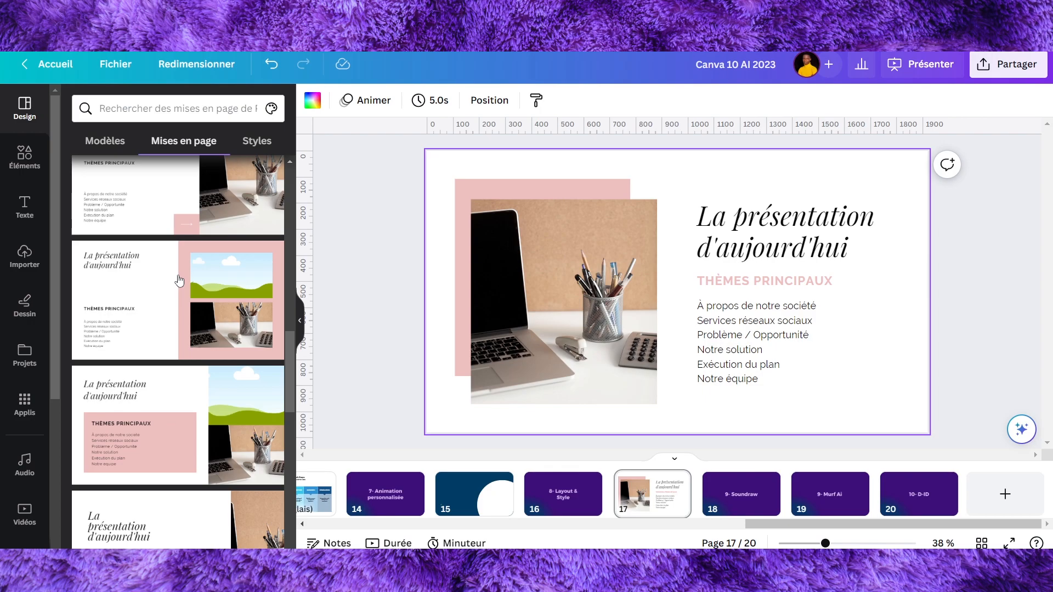
pyautogui.scroll(-10, 180, 280)
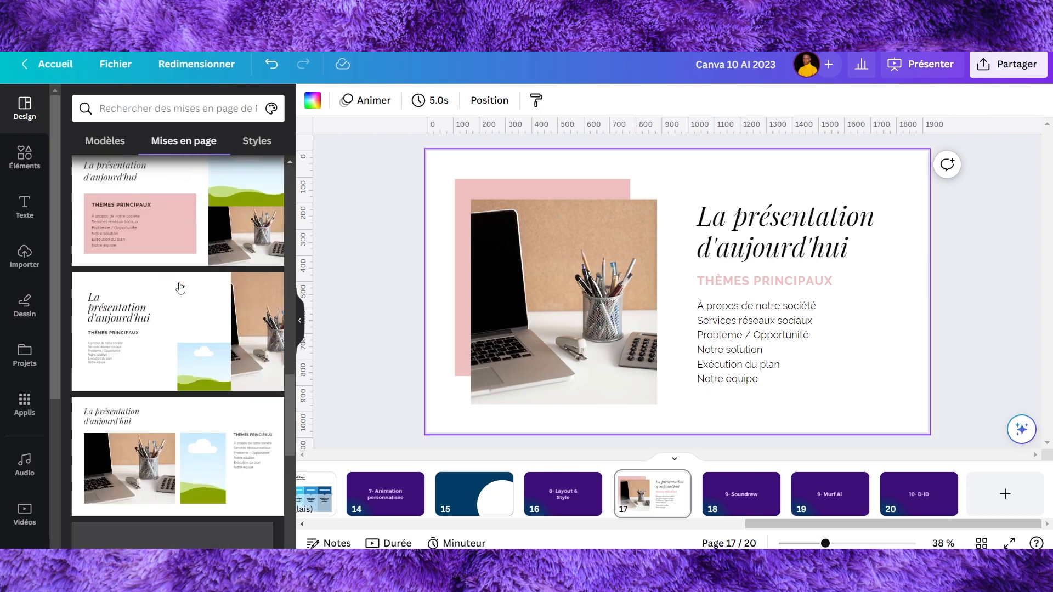
pyautogui.scroll(-3, 180, 287)
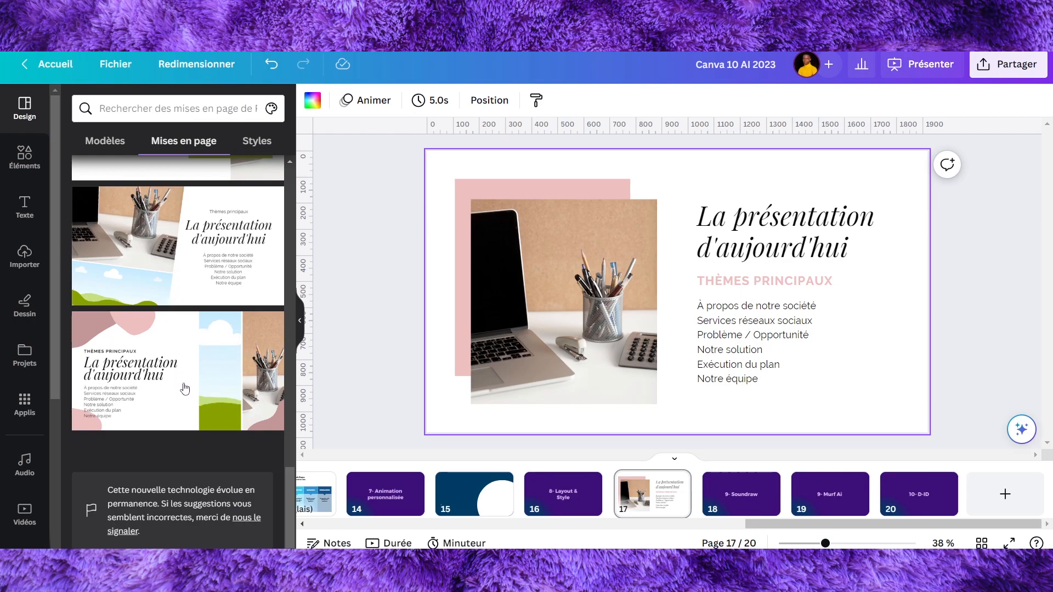
pyautogui.scroll(5, 185, 389)
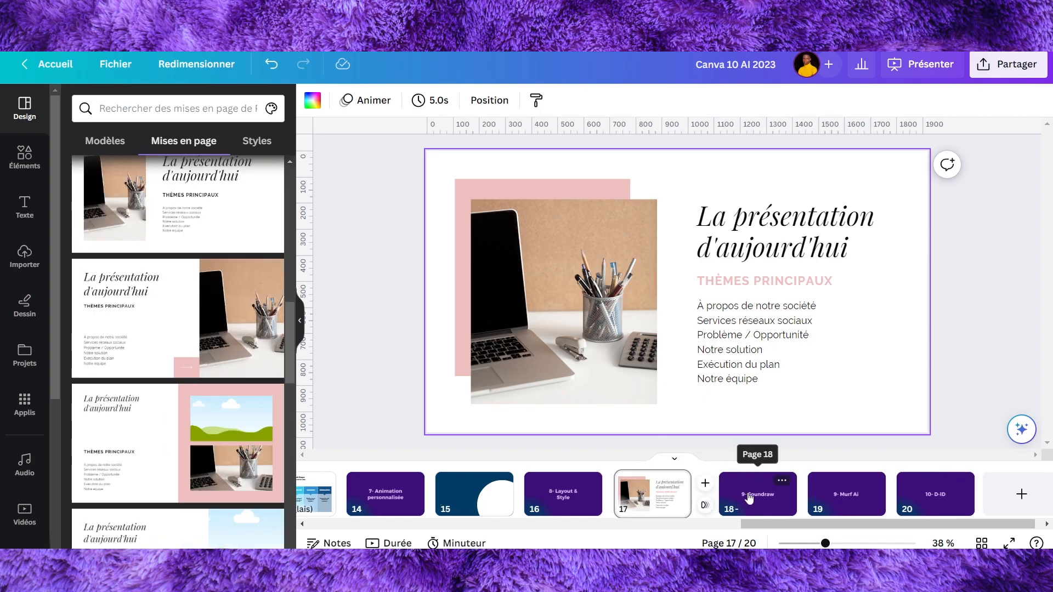
# Step: Add a blank page after "La présentation d'aujourd'hui" and browse the layouts offered for it
pyautogui.click(703, 499)
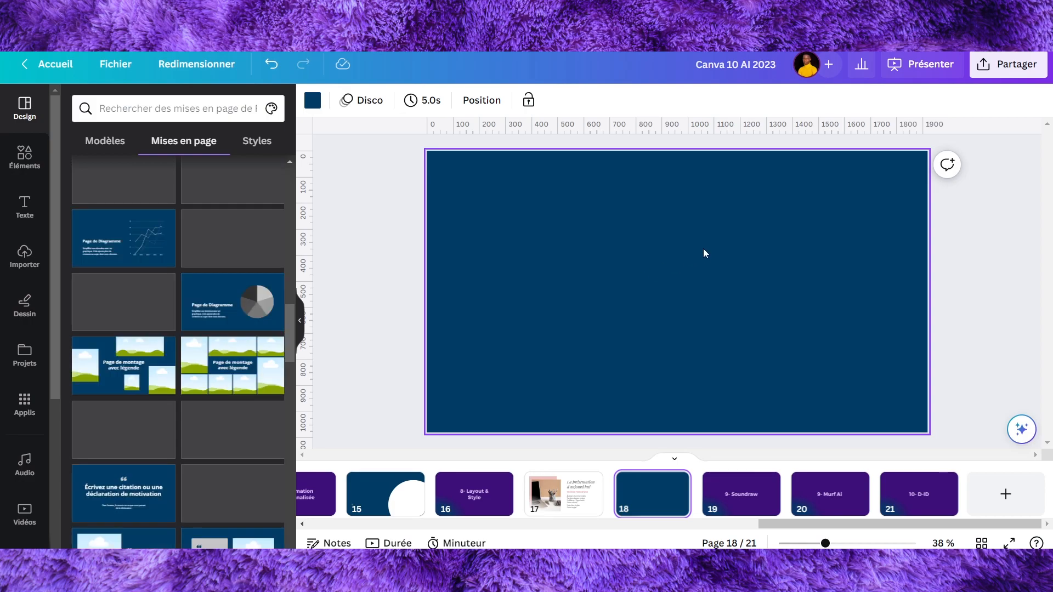
pyautogui.scroll(4, 196, 246)
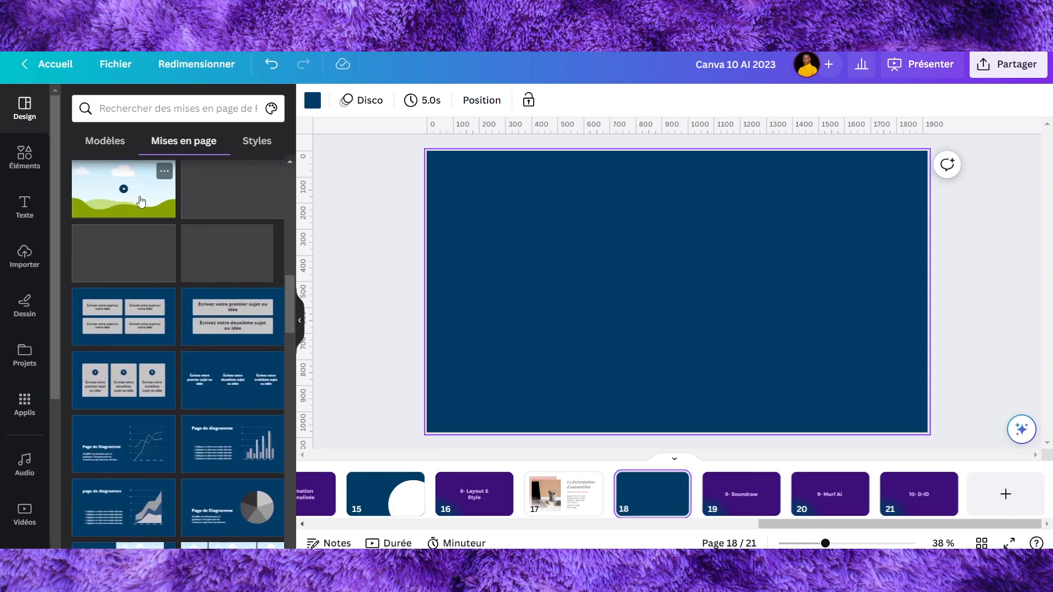
pyautogui.scroll(2, 225, 247)
pyautogui.scroll(2, 225, 246)
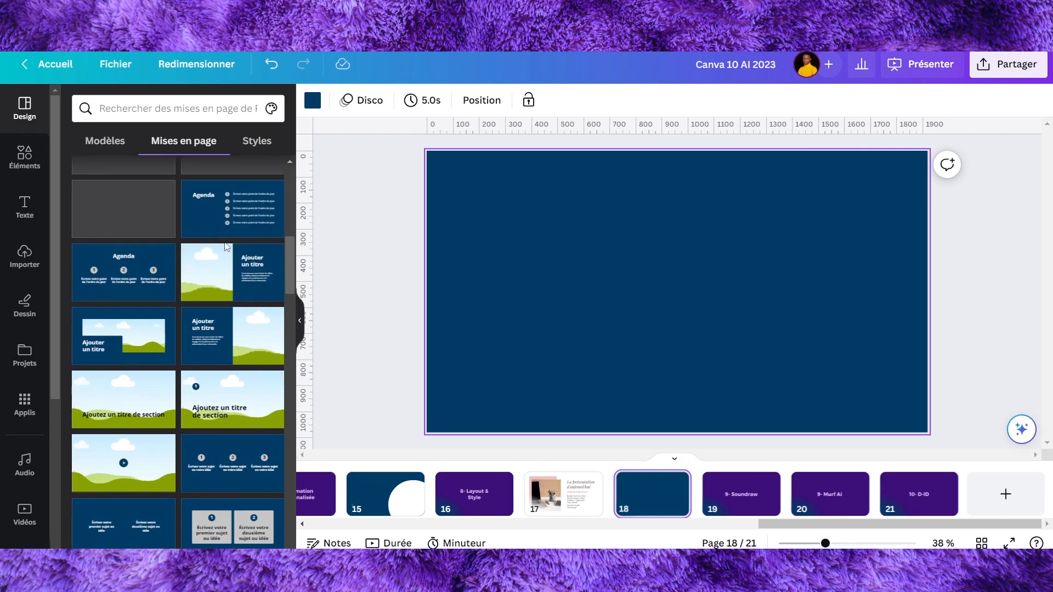
pyautogui.scroll(5, 224, 247)
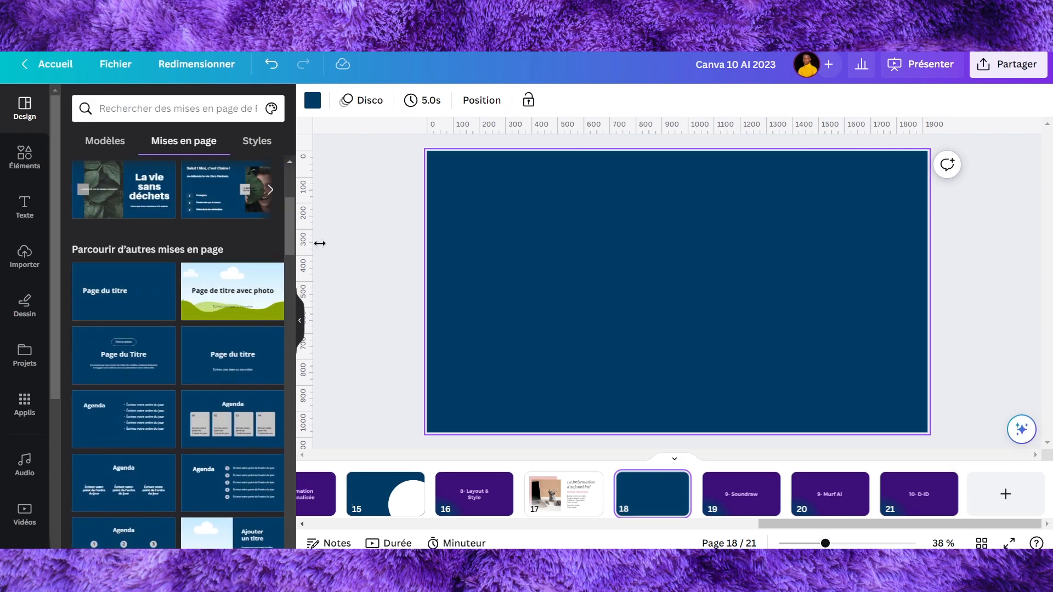
pyautogui.scroll(-1, 70, 258)
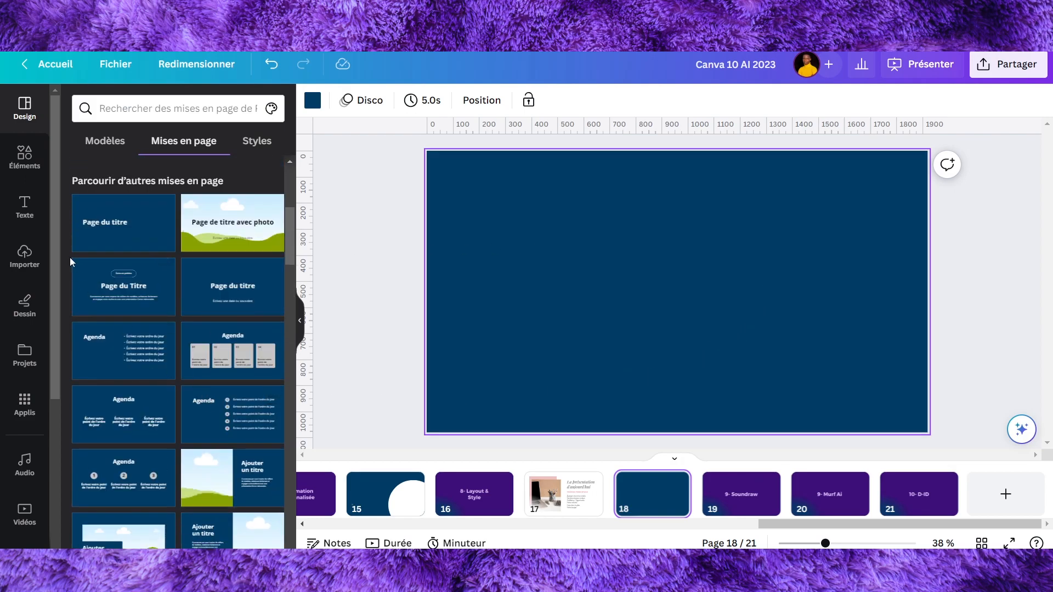
pyautogui.scroll(-4, 213, 350)
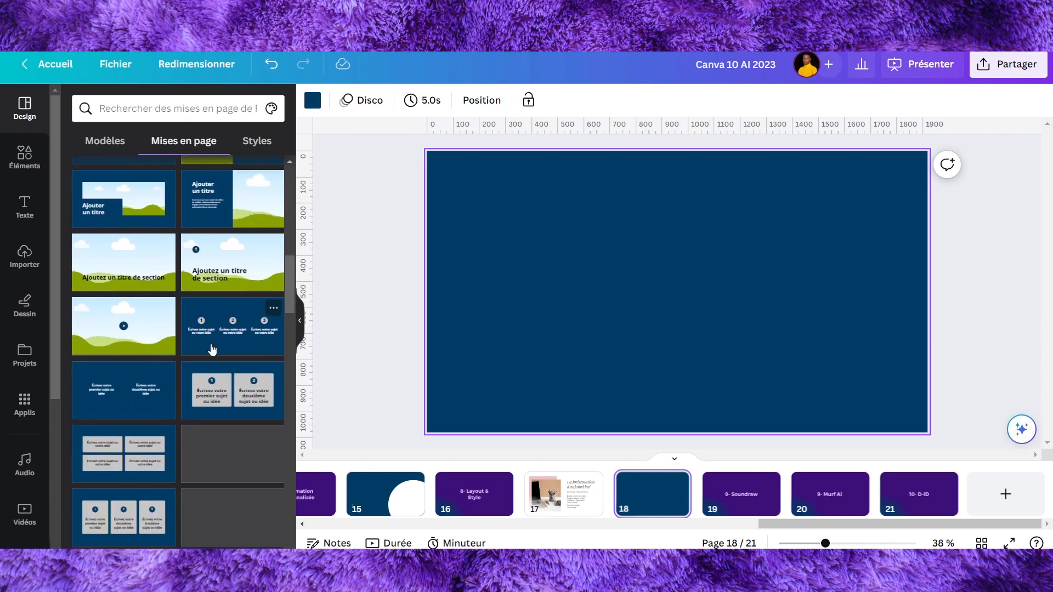
pyautogui.scroll(-10, 212, 344)
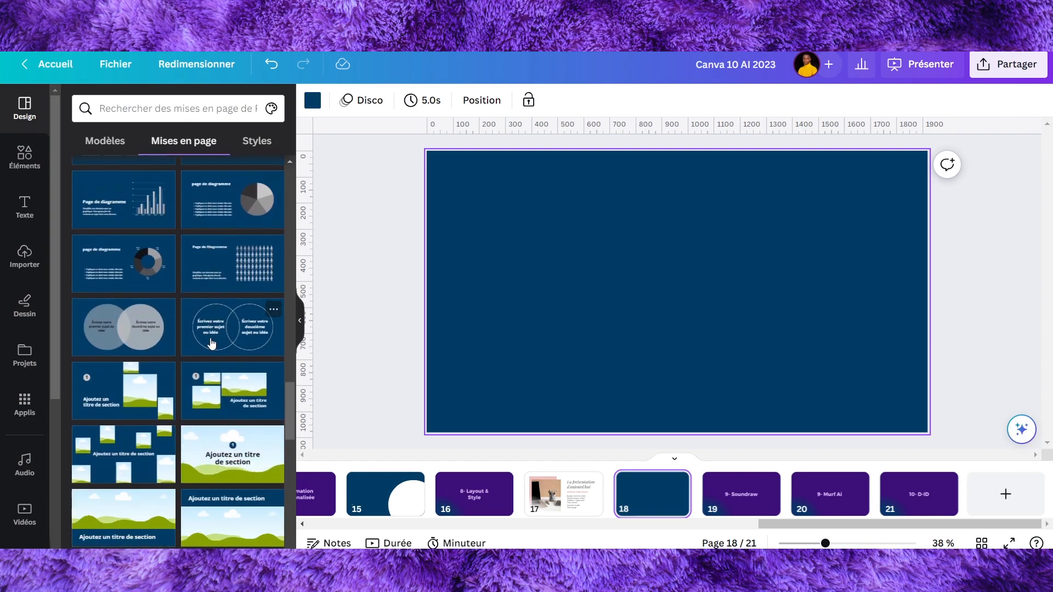
# Step: Look through the available Styles, including the brand identity, recently used and Combinaisons sets
pyautogui.click(251, 152)
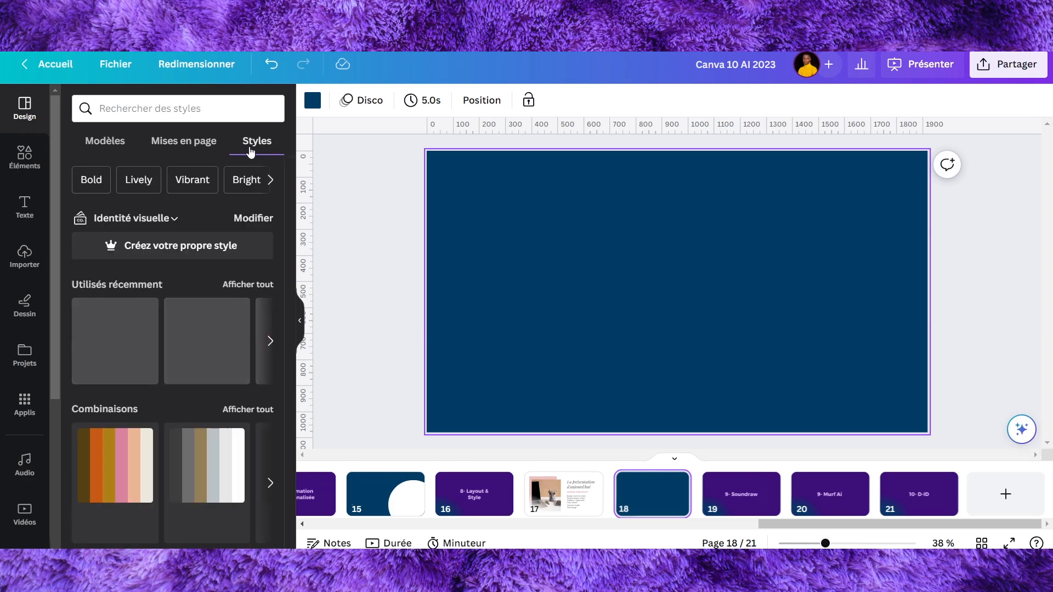
pyautogui.scroll(-4, 254, 419)
pyautogui.scroll(3, 253, 419)
pyautogui.scroll(1, 253, 419)
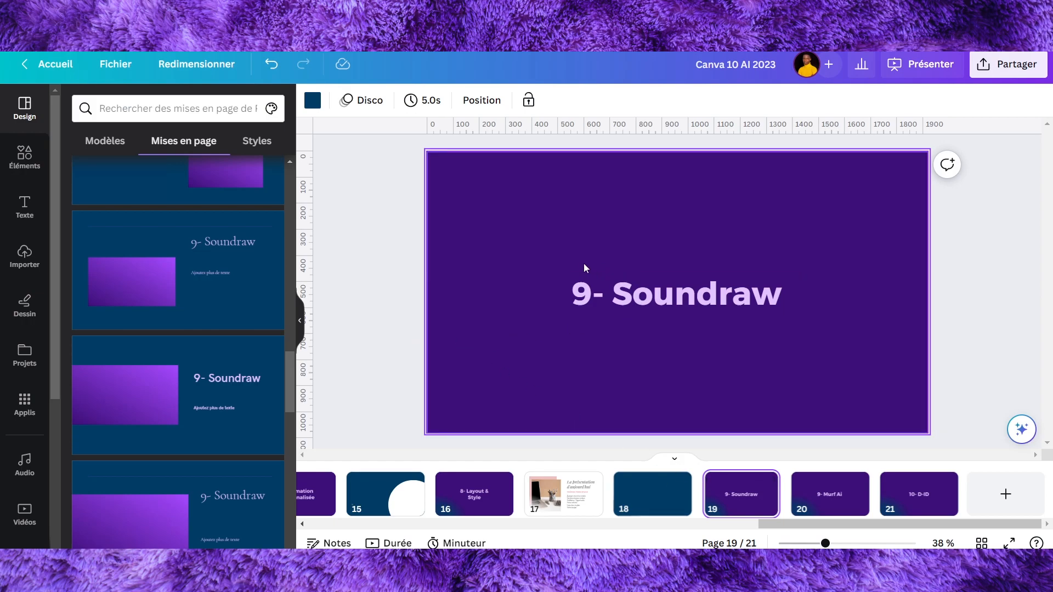
# Step: With the "9- Soundraw" page selected, open the Applis library and clear its "traduction" search
pyautogui.click(17, 164)
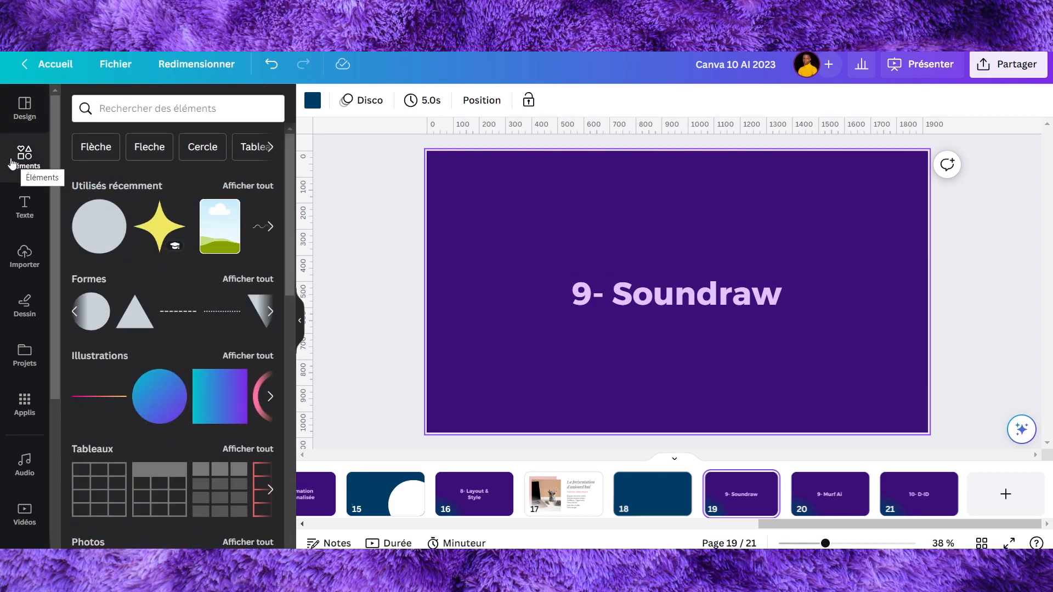
pyautogui.scroll(-5, 25, 257)
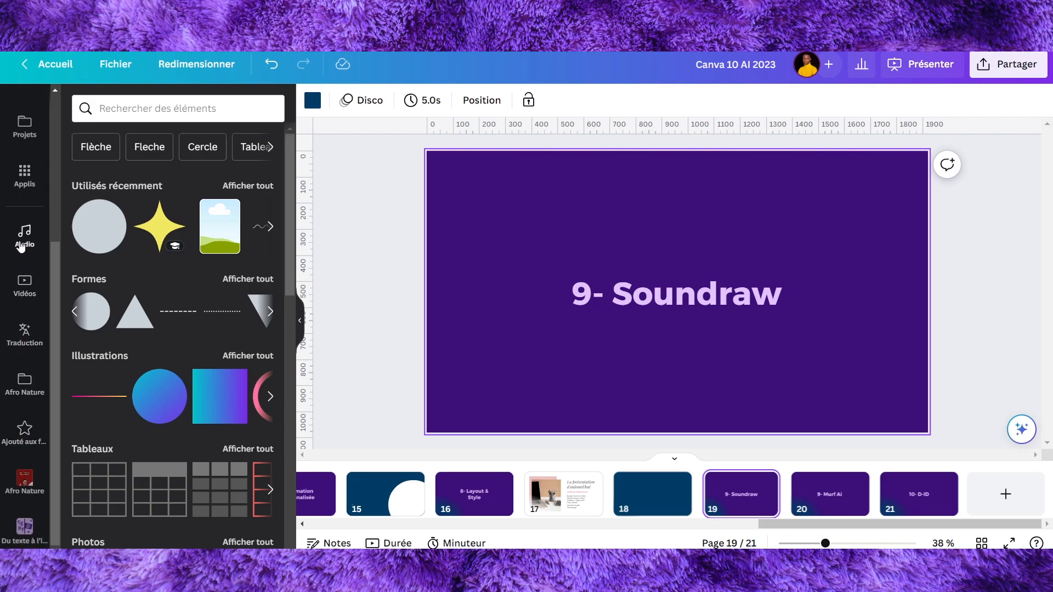
pyautogui.click(21, 193)
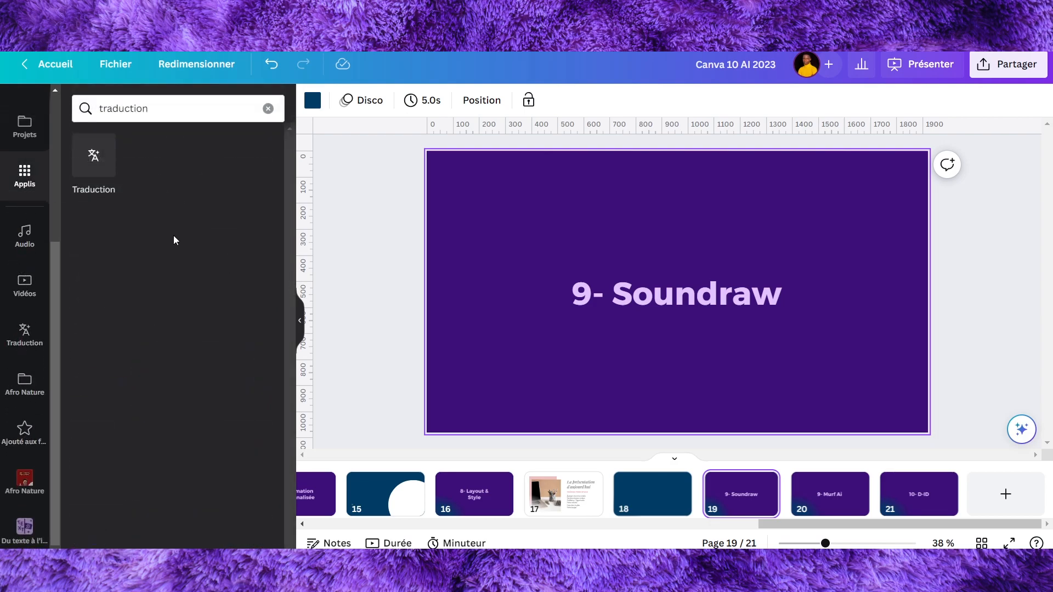
pyautogui.click(266, 108)
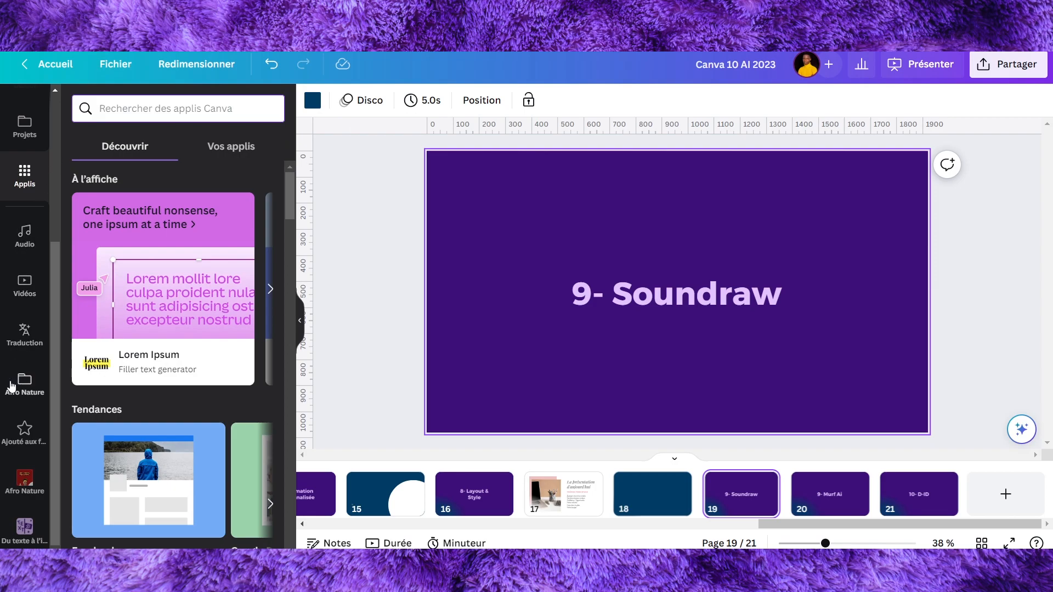
pyautogui.scroll(5, 9, 180)
pyautogui.scroll(-4, 11, 192)
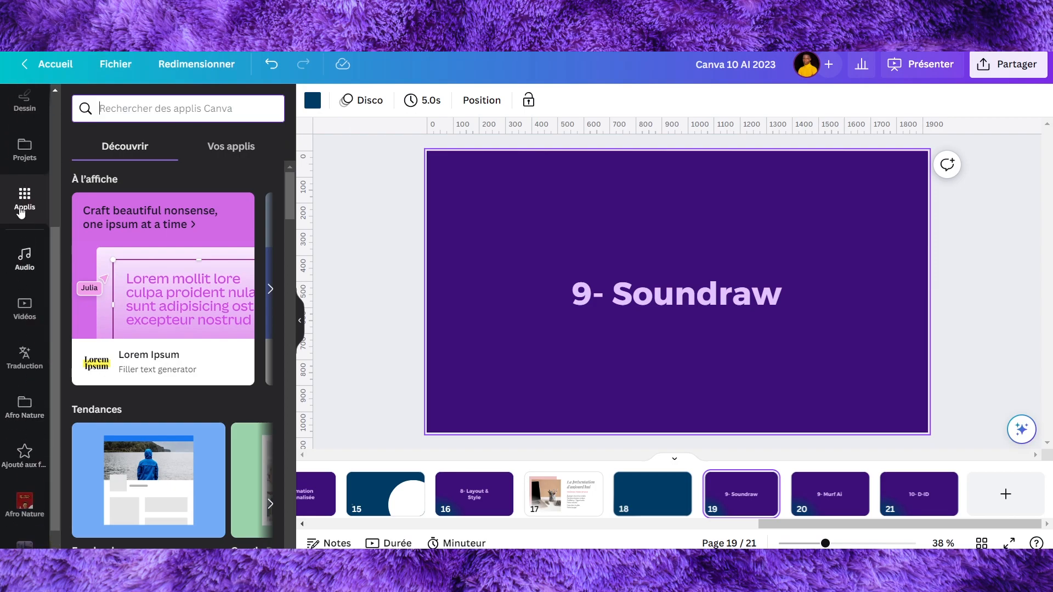
# Step: Search the Canva apps for "soundraw" and open the Soundraw app
pyautogui.click(123, 114)
pyautogui.write('qou')
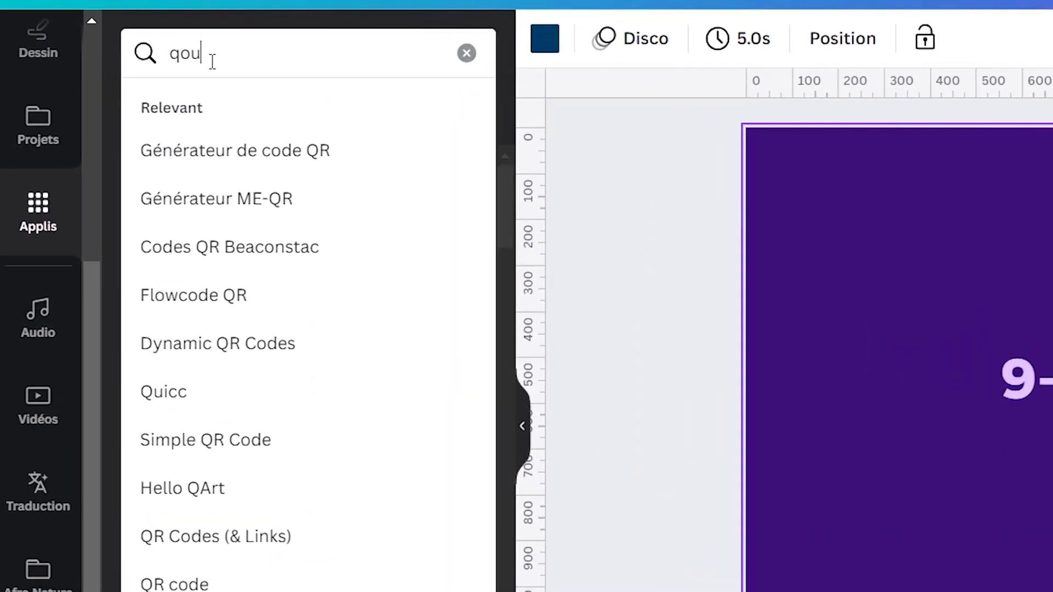
pyautogui.press('BackSpace')
pyautogui.press('BackSpace')
pyautogui.press('BackSpace')
pyautogui.write('soundraw')
pyautogui.click(159, 154)
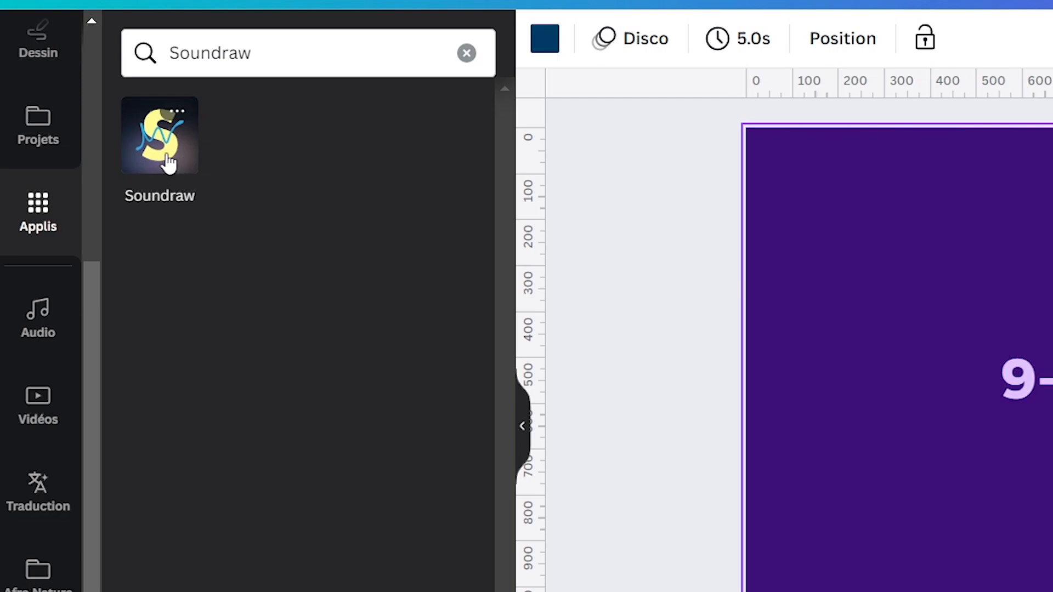
pyautogui.click(166, 154)
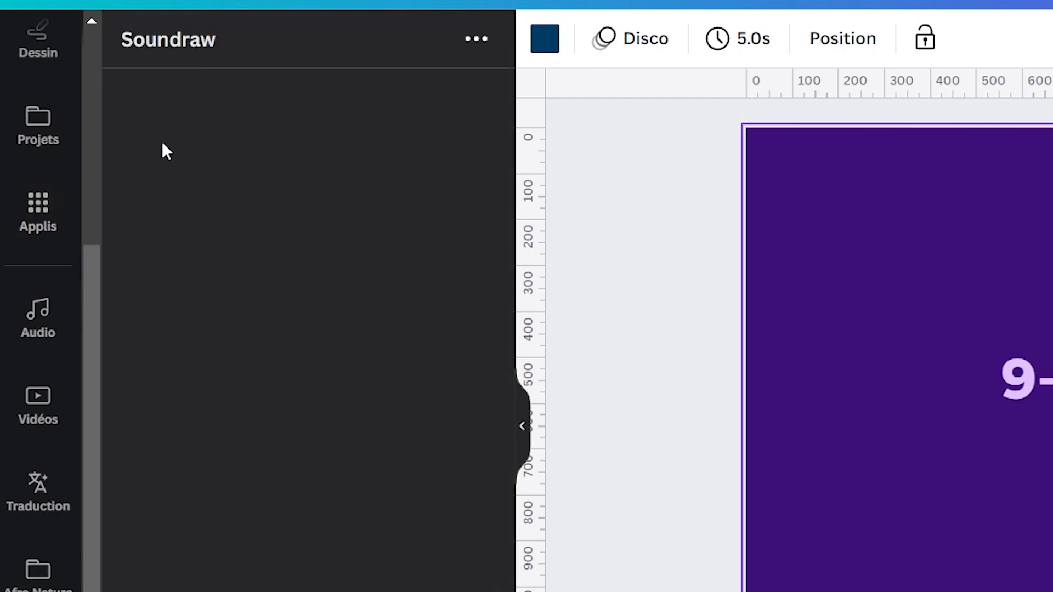
# Step: Open Soundraw's style options and select the Happy and Dark moods
pyautogui.scroll(-3, 476, 383)
pyautogui.scroll(3, 455, 345)
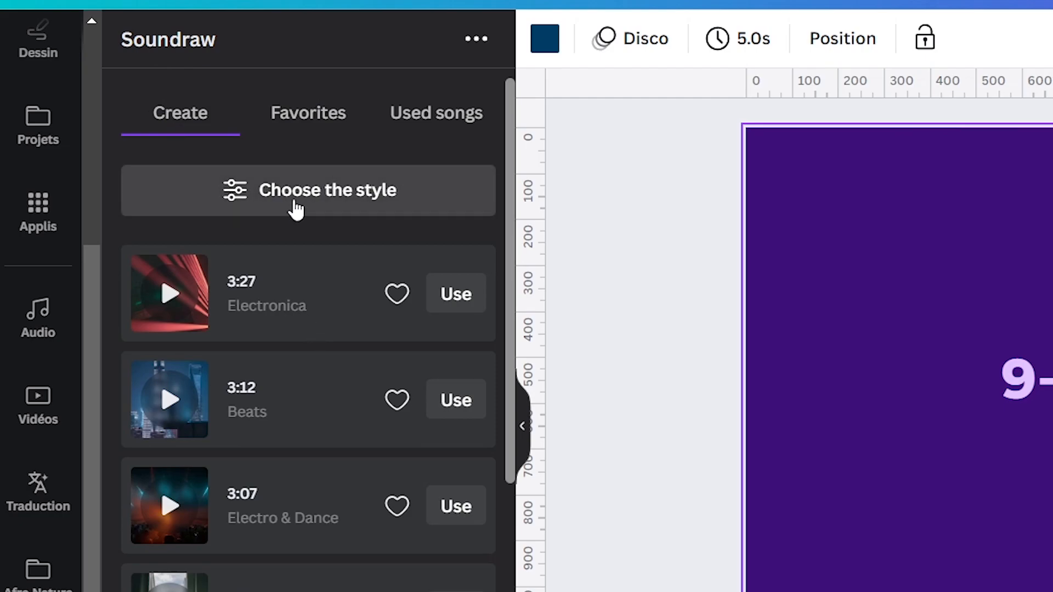
pyautogui.click(314, 200)
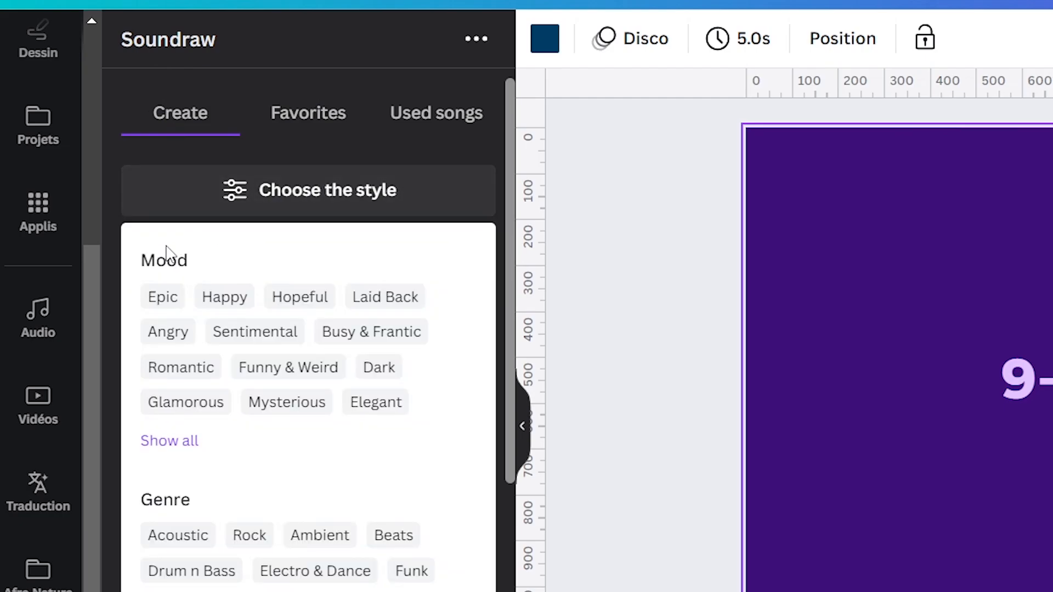
pyautogui.click(234, 303)
pyautogui.scroll(-2, 315, 436)
pyautogui.scroll(2, 321, 433)
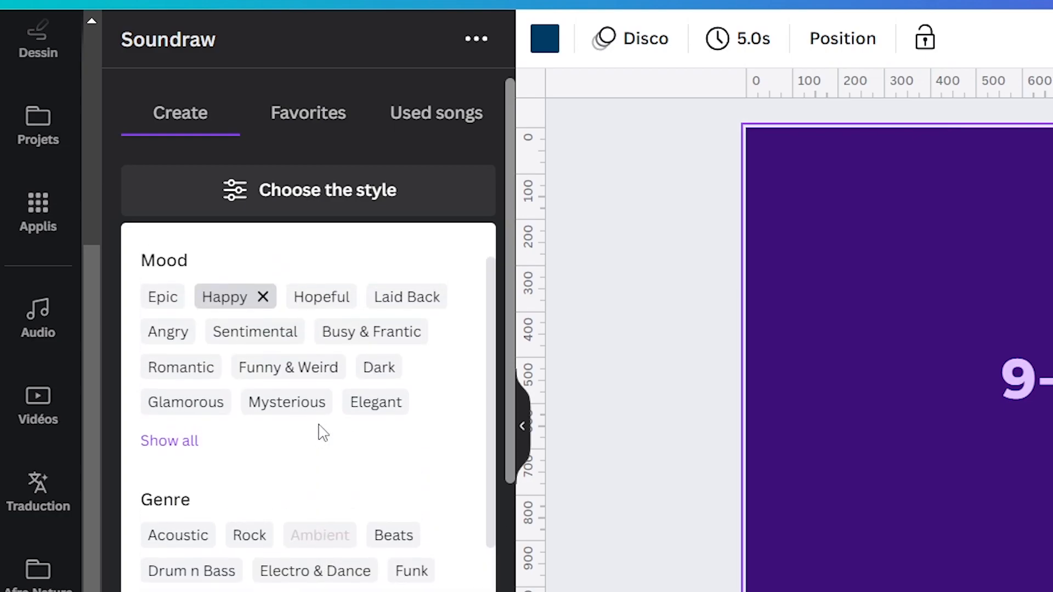
pyautogui.click(381, 369)
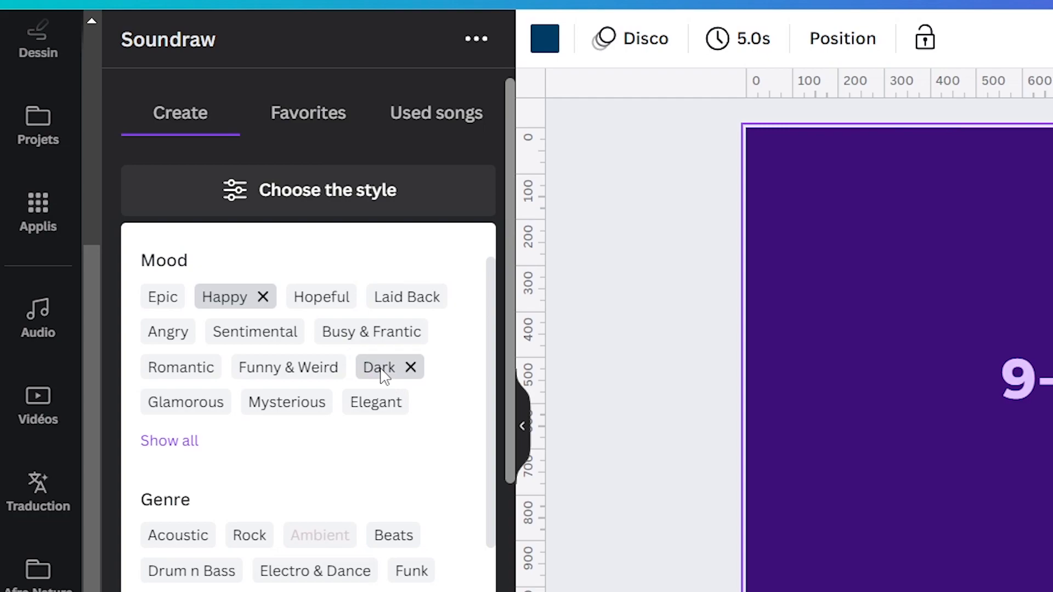
# Step: Select Acoustic, Pop and Funk as the song genres
pyautogui.scroll(-3, 379, 452)
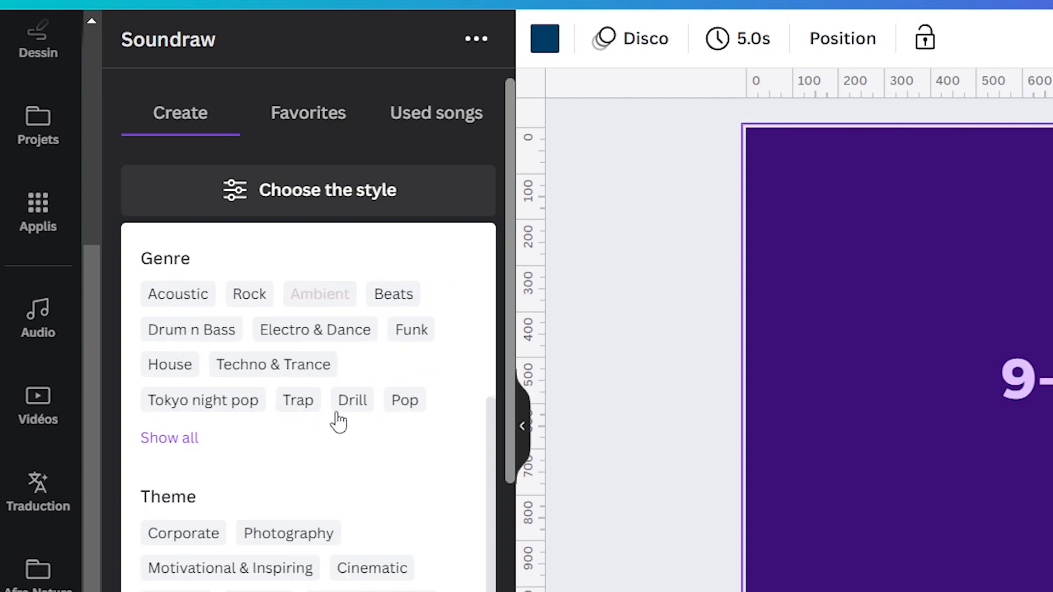
pyautogui.scroll(2, 336, 418)
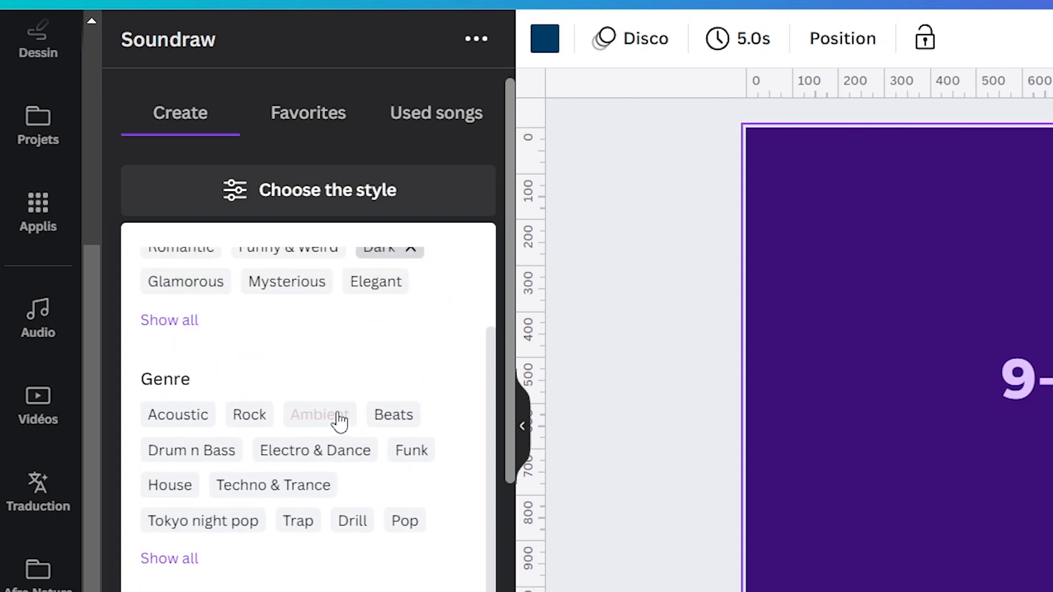
pyautogui.click(203, 422)
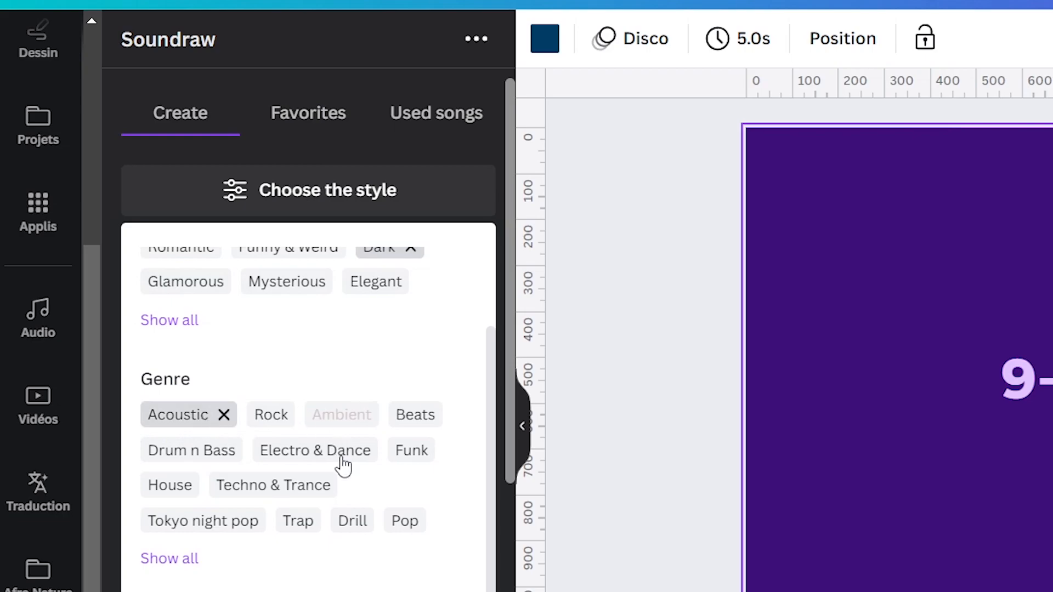
pyautogui.click(404, 521)
pyautogui.click(413, 463)
# Step: Select the Technology theme and set the song length to 30s
pyautogui.scroll(-3, 313, 515)
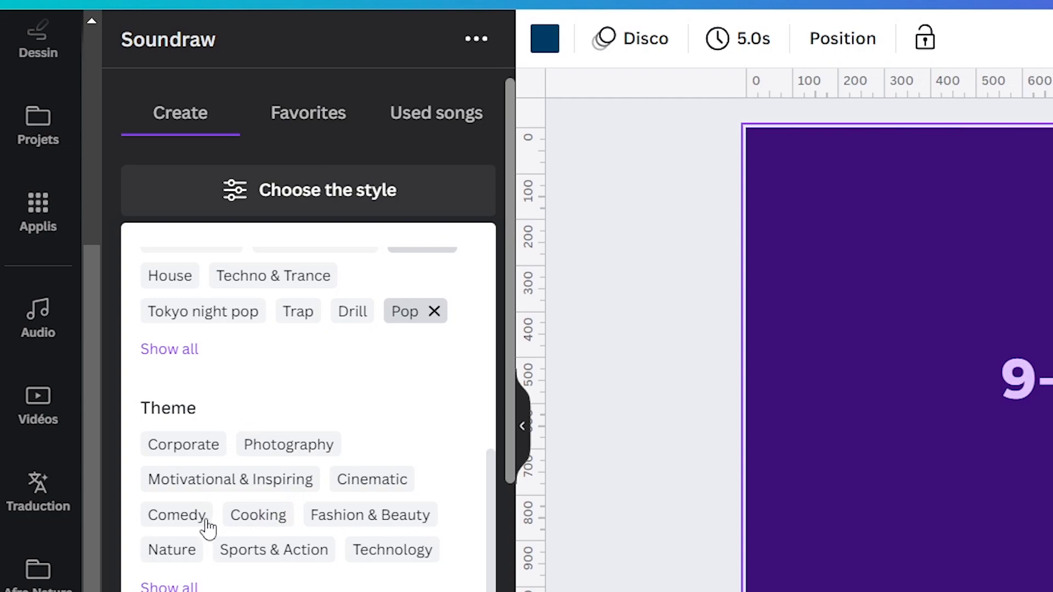
pyautogui.click(395, 557)
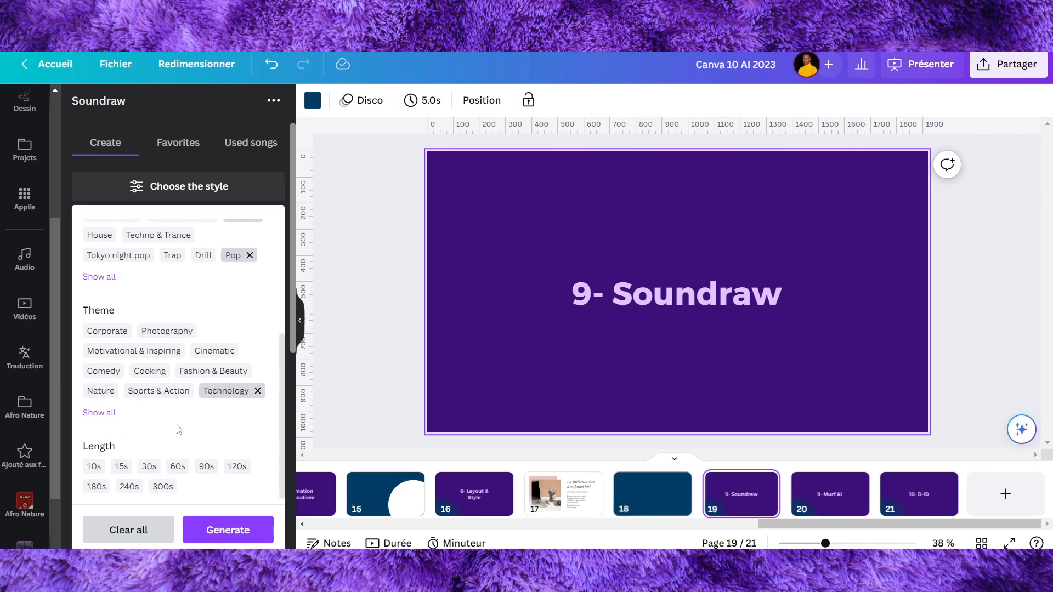
pyautogui.click(152, 470)
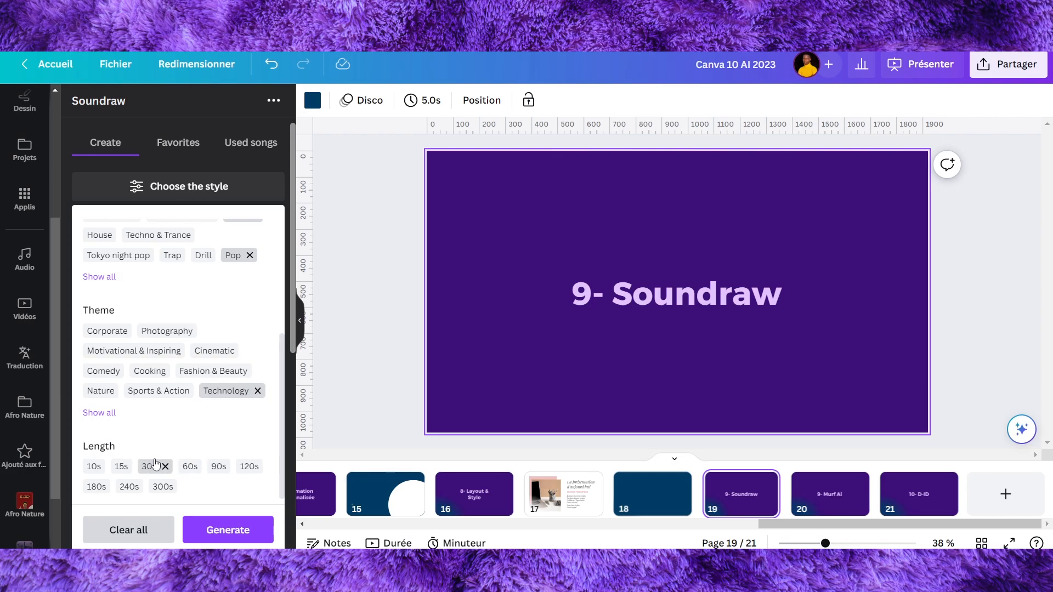
# Step: Generate songs from the chosen style and look through the resulting tracks
pyautogui.click(240, 534)
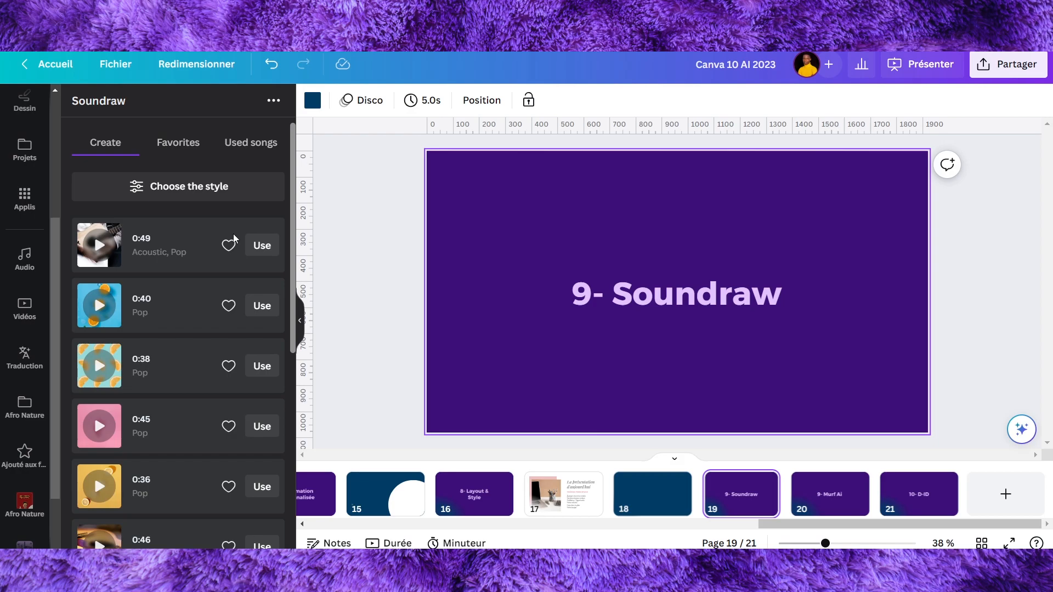
pyautogui.scroll(-3, 153, 312)
pyautogui.scroll(3, 154, 312)
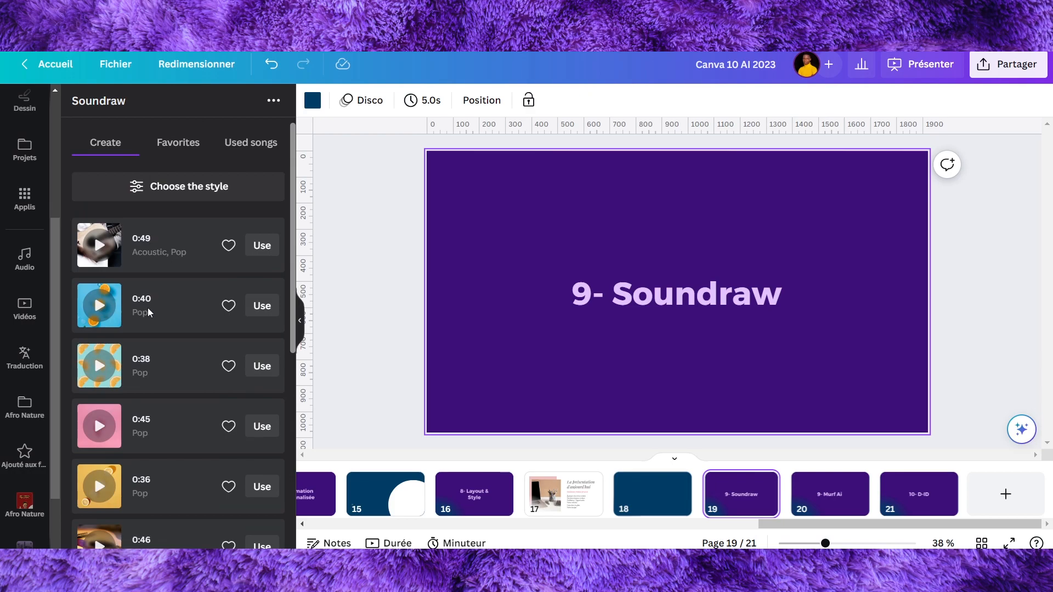
# Step: Preview the 0:49 Acoustic, Pop track and look through the rest of the generated songs
pyautogui.click(99, 247)
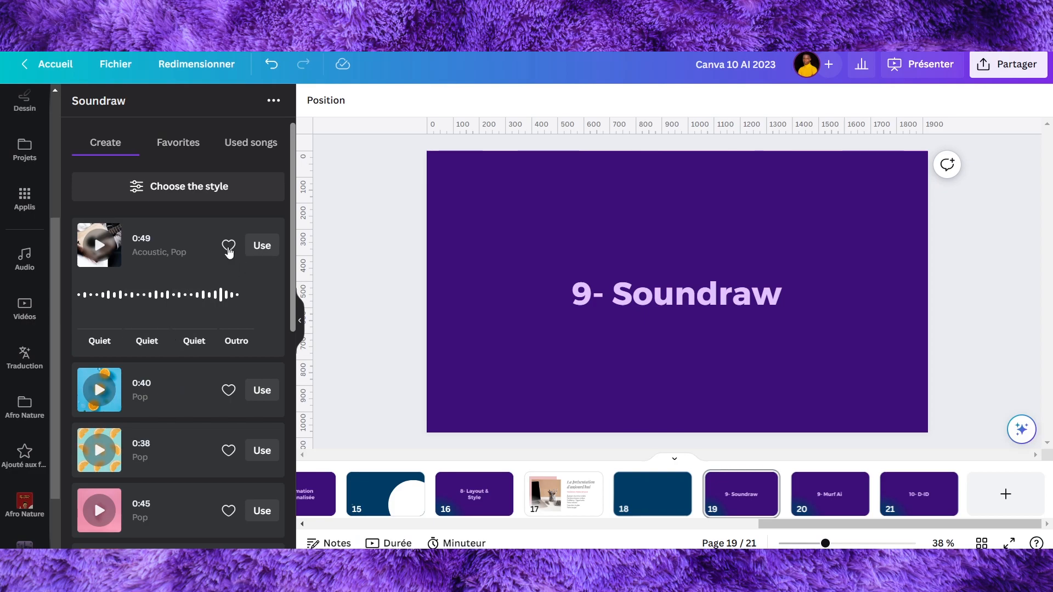
pyautogui.scroll(-5, 228, 416)
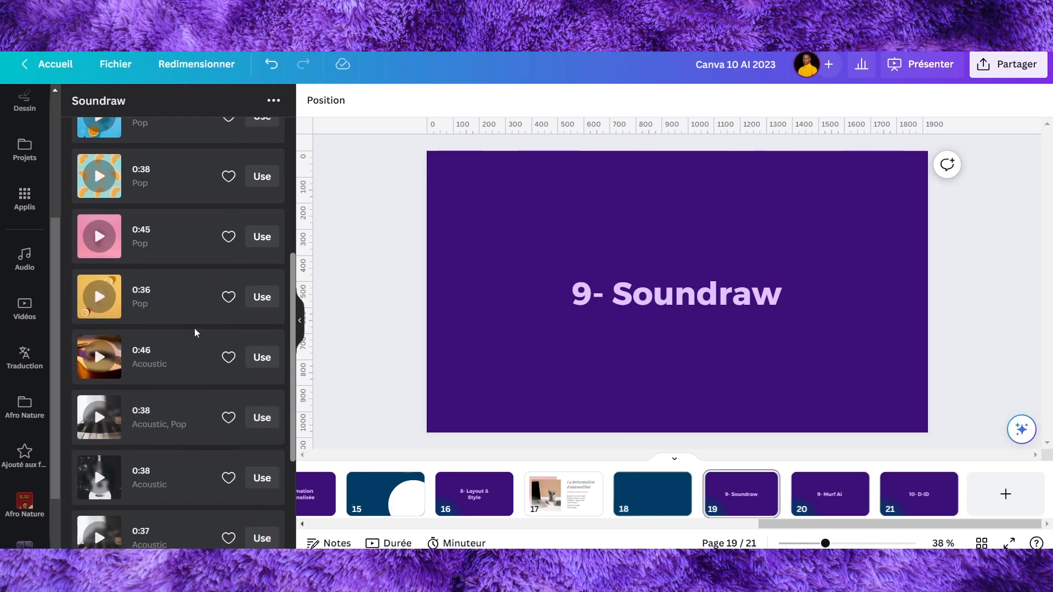
pyautogui.scroll(-4, 195, 329)
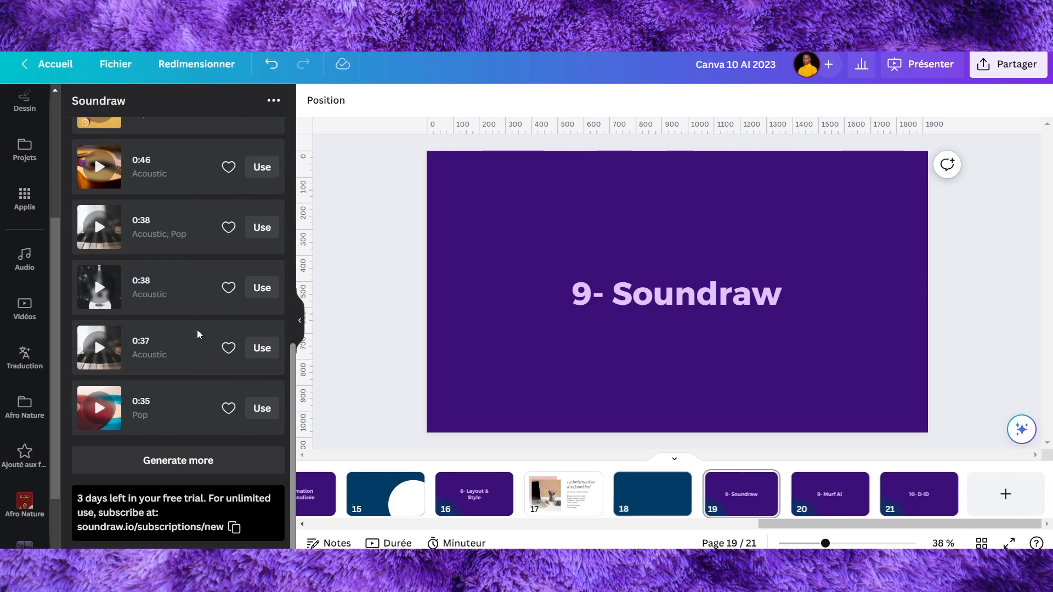
pyautogui.scroll(10, 196, 330)
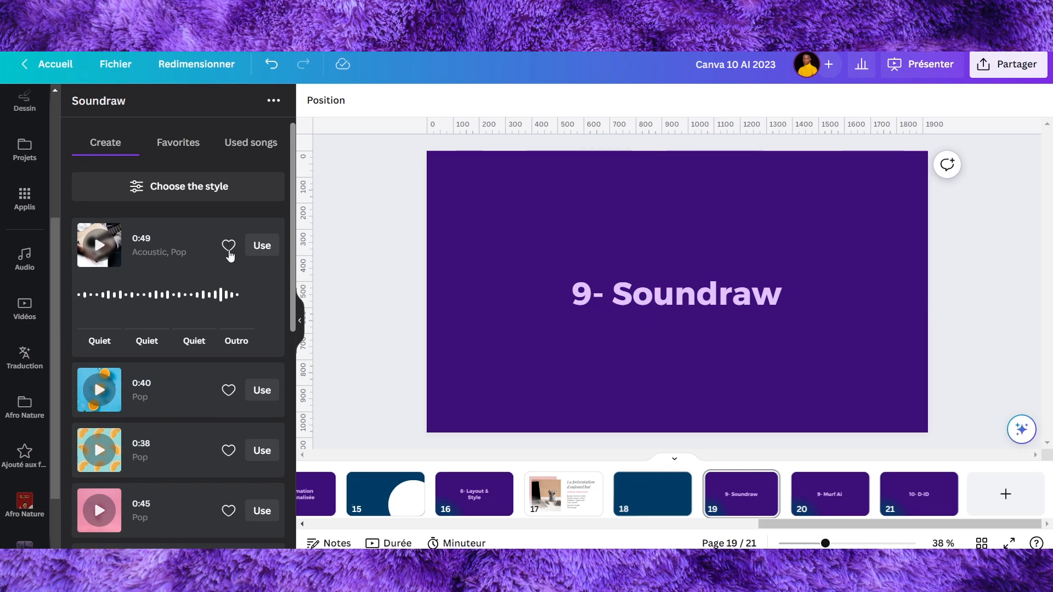
# Step: Add the 0:40 Pop song to the favorites and view the Favorites and Used songs lists
pyautogui.click(228, 390)
pyautogui.click(189, 144)
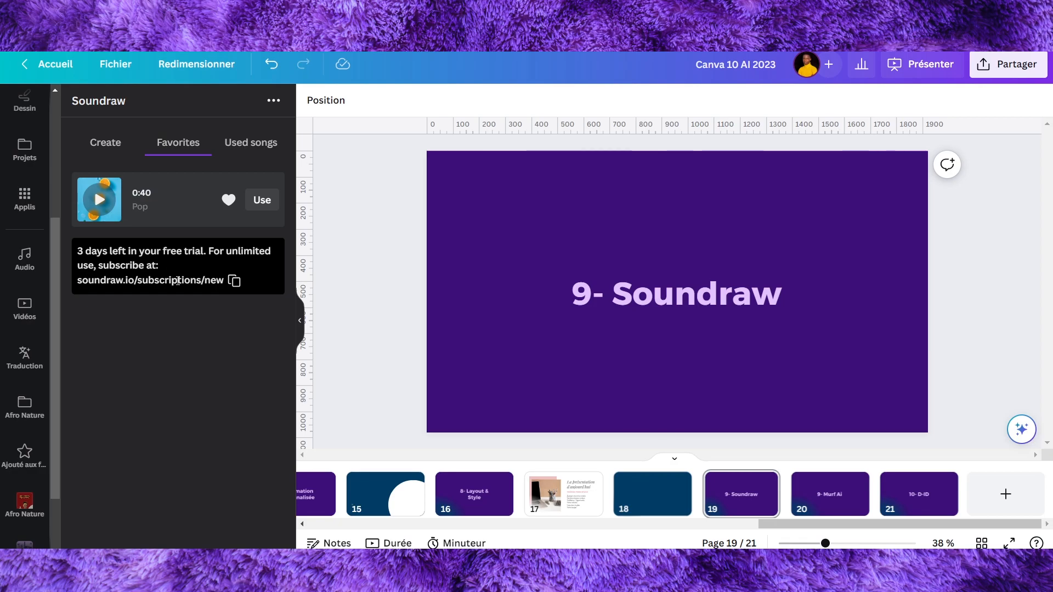
pyautogui.click(252, 145)
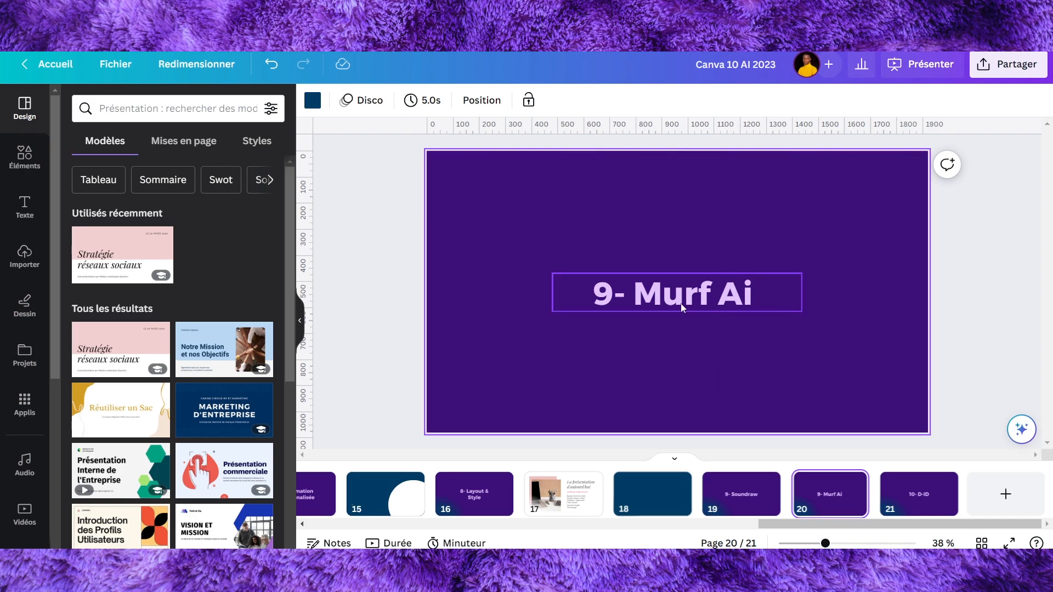
# Step: Search the apps for "murf ai" and open the Murf AI app
pyautogui.click(24, 404)
pyautogui.click(155, 108)
pyautogui.doubleClick(155, 108)
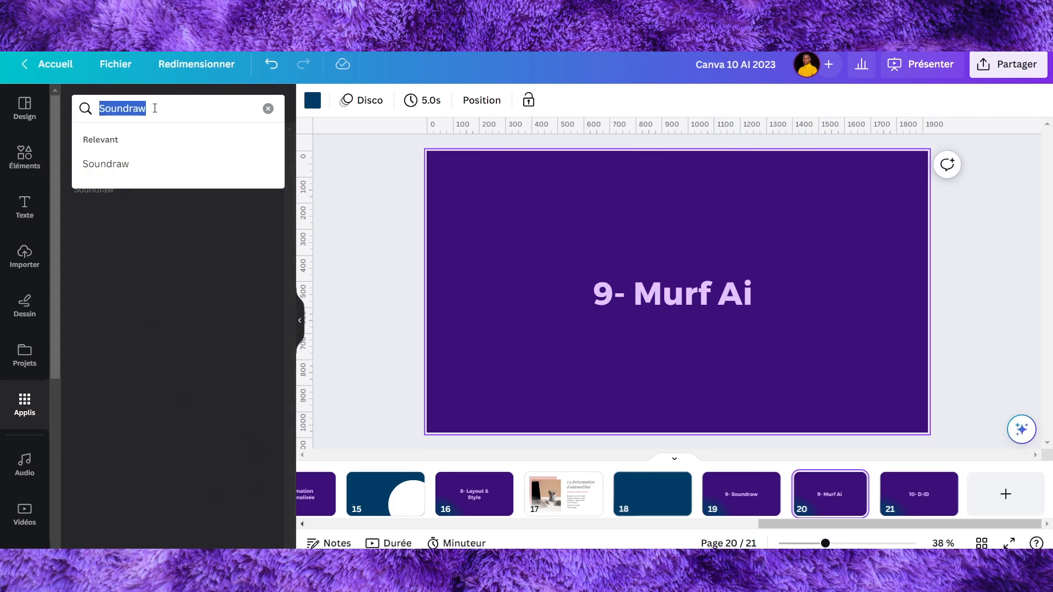
pyautogui.write('murf ai')
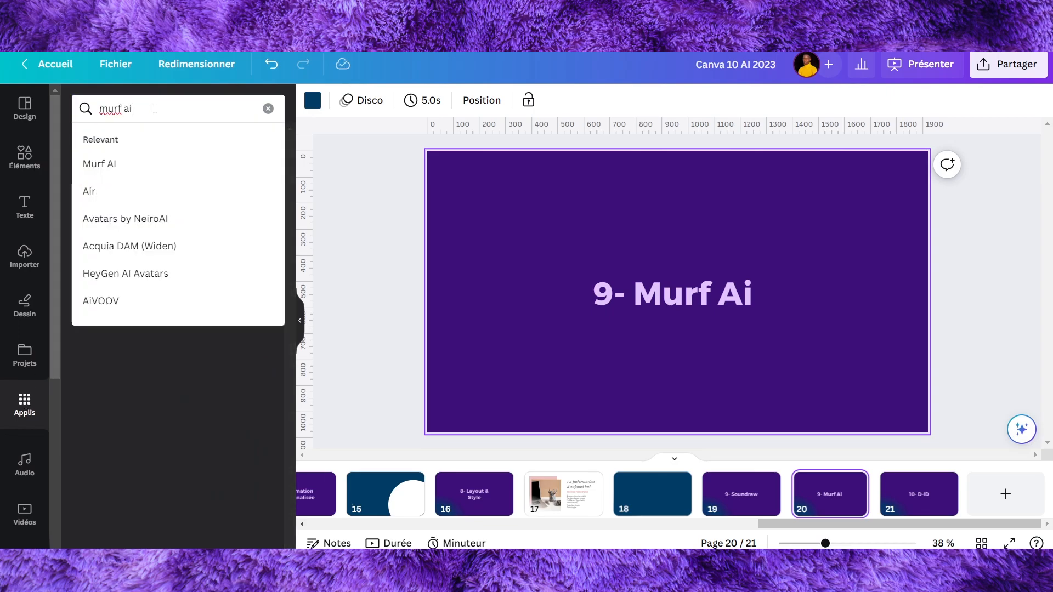
pyautogui.press('Return')
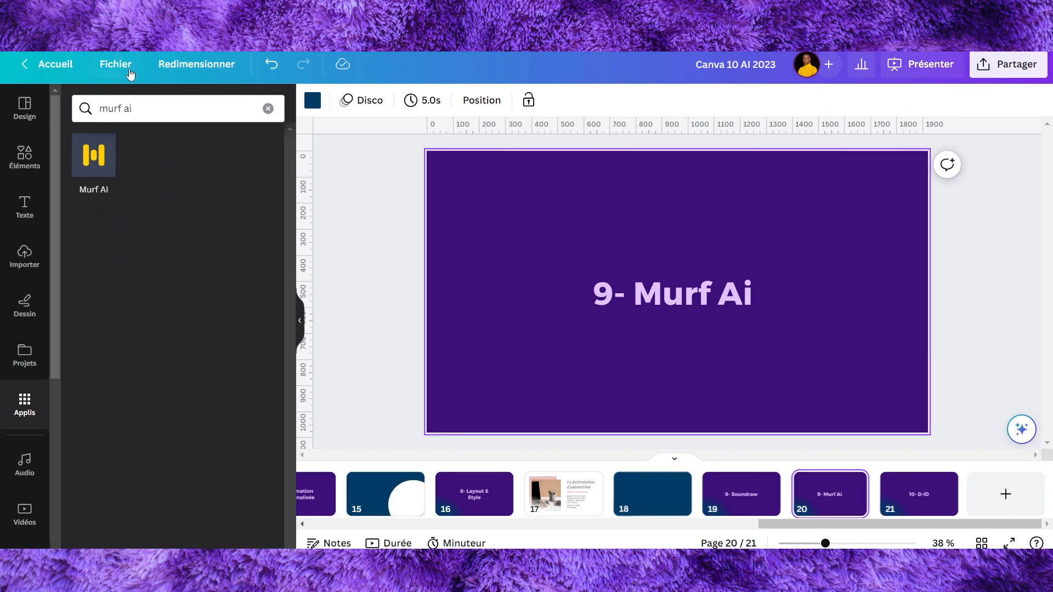
pyautogui.click(89, 158)
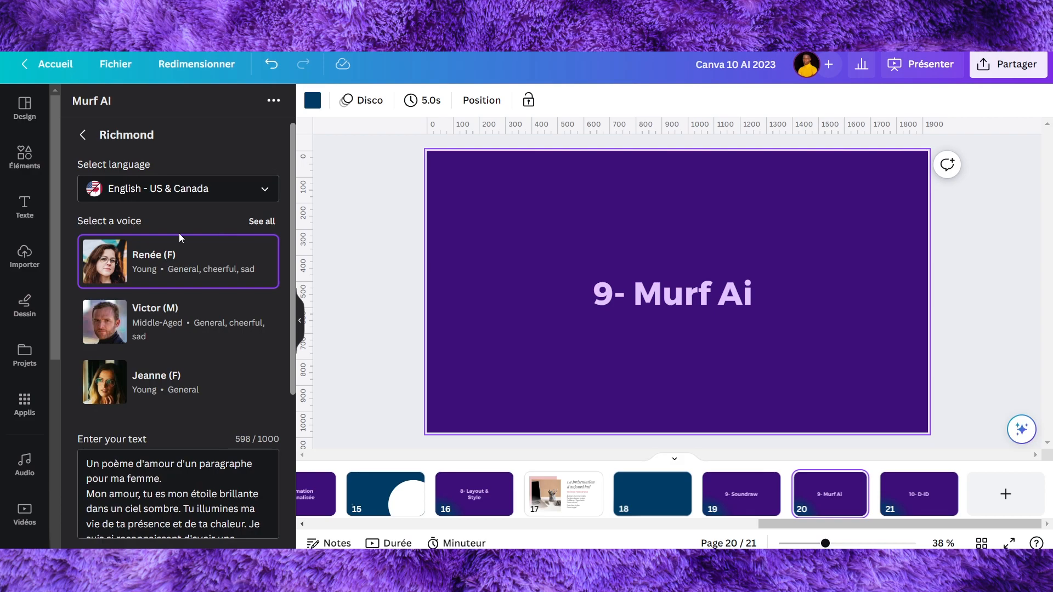
# Step: Look through Murf AI's language, voice, text, style, speed and pitch settings
pyautogui.scroll(-4, 153, 225)
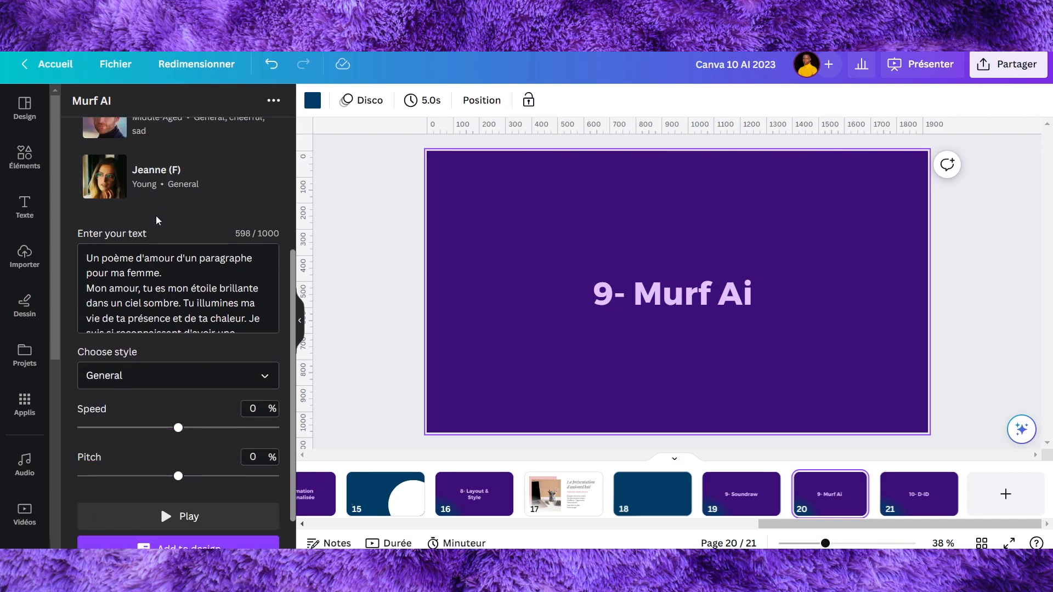
pyautogui.scroll(4, 232, 211)
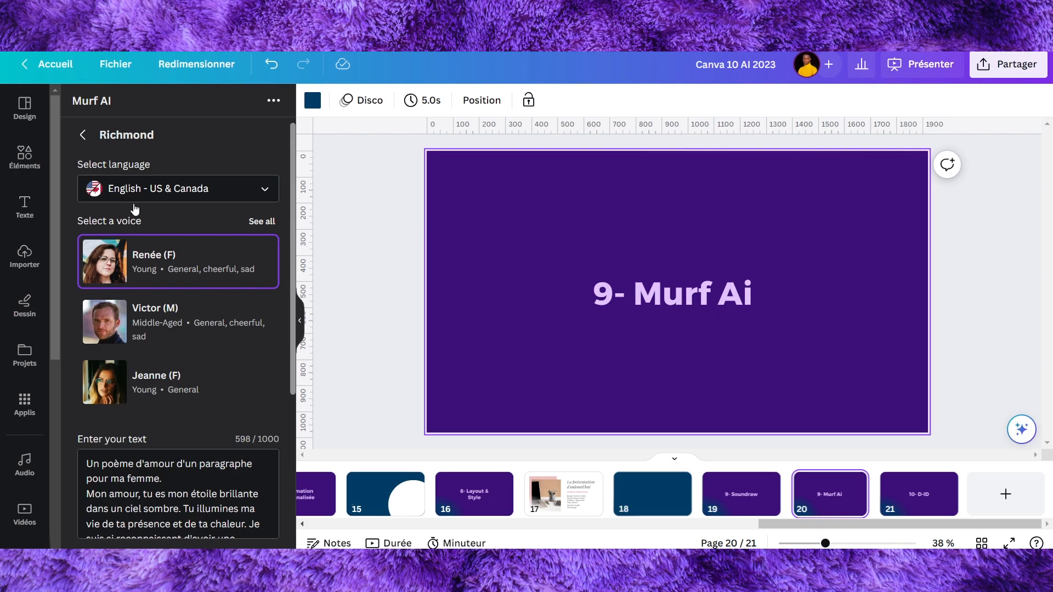
pyautogui.scroll(-1, 164, 447)
pyautogui.scroll(-3, 166, 449)
pyautogui.scroll(5, 148, 411)
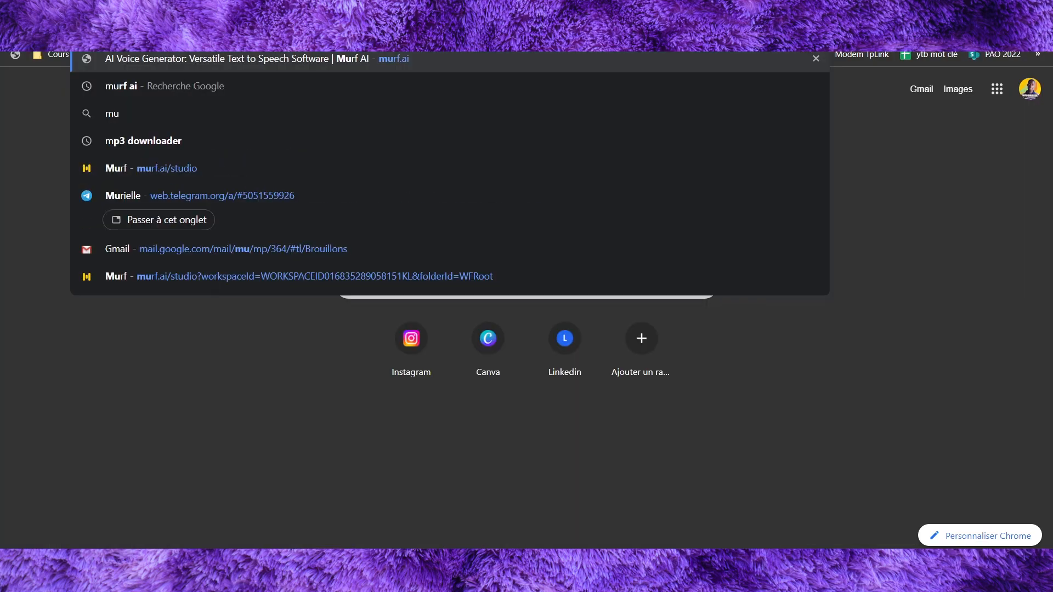
# Step: Switch to Chrome and look up "murf ai"
pyautogui.write('rf ai')
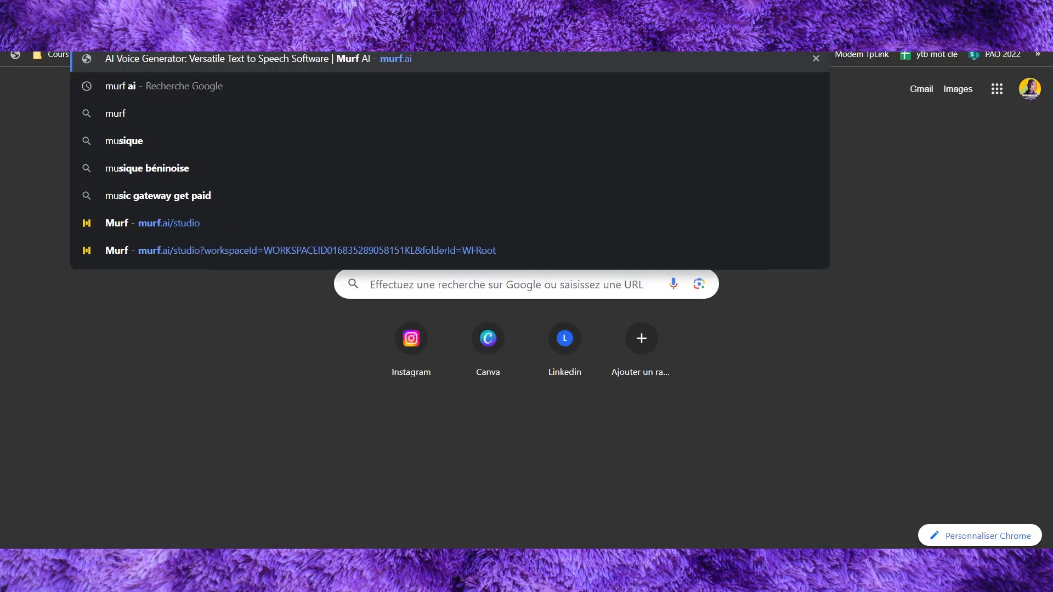
pyautogui.press('Return')
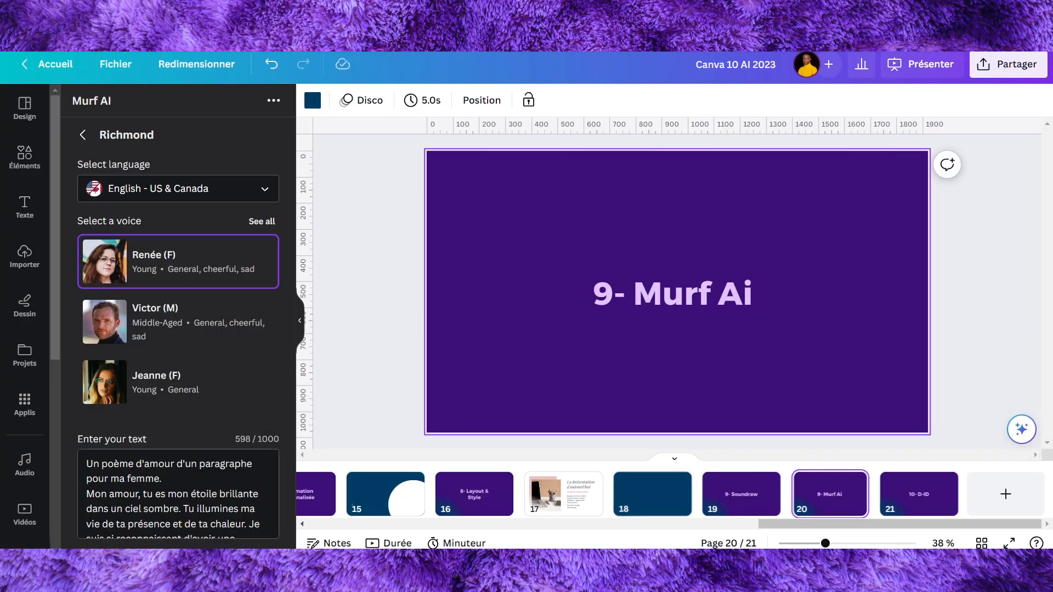
# Step: Switch back to Canva and set the Murf AI voice language to French - France
pyautogui.scroll(-5, 165, 314)
pyautogui.scroll(-2, 164, 313)
pyautogui.scroll(6, 193, 356)
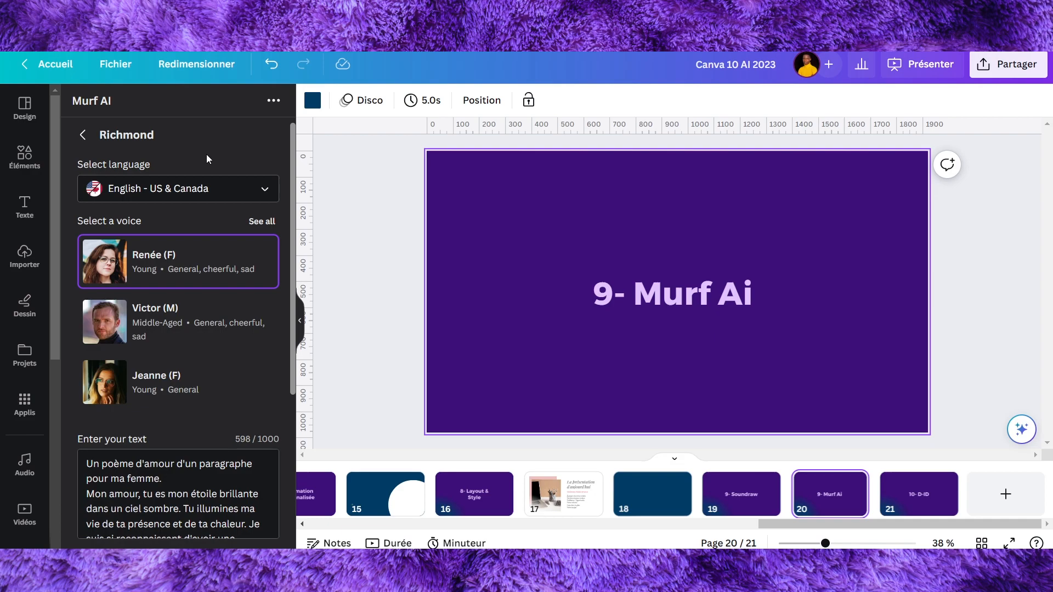
pyautogui.scroll(-5, 235, 269)
pyautogui.scroll(10, 261, 170)
pyautogui.click(193, 190)
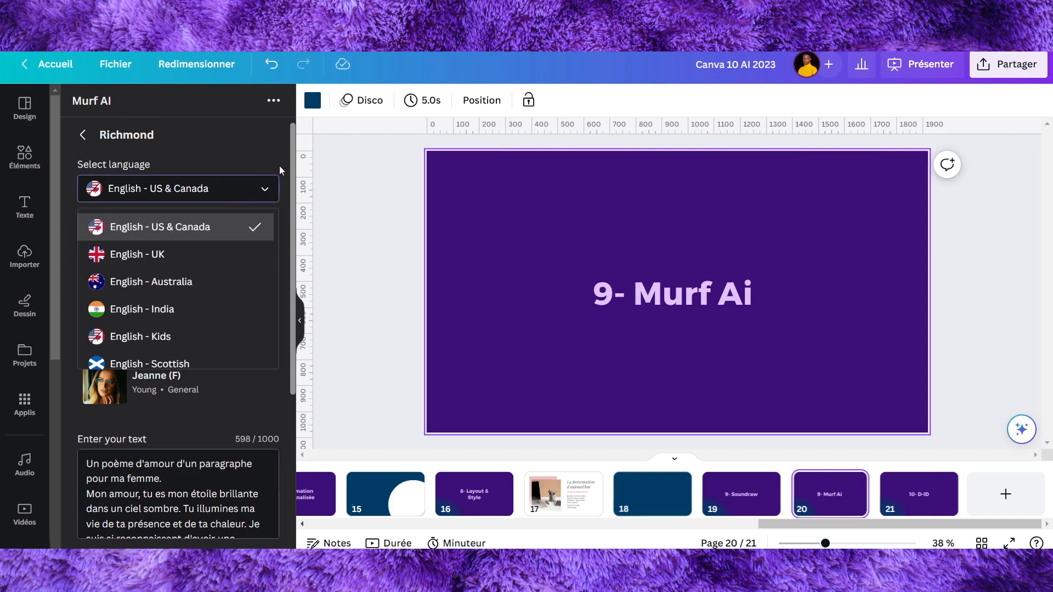
pyautogui.scroll(-15, 195, 280)
pyautogui.scroll(15, 199, 280)
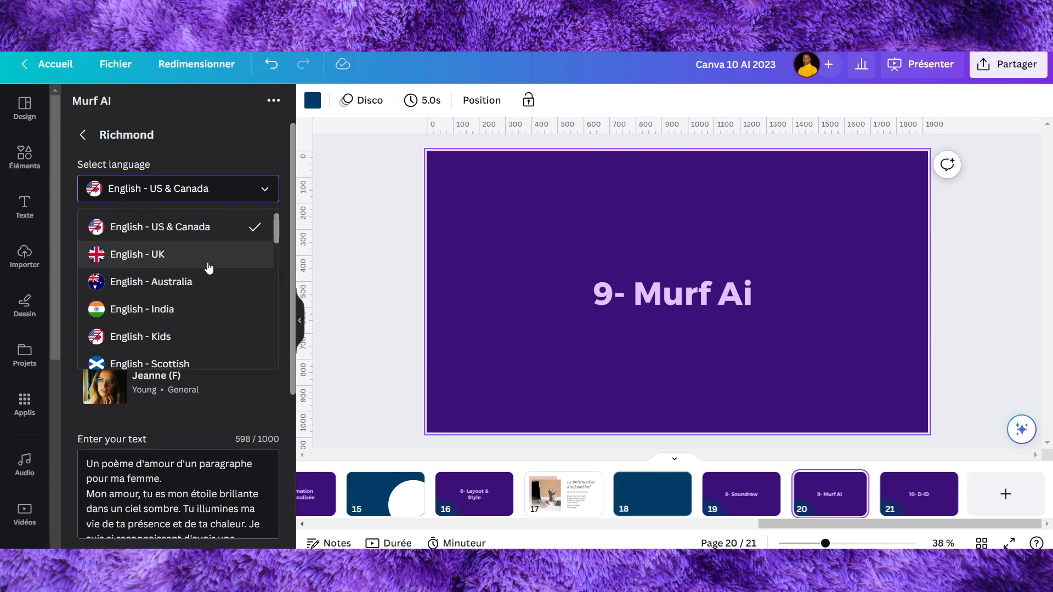
pyautogui.scroll(-10, 204, 269)
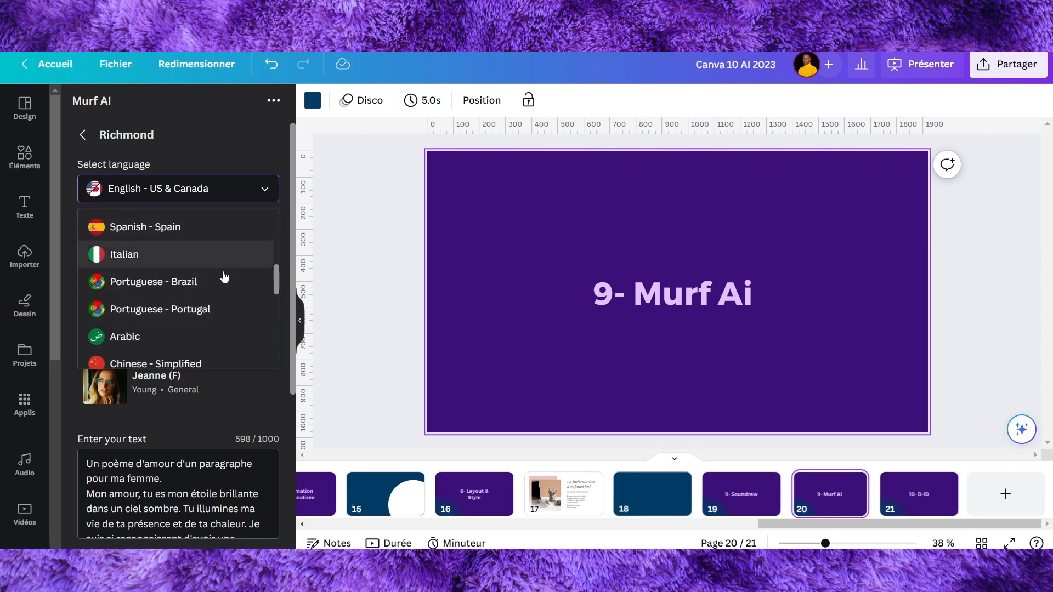
pyautogui.scroll(5, 236, 271)
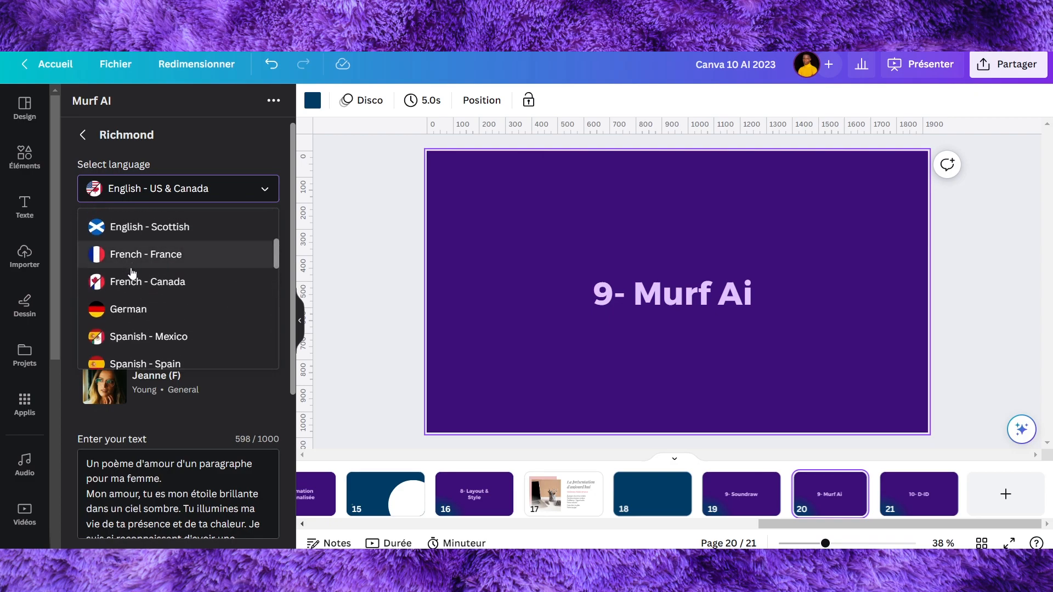
pyautogui.click(190, 256)
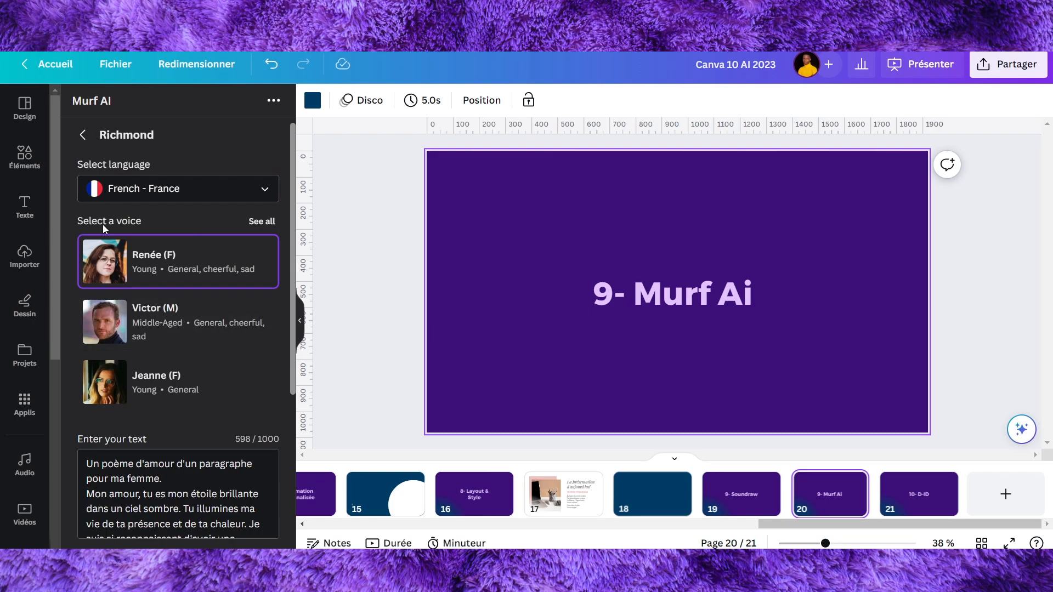
# Step: Review the love poem entered as voiceover text and the available voice styles, keeping General
pyautogui.scroll(-1, 103, 225)
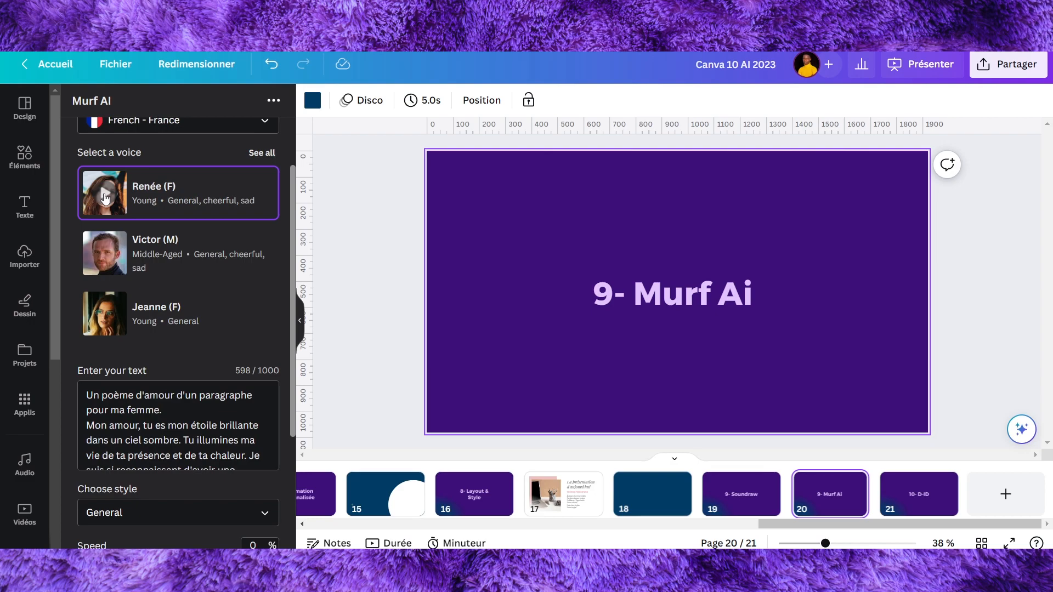
pyautogui.scroll(-2, 258, 298)
pyautogui.scroll(-5, 225, 359)
pyautogui.scroll(-3, 268, 316)
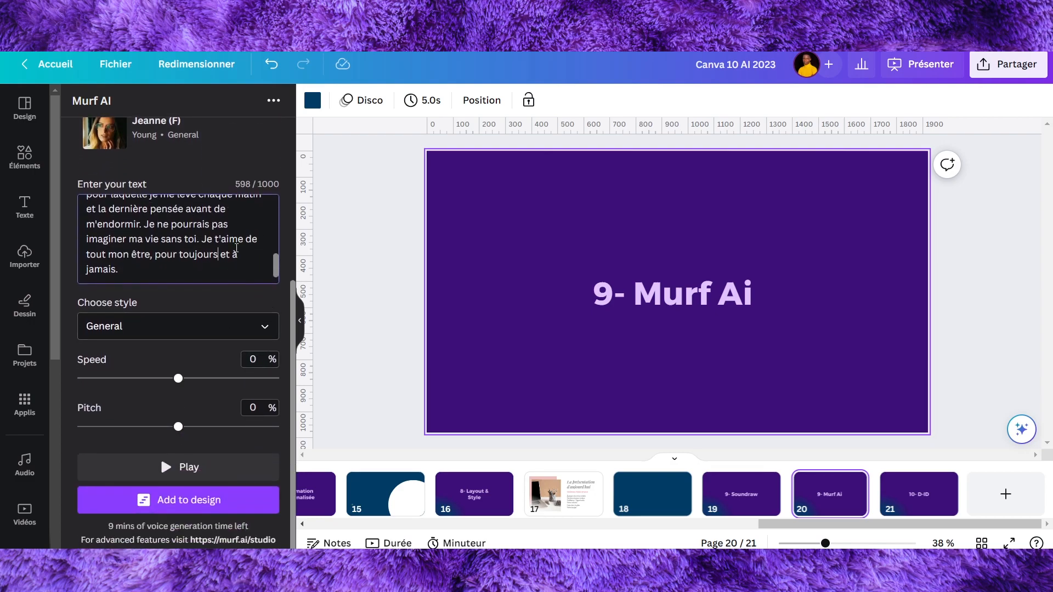
pyautogui.scroll(5, 237, 244)
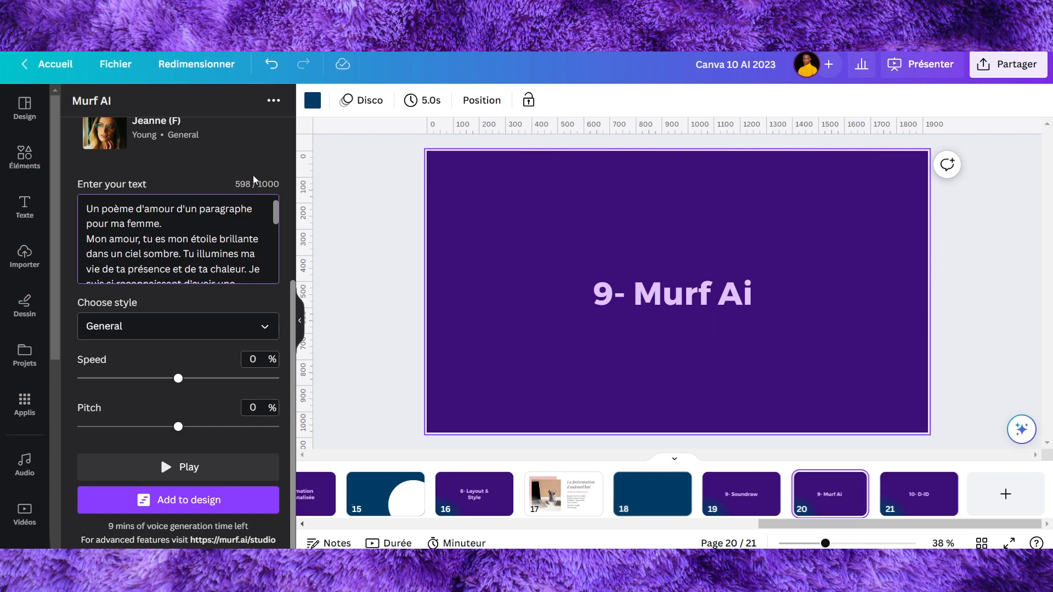
pyautogui.scroll(-5, 251, 235)
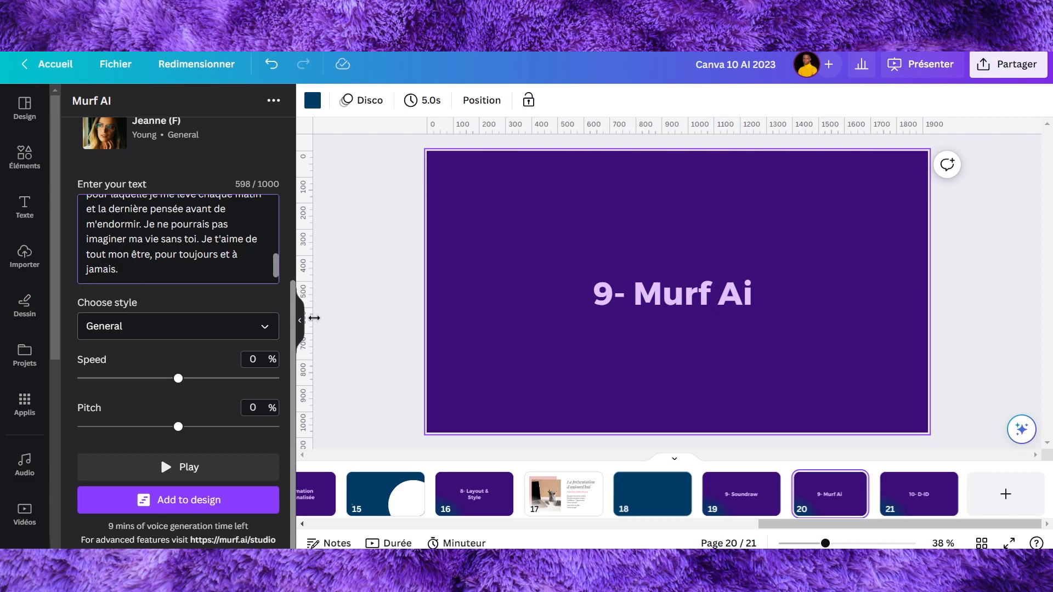
pyautogui.click(199, 336)
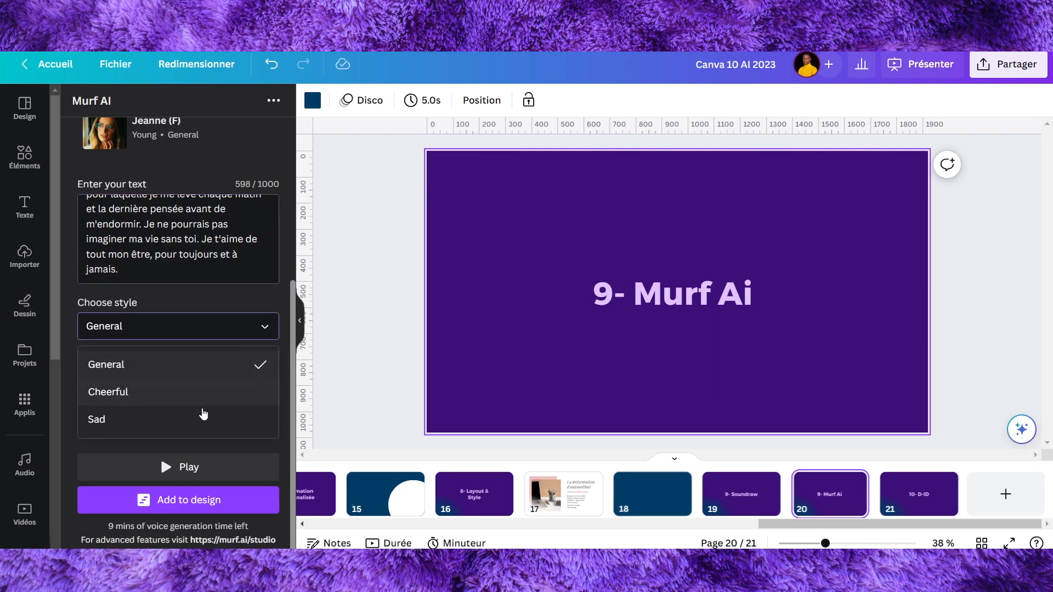
pyautogui.click(247, 291)
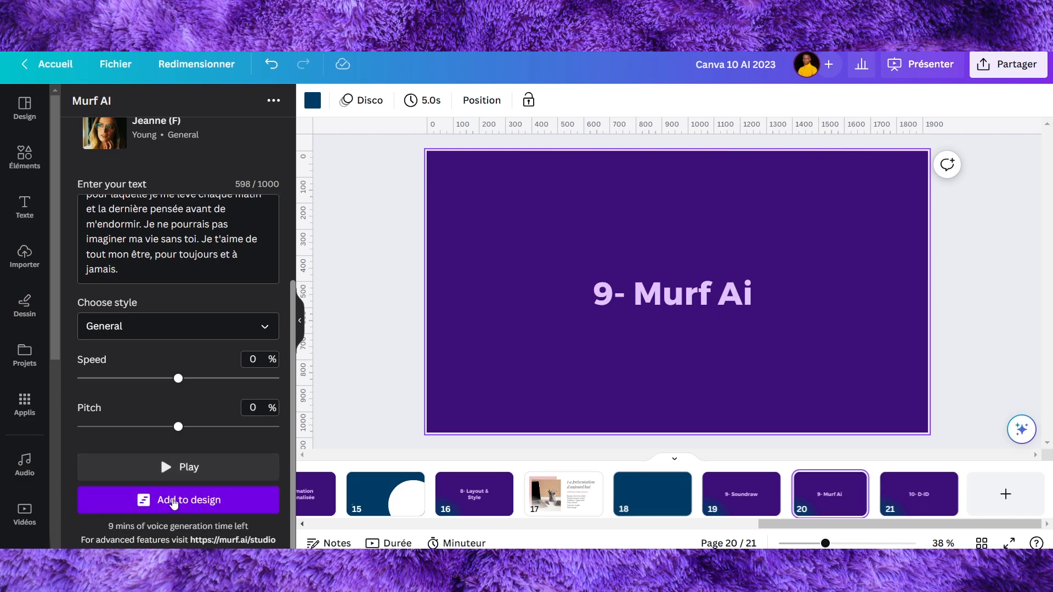
# Step: Play the French voiceover of the poem with Renée's voice, follow along in the text and stop the playback
pyautogui.scroll(5, 185, 307)
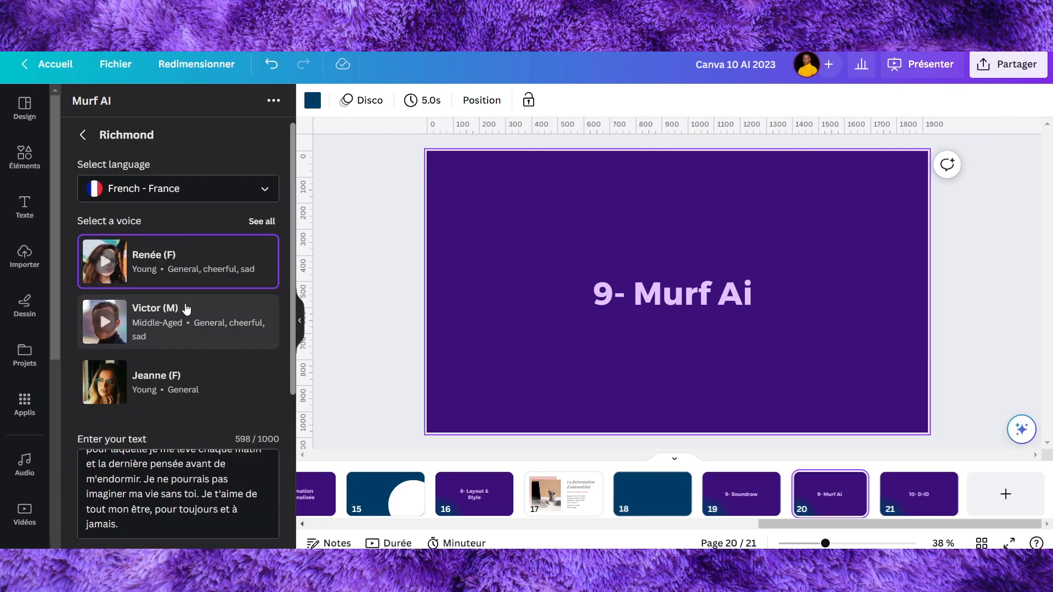
pyautogui.scroll(-2, 186, 303)
pyautogui.scroll(-2, 186, 302)
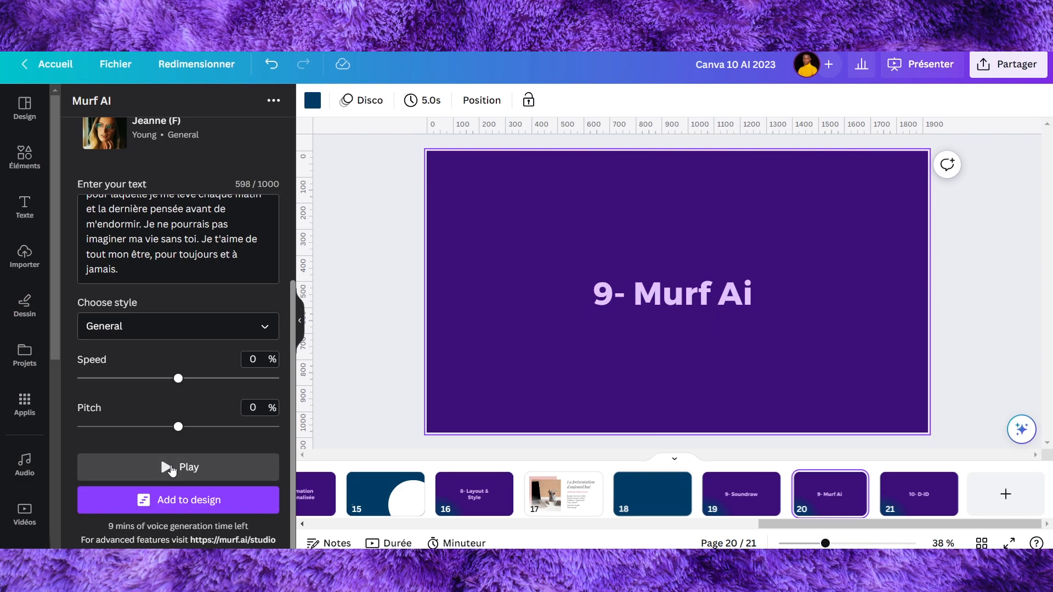
pyautogui.scroll(3, 179, 238)
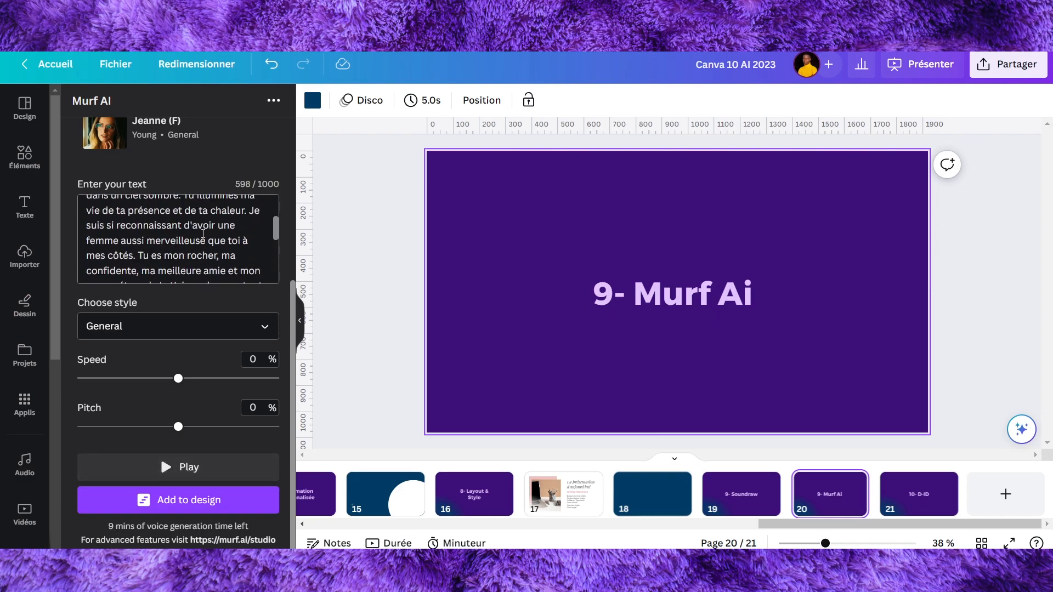
pyautogui.click(159, 482)
pyautogui.scroll(1, 220, 259)
pyautogui.scroll(3, 220, 259)
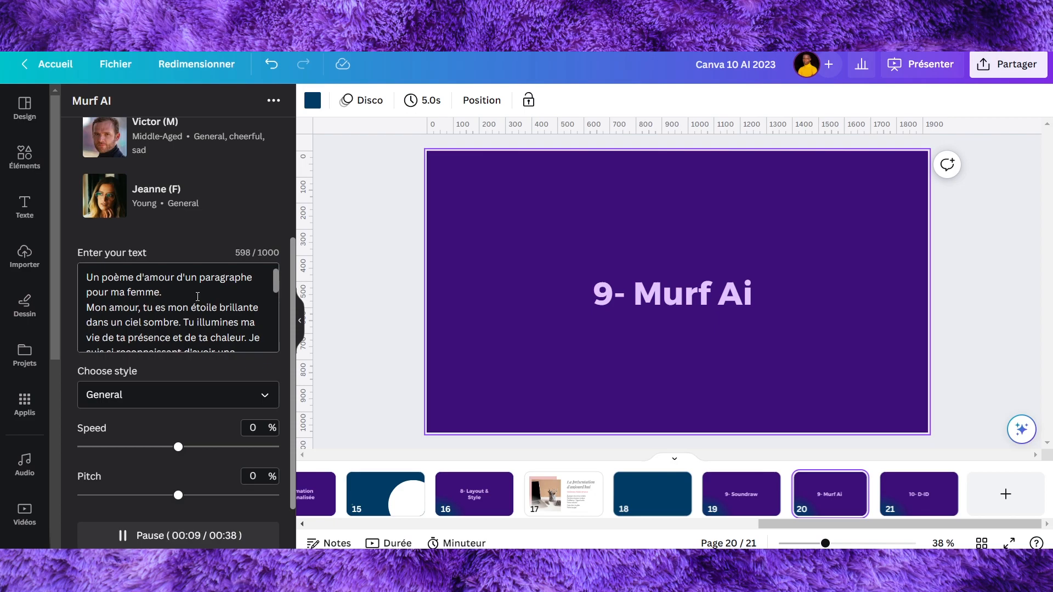
pyautogui.scroll(-2, 197, 295)
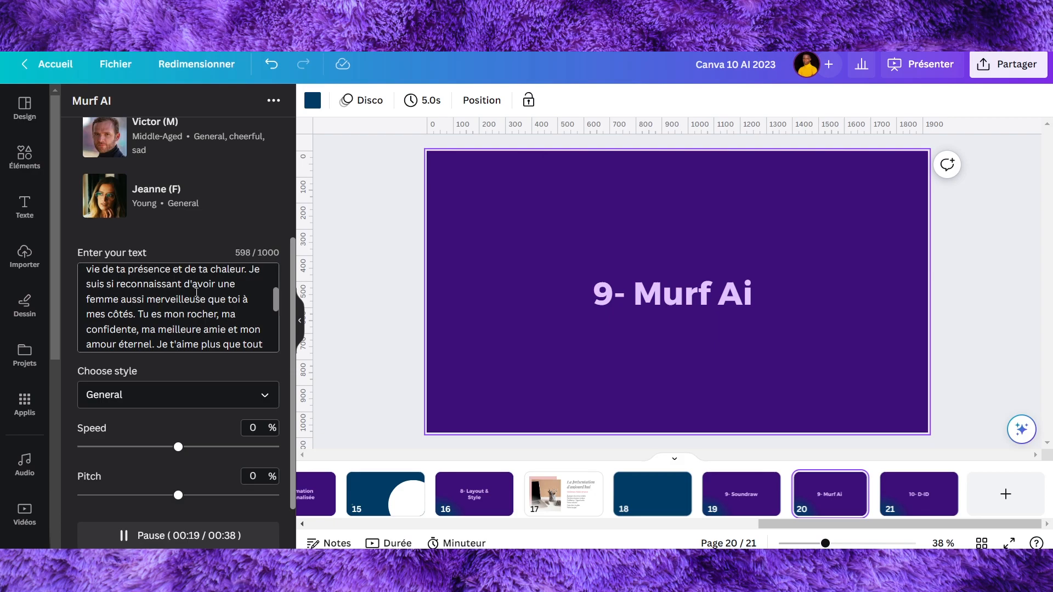
pyautogui.scroll(-2, 196, 292)
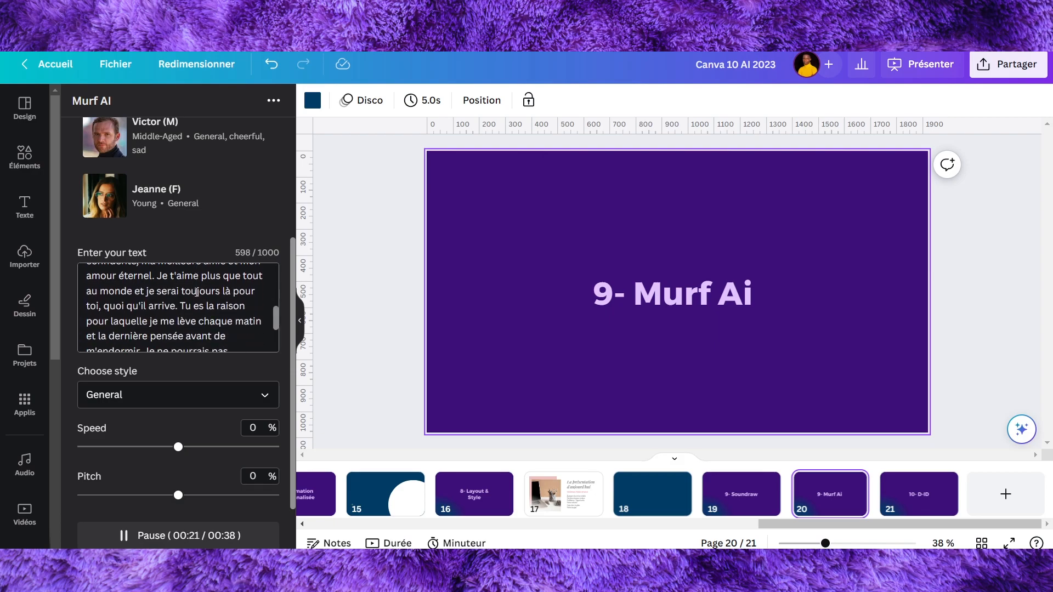
pyautogui.click(145, 536)
pyautogui.scroll(5, 212, 295)
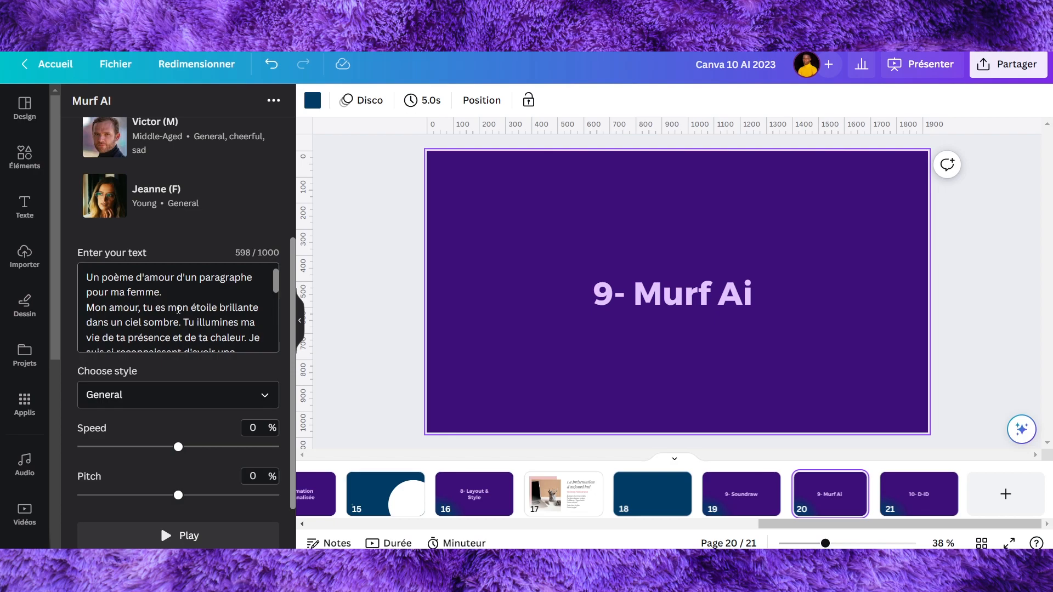
pyautogui.scroll(3, 280, 306)
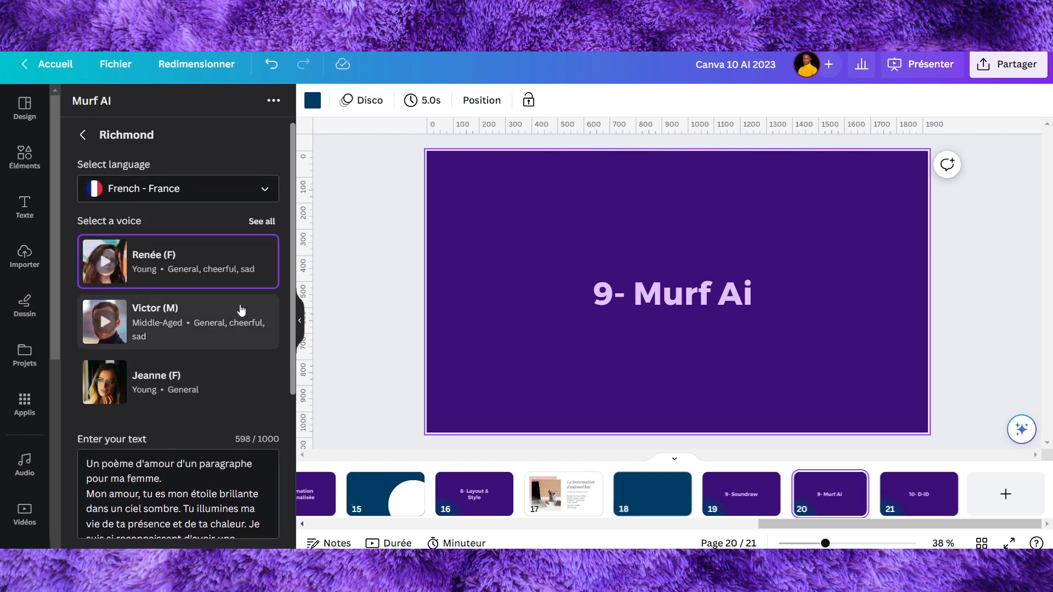
# Step: Add Renée's French voiceover to slide 20 and look at the file options of 1693758191430.mp3 in the uploaded audio
pyautogui.scroll(-5, 241, 310)
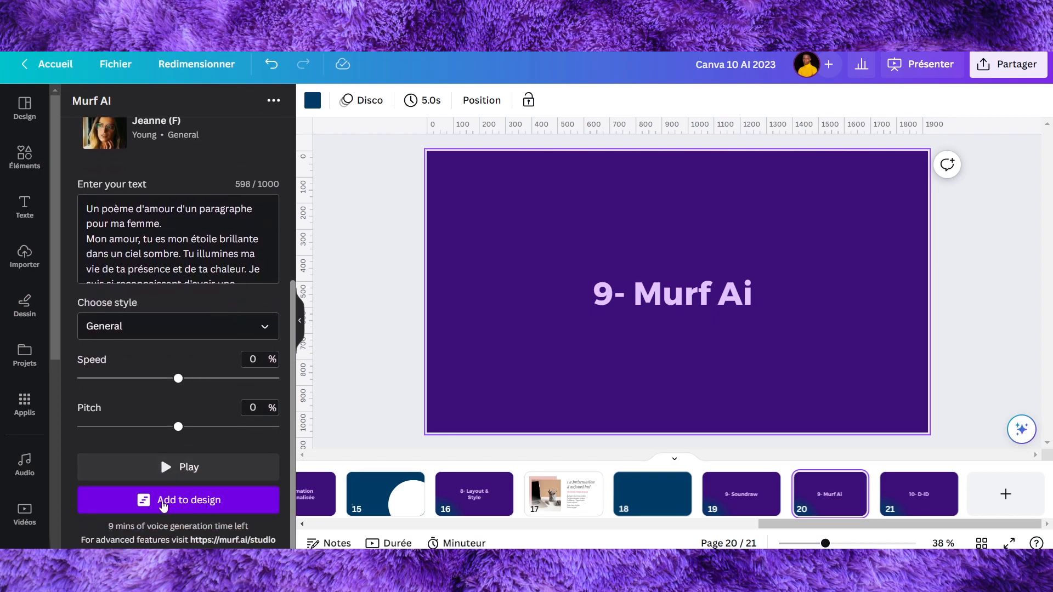
pyautogui.click(193, 499)
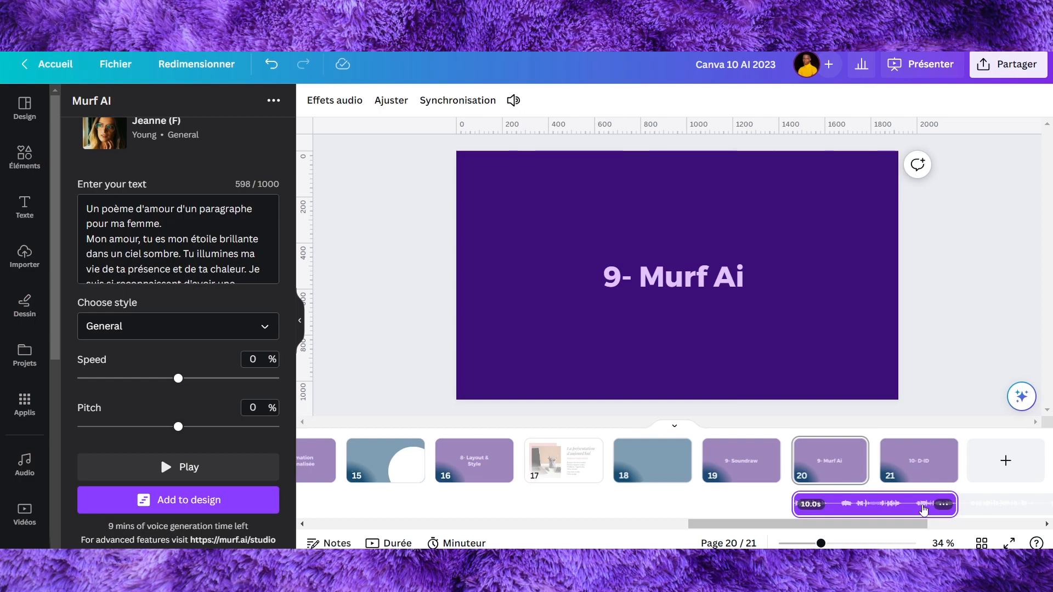
pyautogui.click(24, 256)
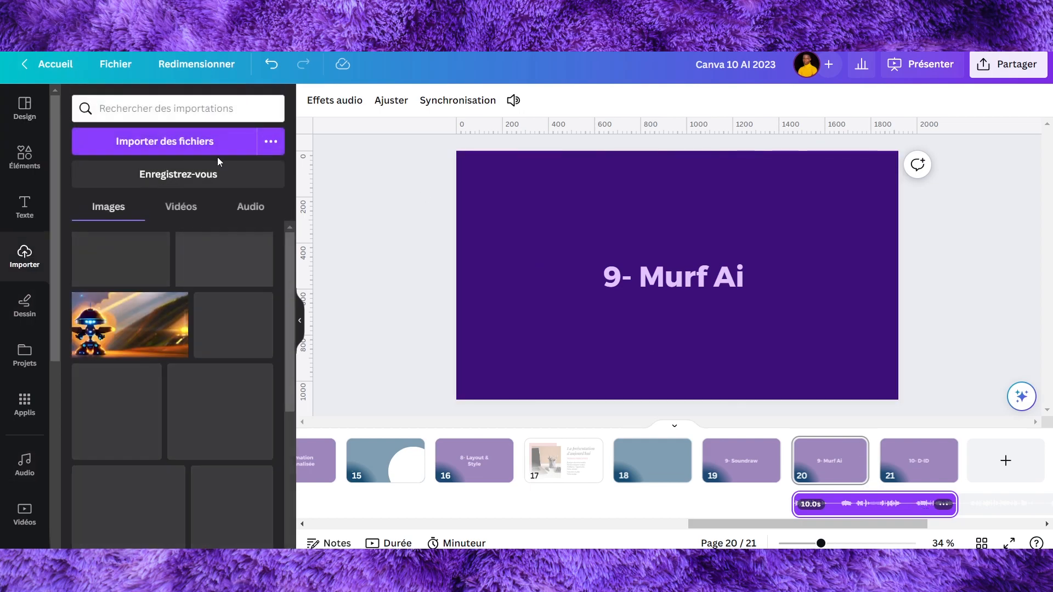
pyautogui.click(250, 206)
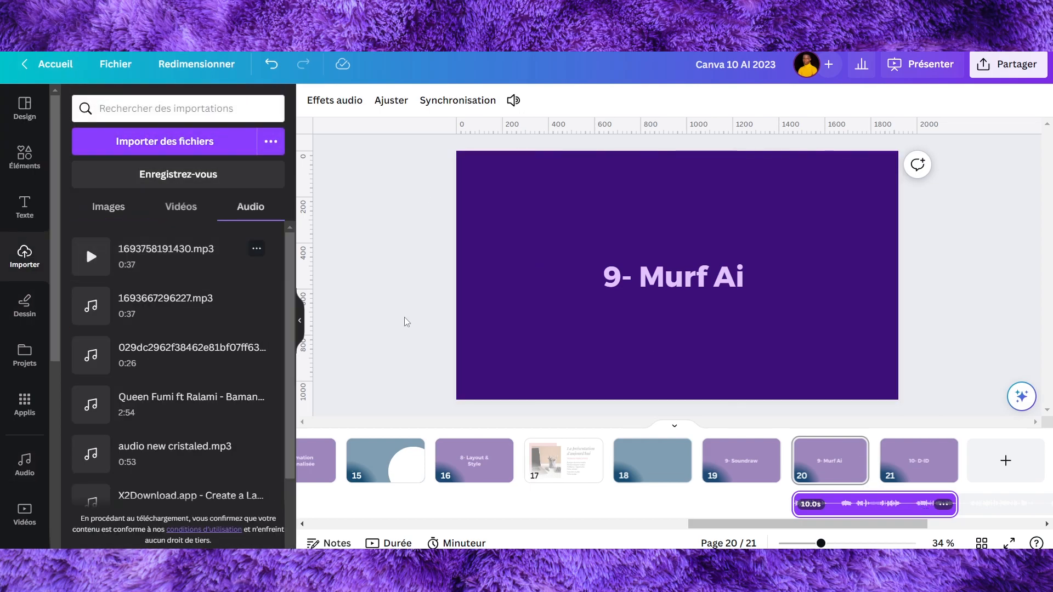
pyautogui.click(256, 248)
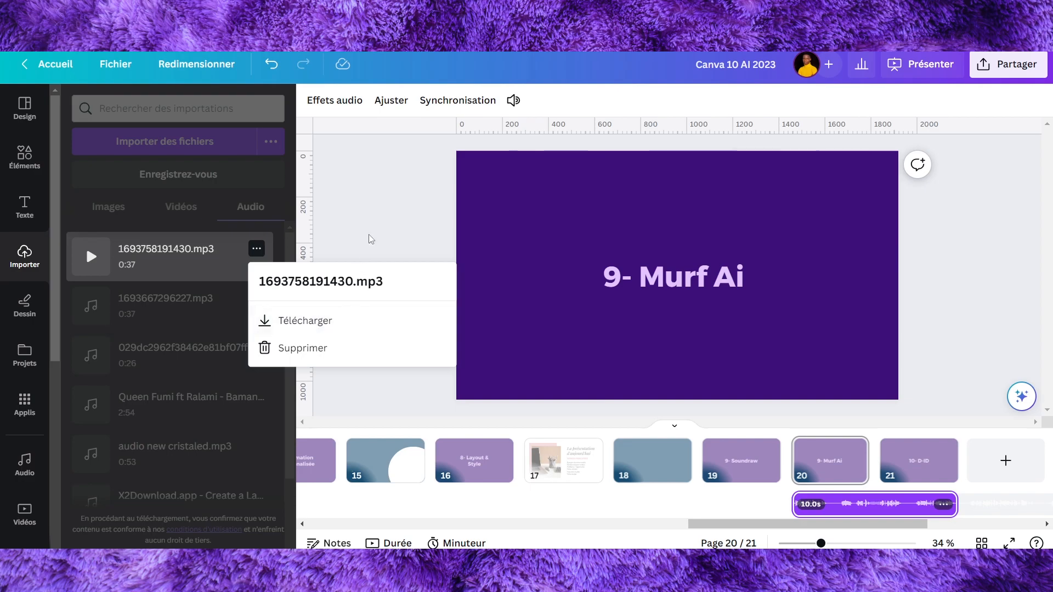
pyautogui.click(373, 199)
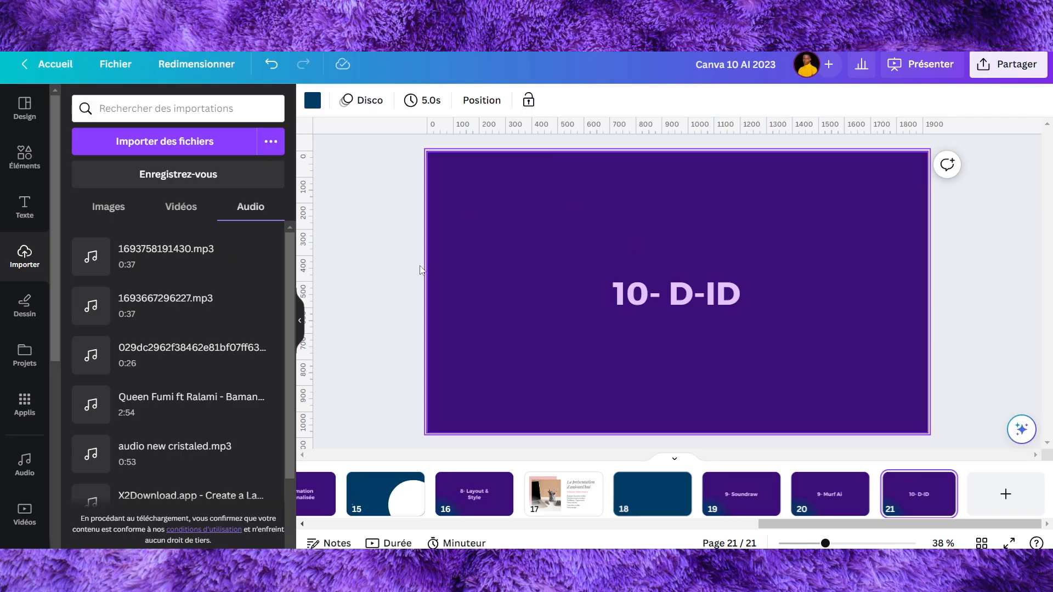
pyautogui.click(353, 242)
pyautogui.click(30, 214)
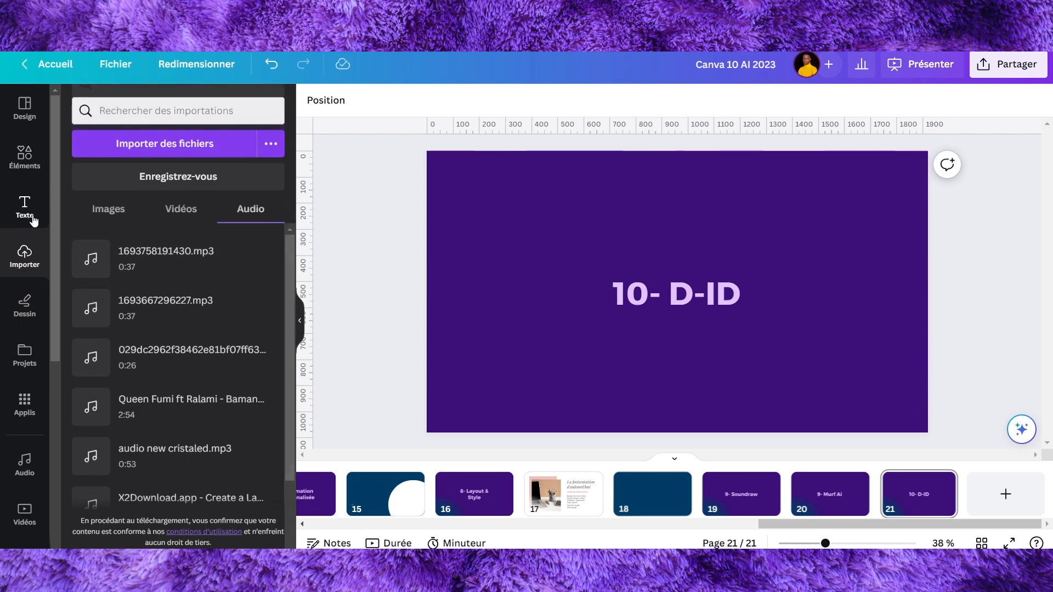
pyautogui.click(22, 166)
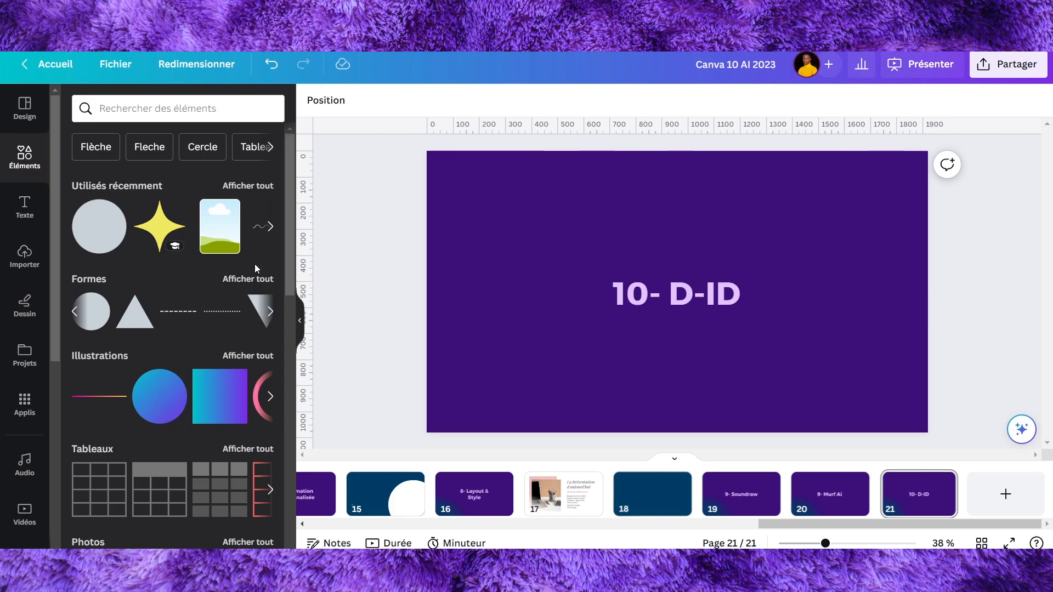
pyautogui.scroll(-4, 255, 263)
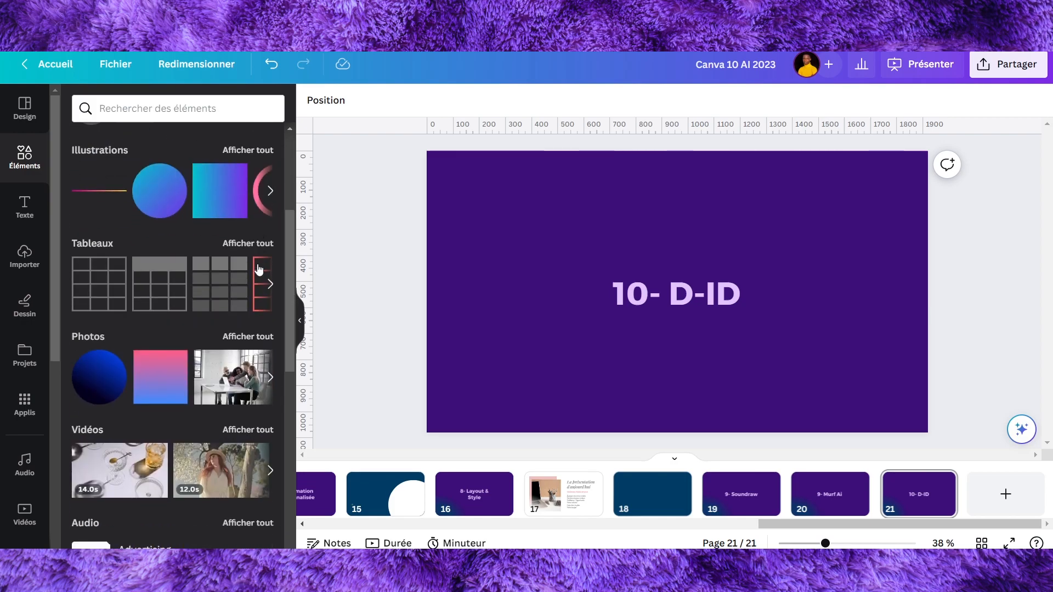
pyautogui.scroll(4, 217, 296)
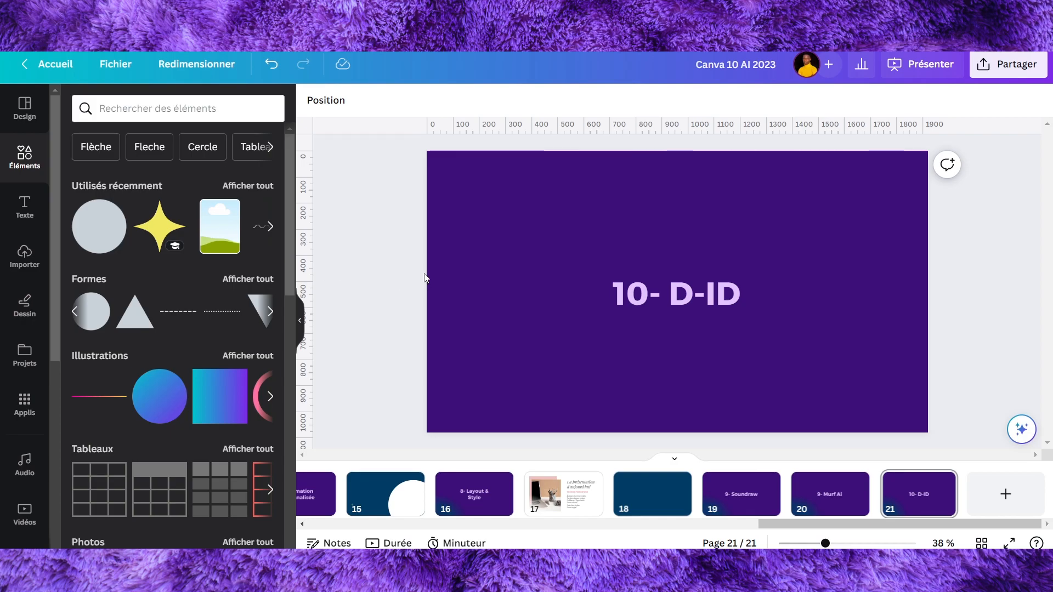
# Step: Search the app library for "d-id" and open the D-ID AI Presenters app
pyautogui.scroll(-5, 25, 208)
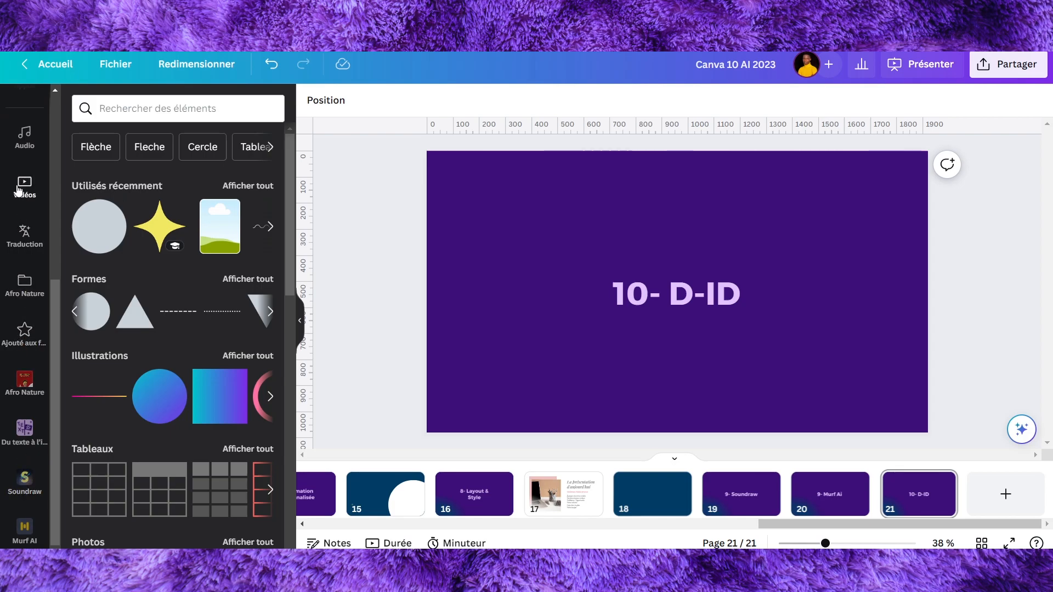
pyautogui.scroll(4, 18, 241)
pyautogui.click(25, 282)
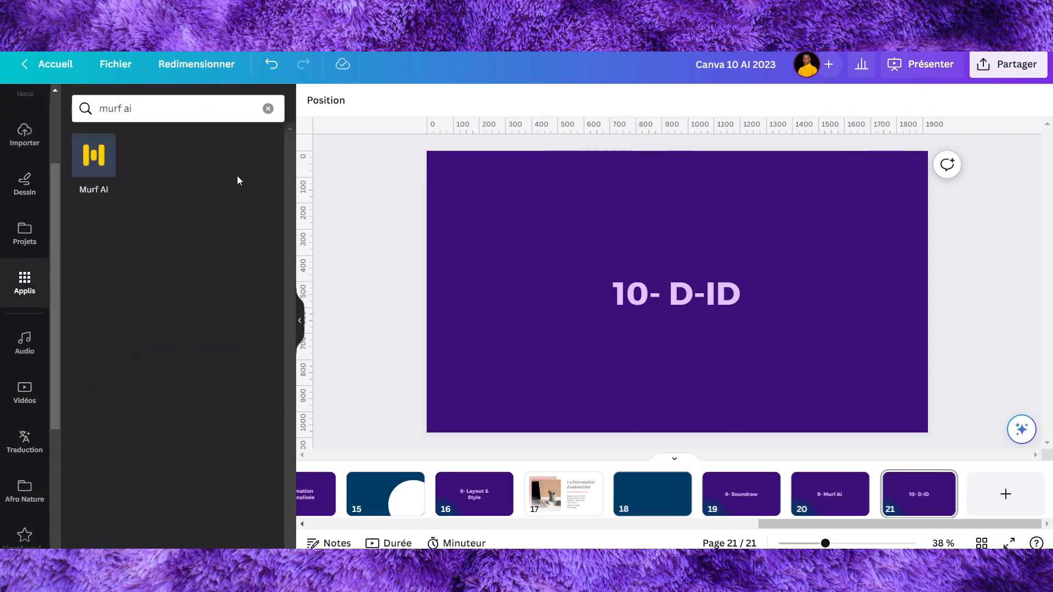
pyautogui.click(268, 109)
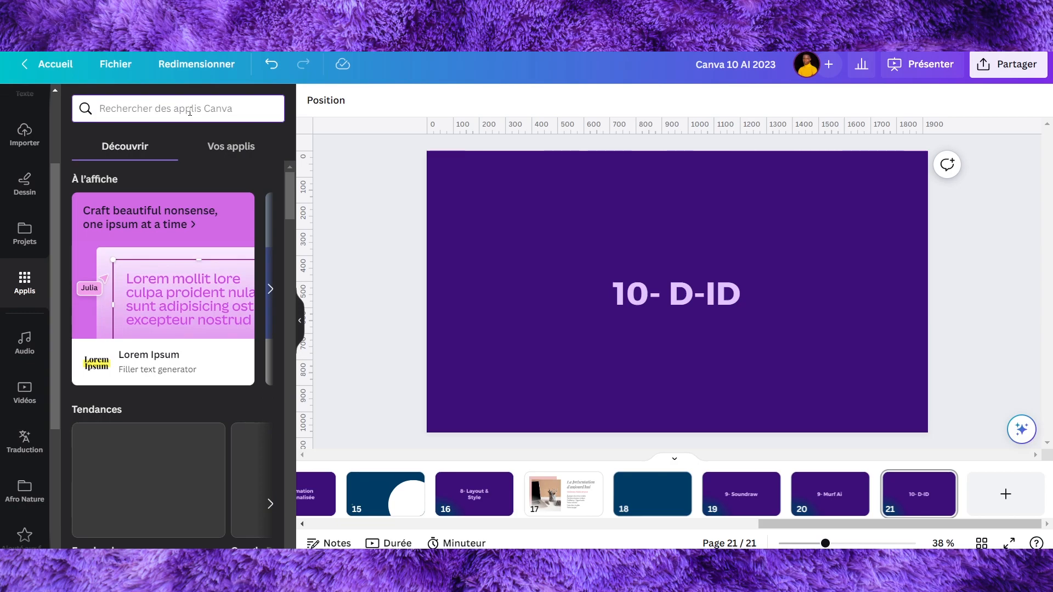
pyautogui.write('d')
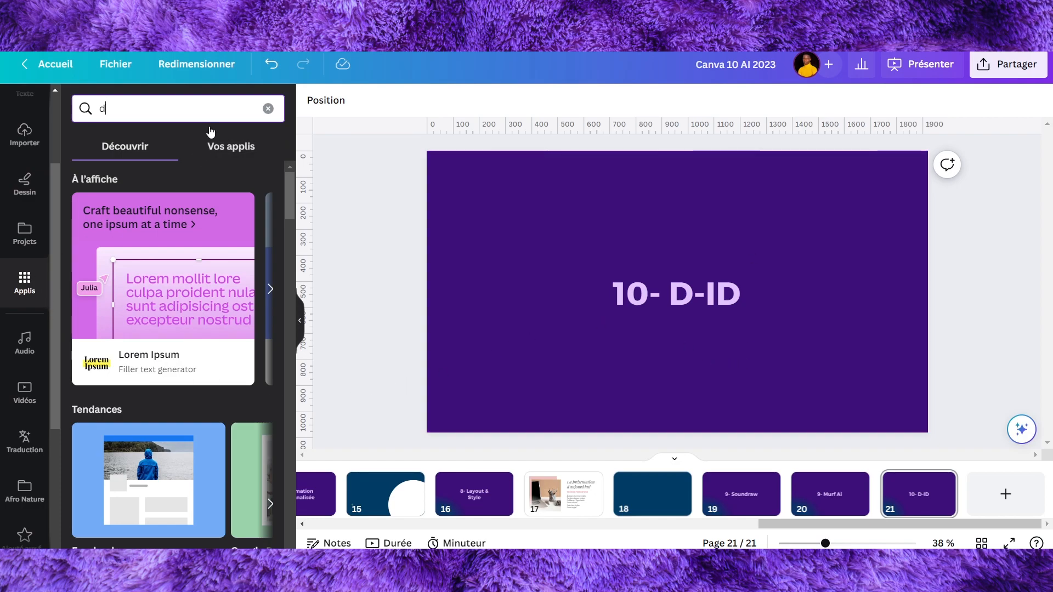
pyautogui.write('-o')
pyautogui.write('d')
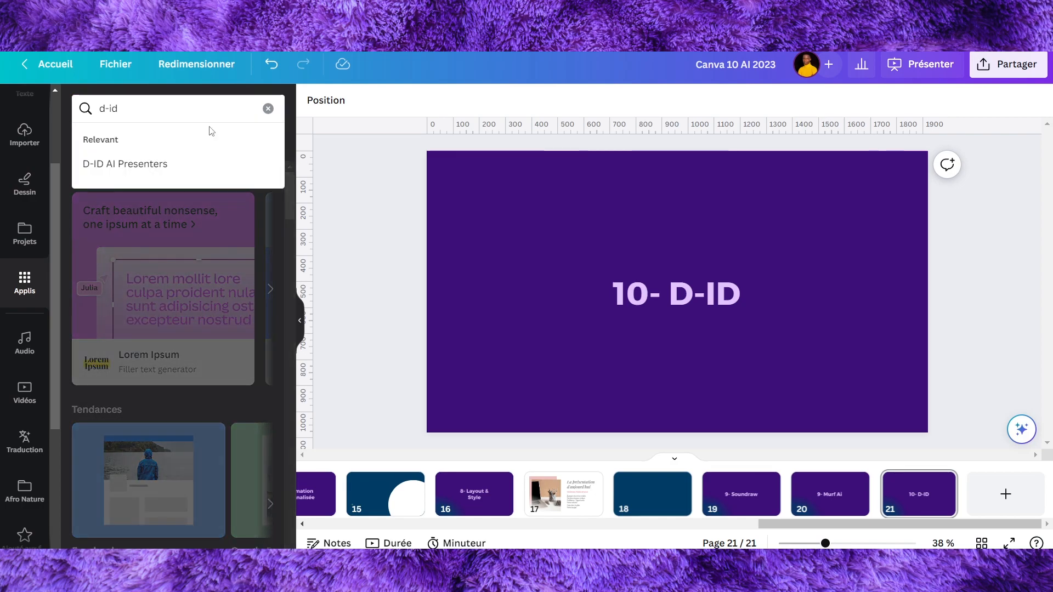
pyautogui.click(184, 165)
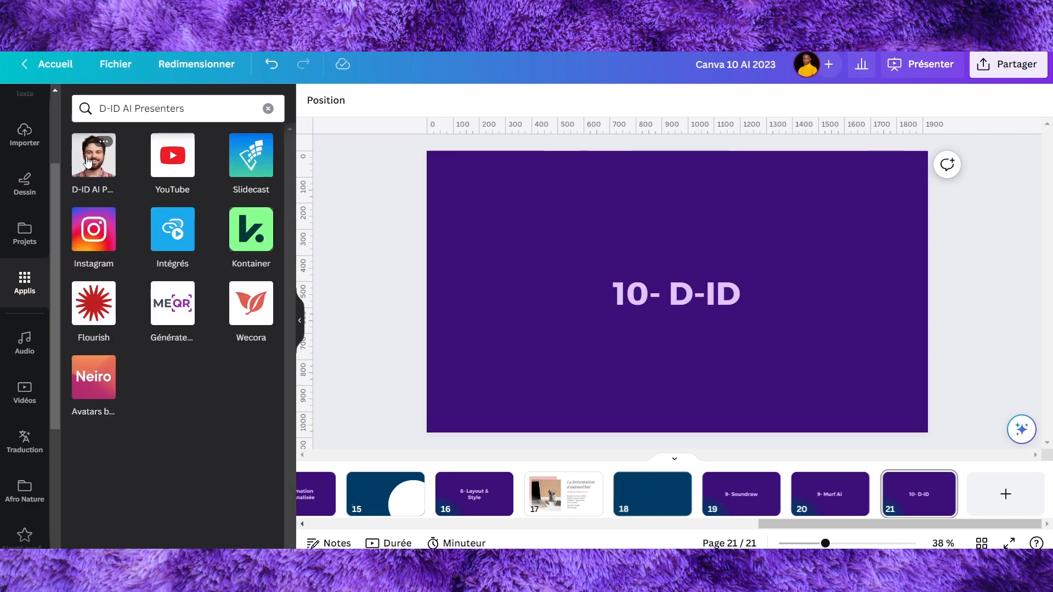
pyautogui.click(79, 190)
pyautogui.scroll(-3, 220, 434)
pyautogui.click(197, 480)
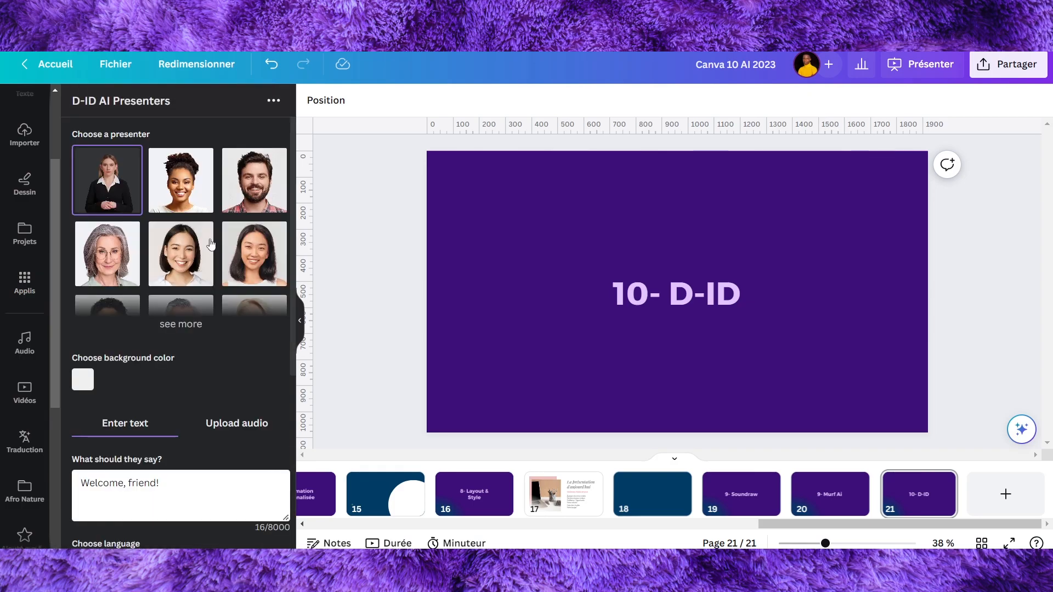
# Step: Examine the D-ID presenter choices, background color, text and audio input, language, voice, style and generation options
pyautogui.scroll(-3, 181, 168)
pyautogui.scroll(3, 181, 167)
pyautogui.scroll(-3, 235, 271)
pyautogui.scroll(2, 165, 264)
pyautogui.scroll(-2, 178, 335)
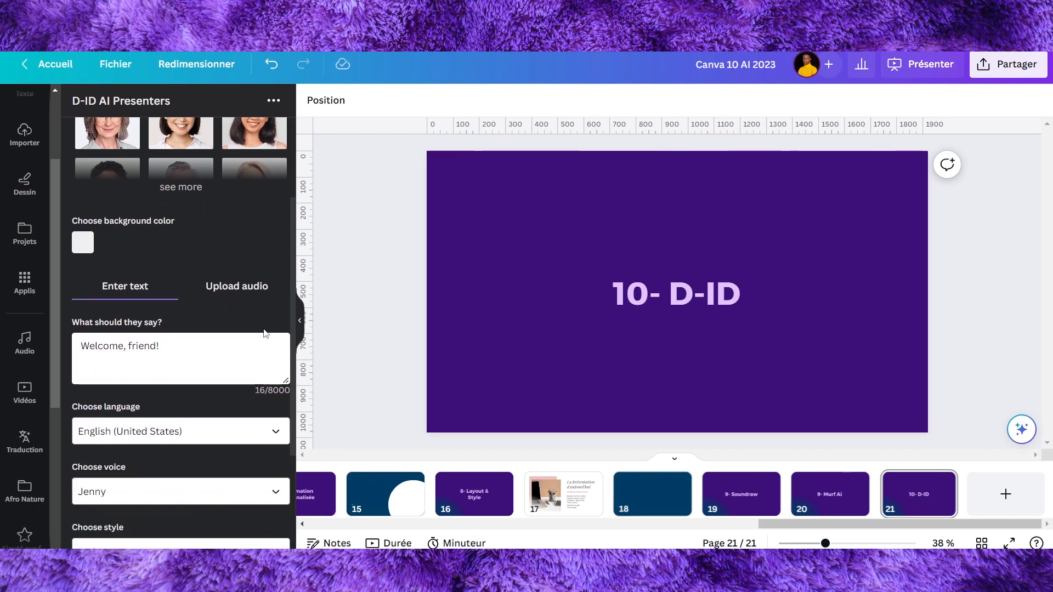
pyautogui.scroll(-1, 268, 271)
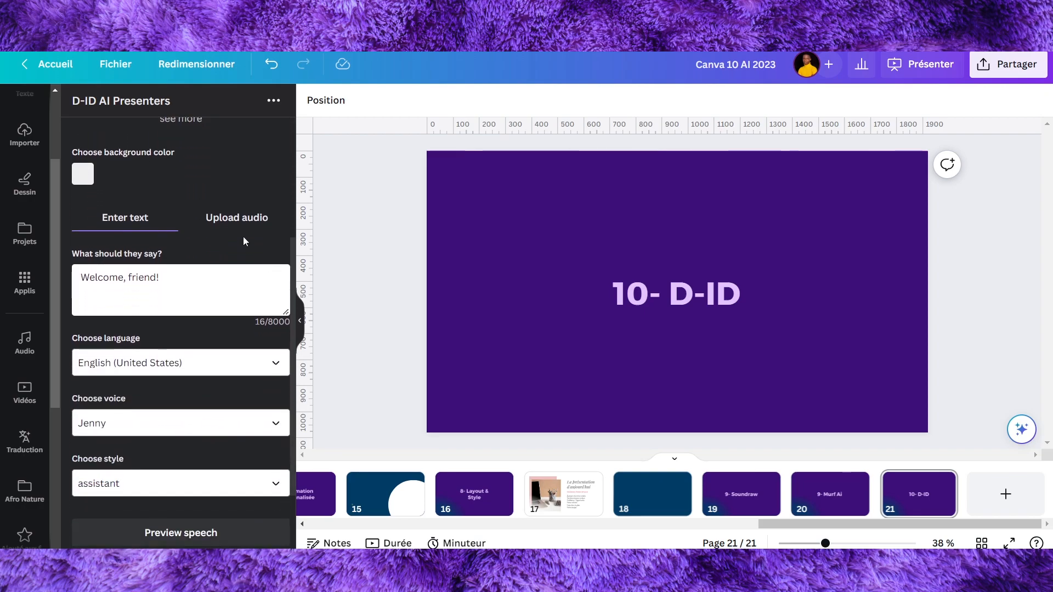
pyautogui.click(239, 224)
pyautogui.click(116, 321)
pyautogui.scroll(-3, 116, 322)
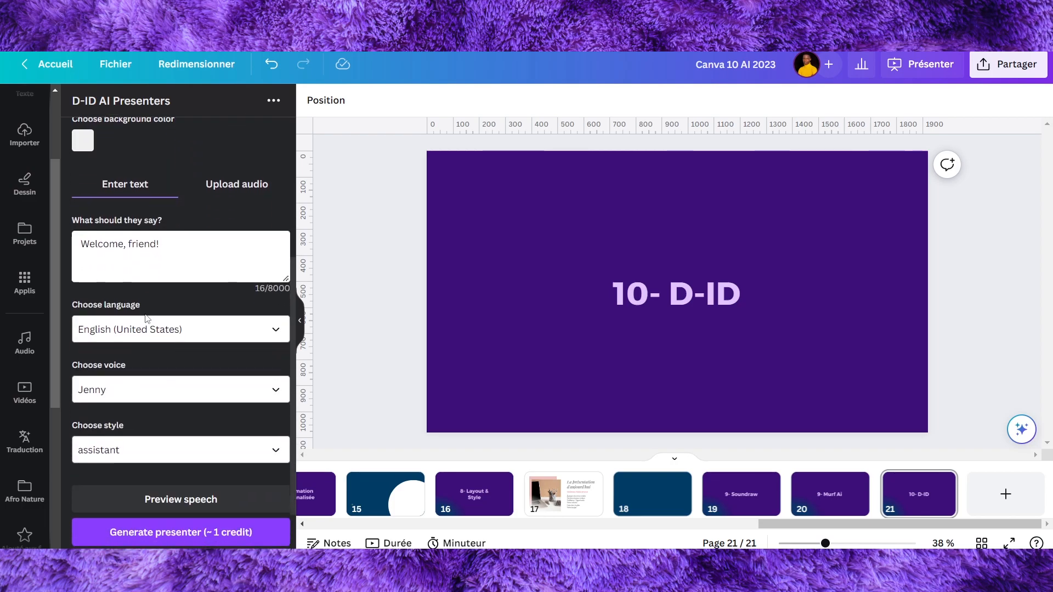
pyautogui.scroll(-2, 187, 362)
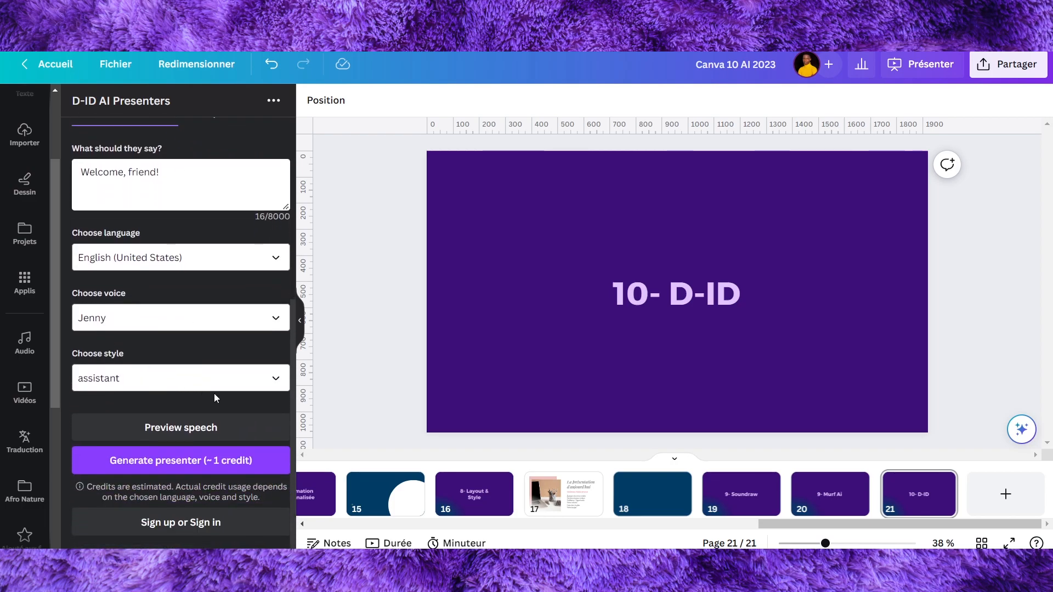
pyautogui.scroll(3, 230, 376)
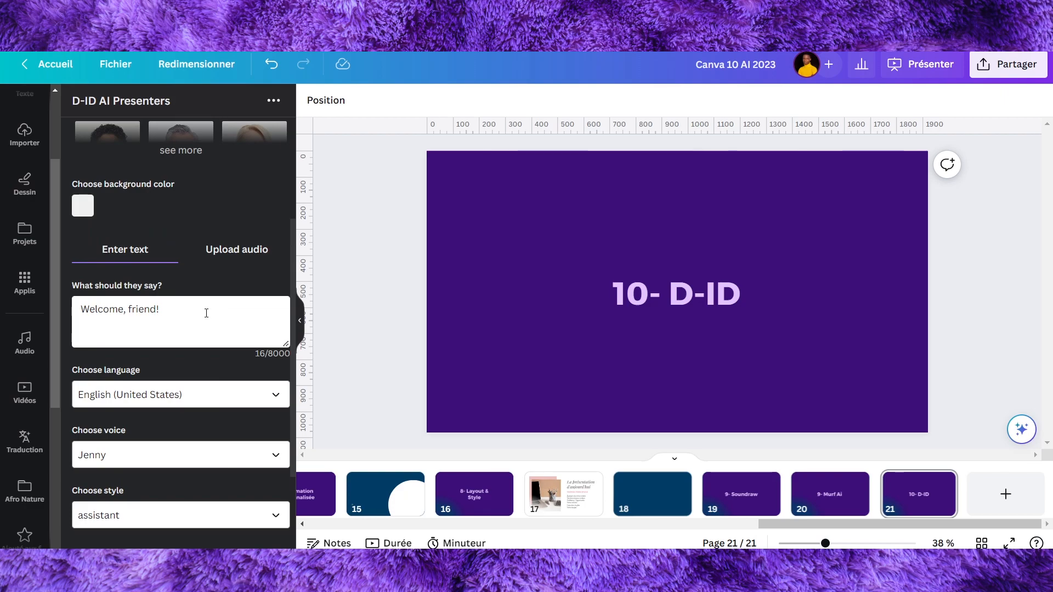
pyautogui.scroll(-3, 217, 335)
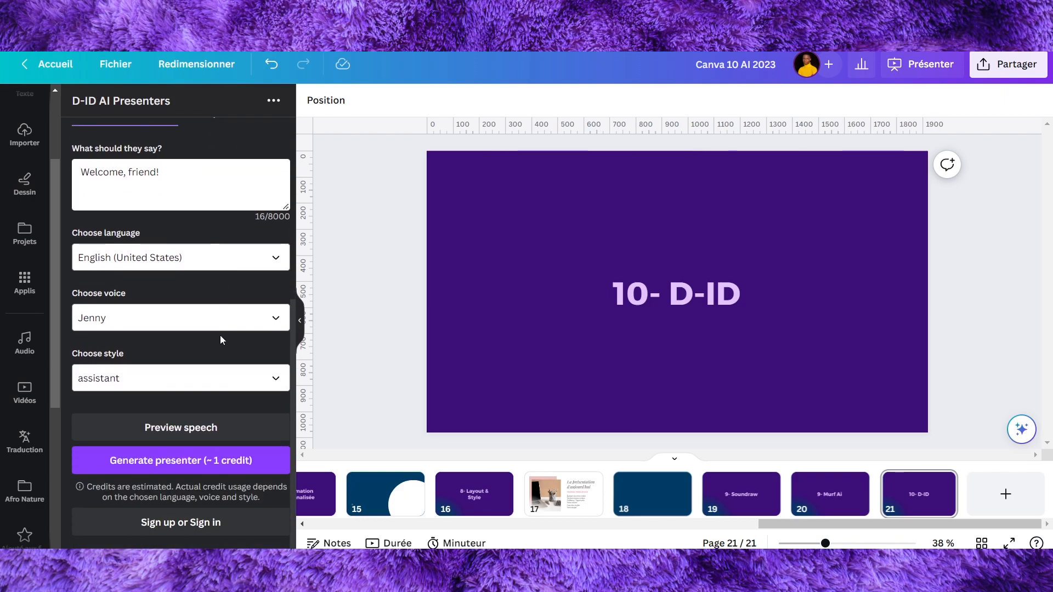
pyautogui.scroll(3, 222, 335)
pyautogui.scroll(1, 223, 335)
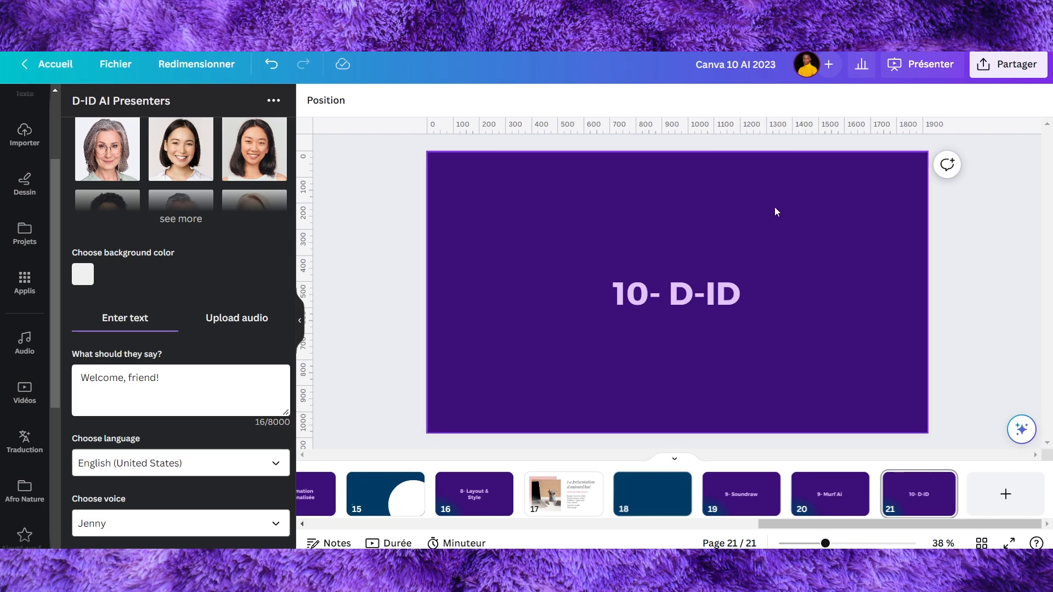
pyautogui.click(741, 269)
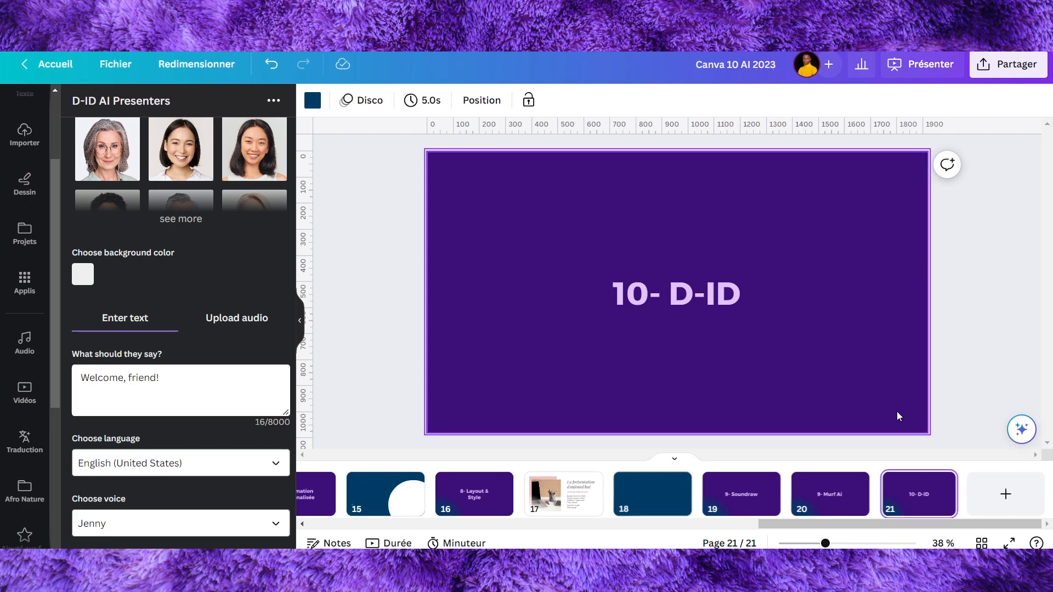